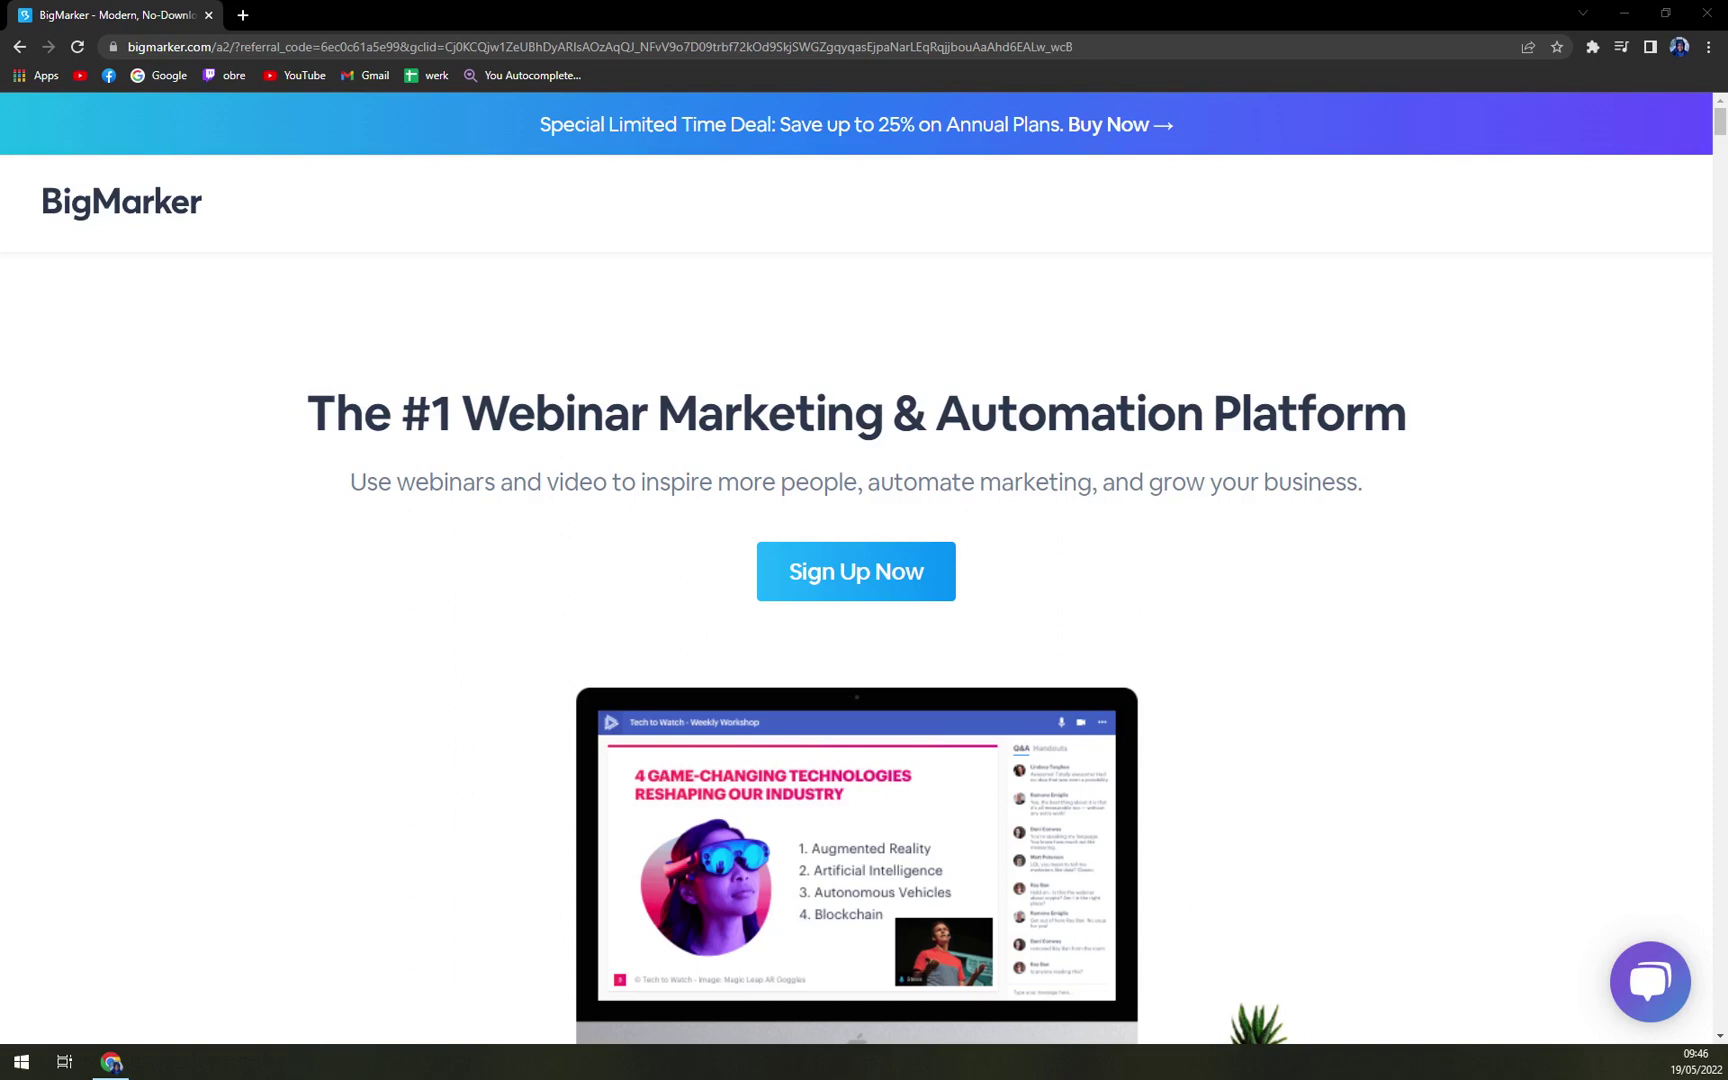
Zoom the browser out to fit the Starter $99, Elite $199 and Premier $499 plan cards
{"action": "scroll", "coordinate": [782, 597], "scroll_direction": "down", "scroll_amount": 10}
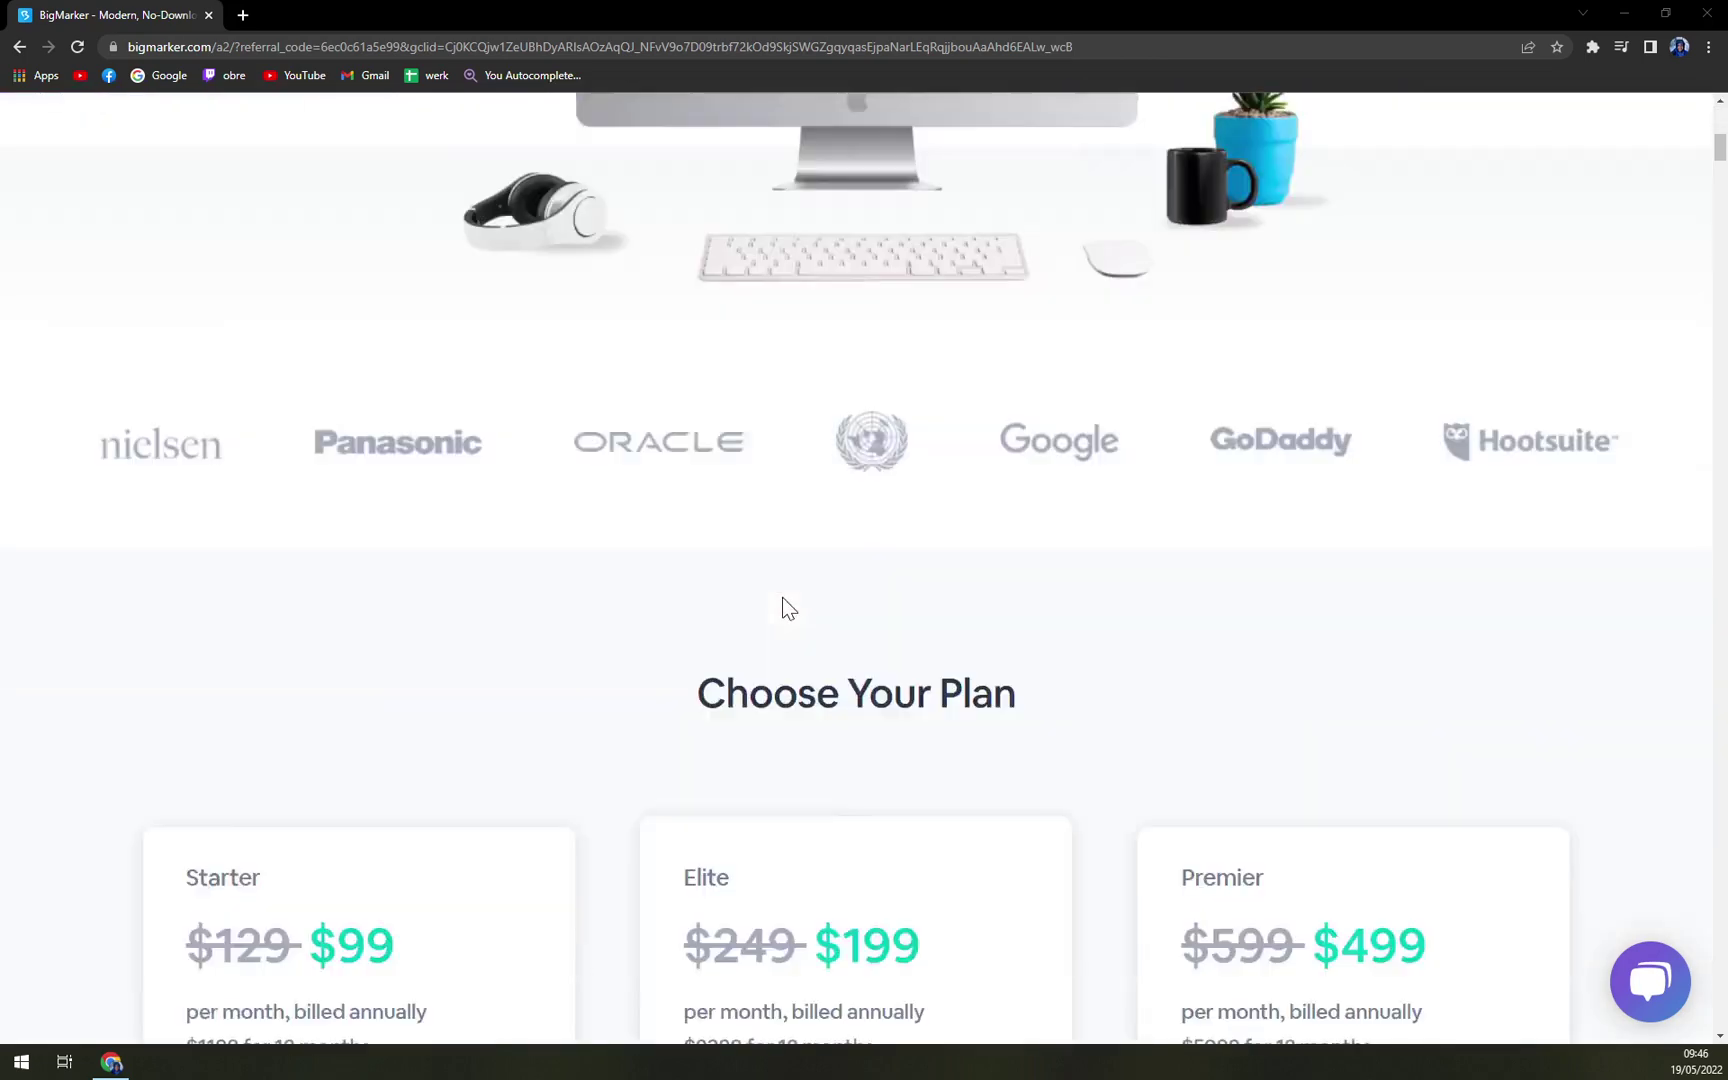
{"action": "scroll", "coordinate": [813, 602], "scroll_direction": "up", "scroll_amount": 10}
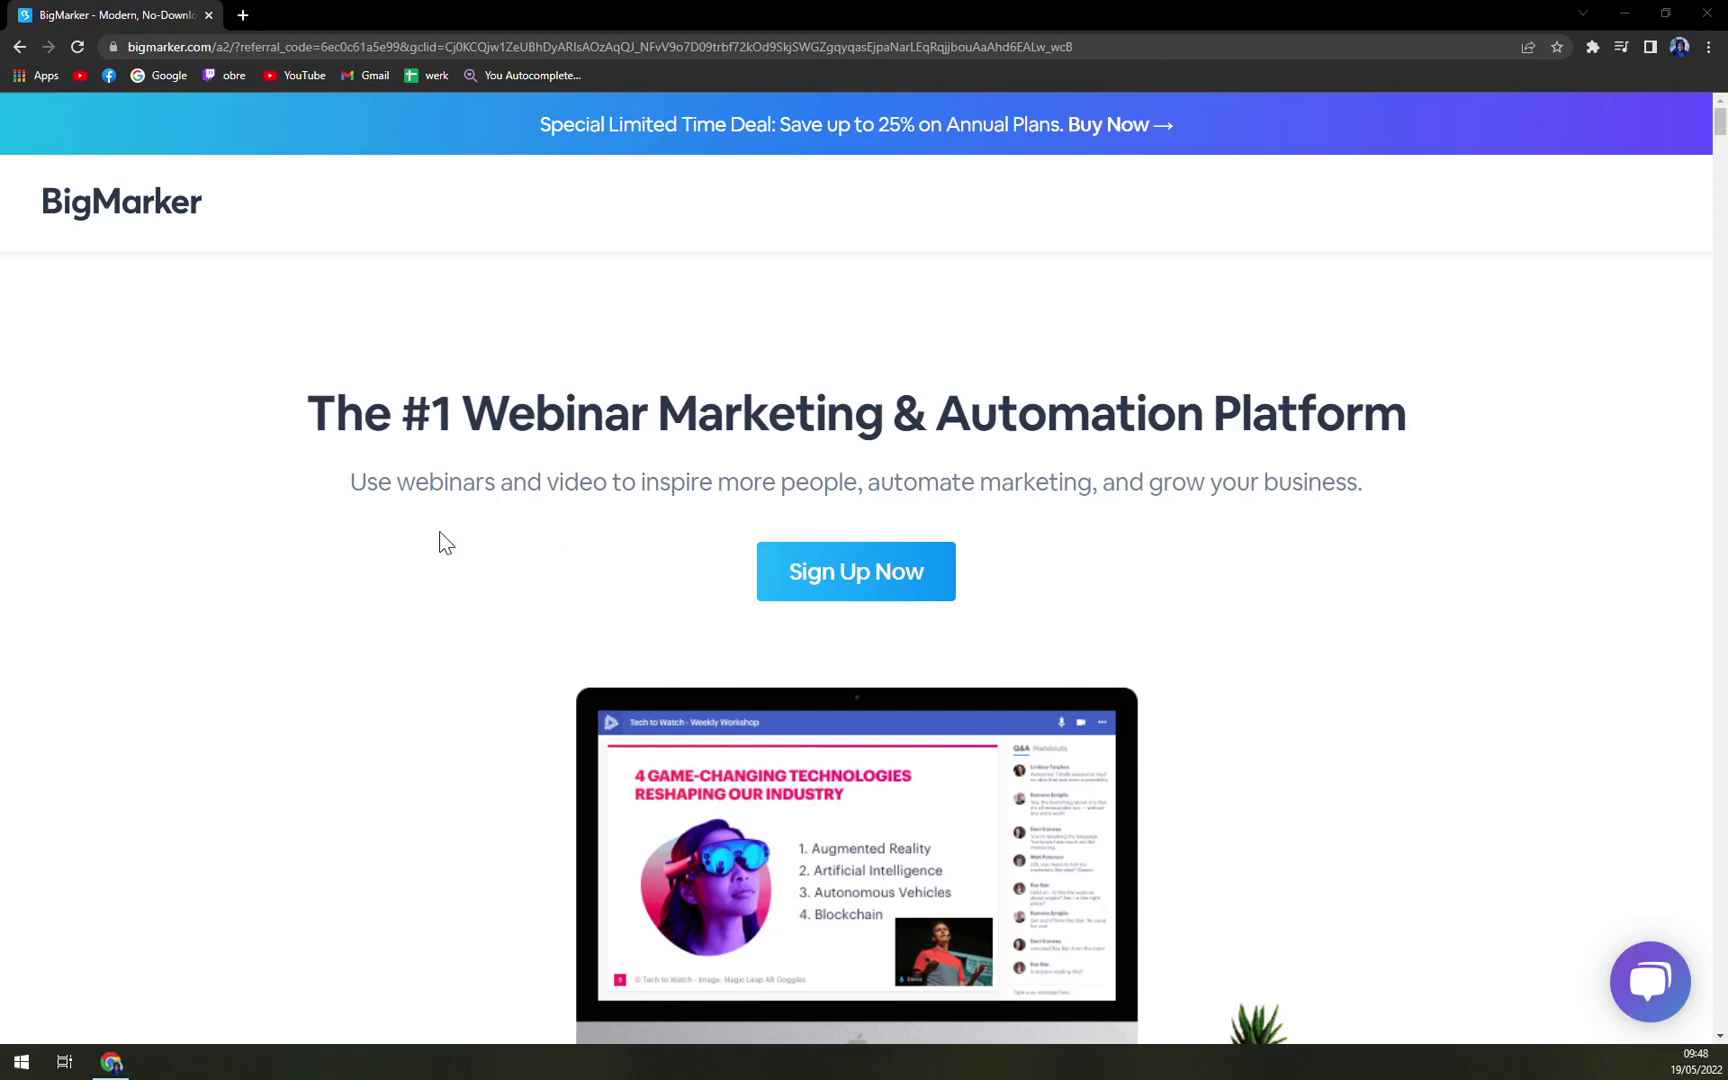
{"action": "scroll", "coordinate": [419, 565], "scroll_direction": "down", "scroll_amount": 14}
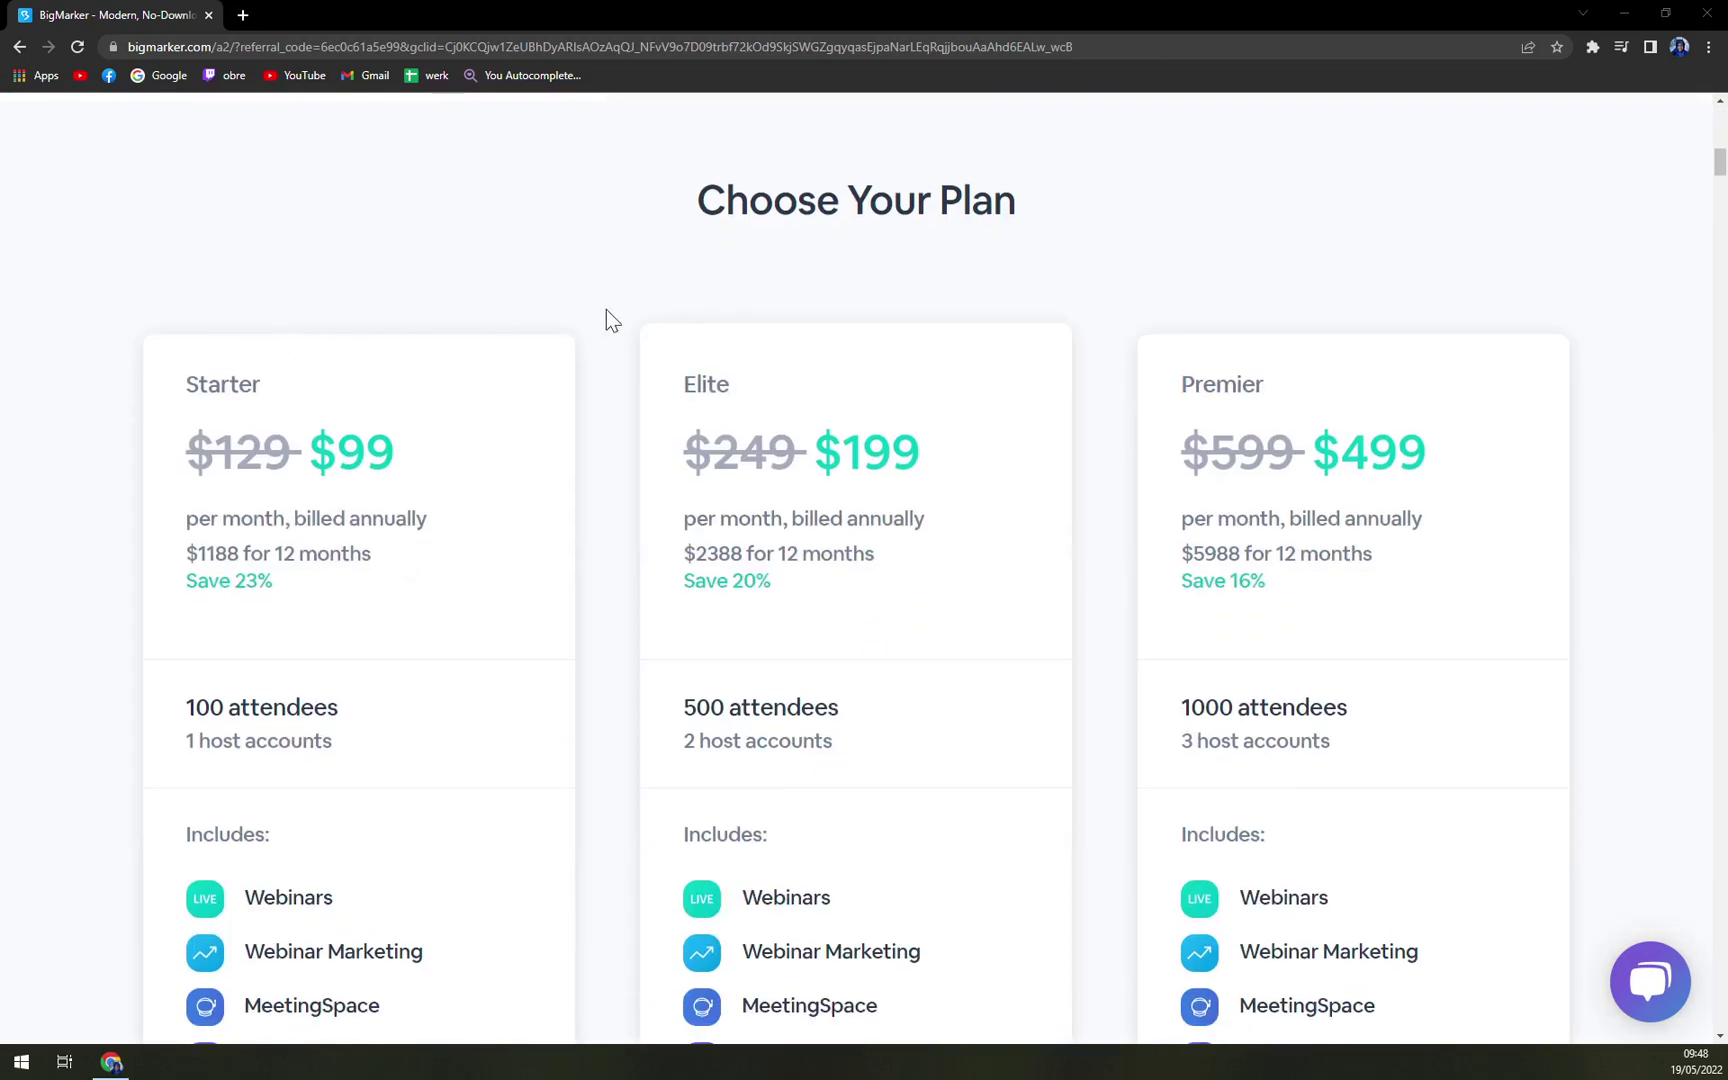
{"action": "key", "text": "ctrl+minus"}
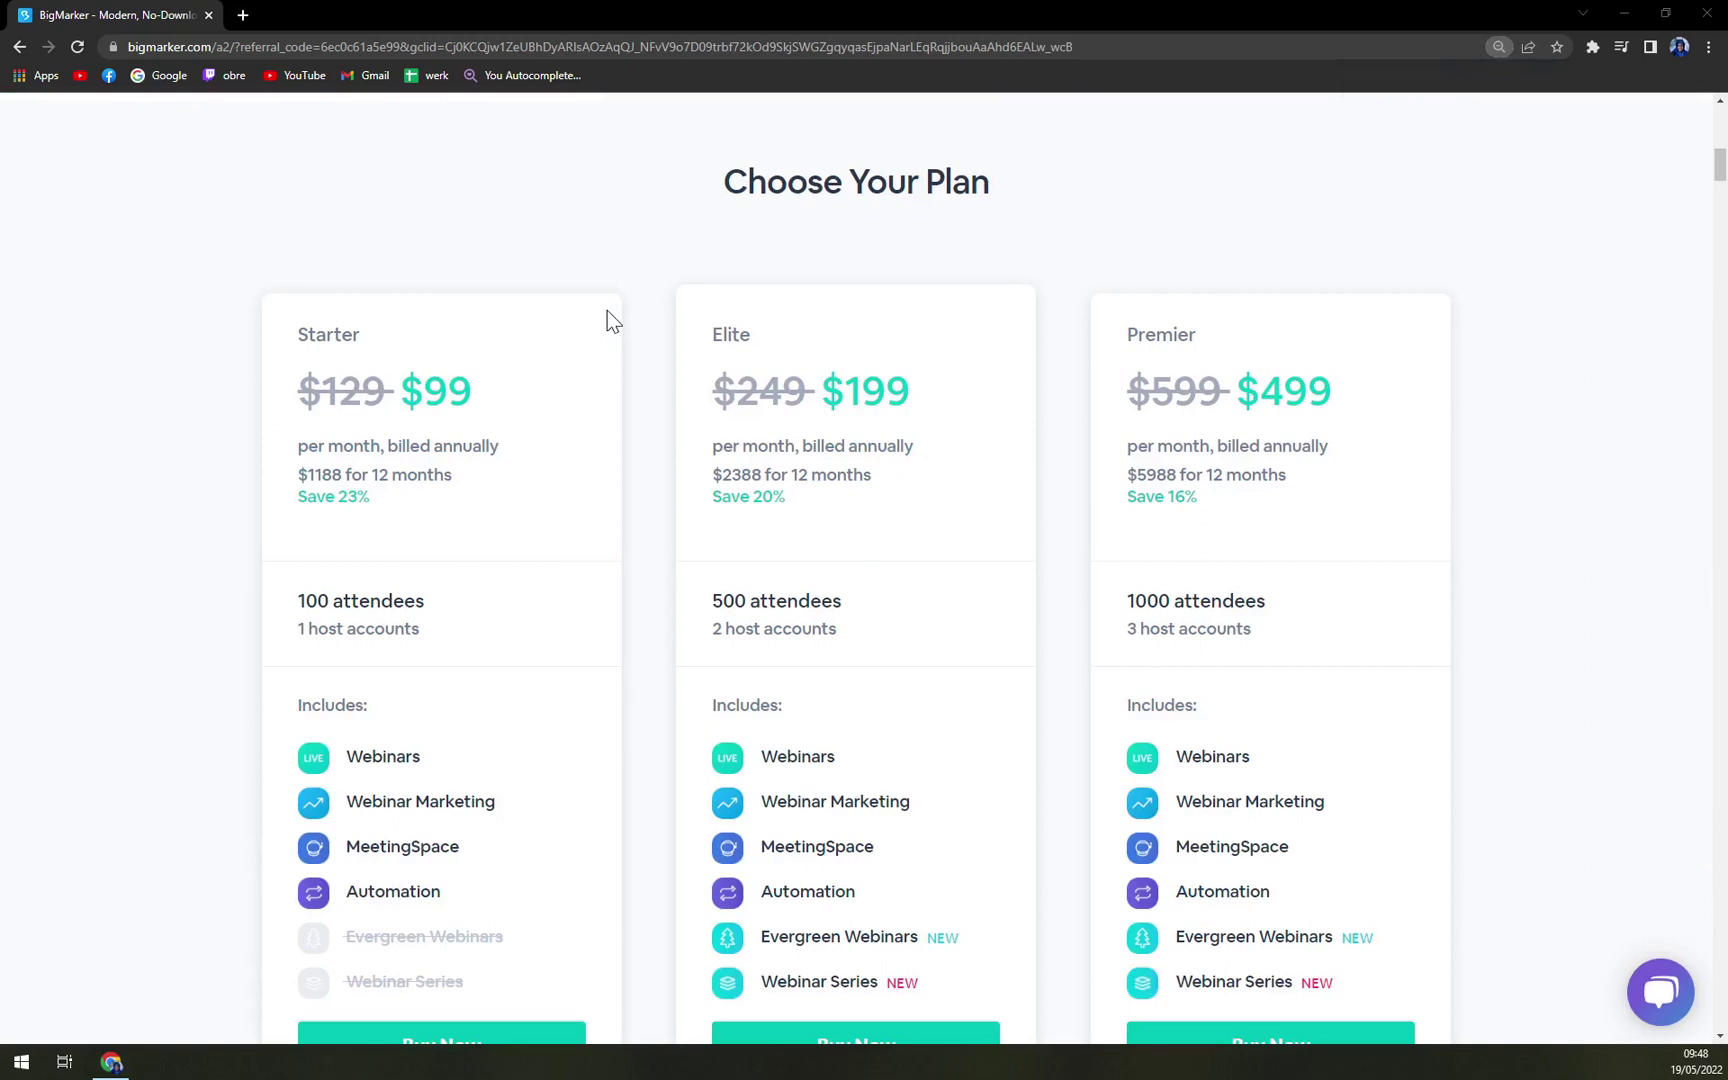
{"action": "scroll", "coordinate": [1199, 336], "scroll_direction": "down", "scroll_amount": 6}
{"action": "scroll", "coordinate": [1218, 394], "scroll_direction": "up", "scroll_amount": 5}
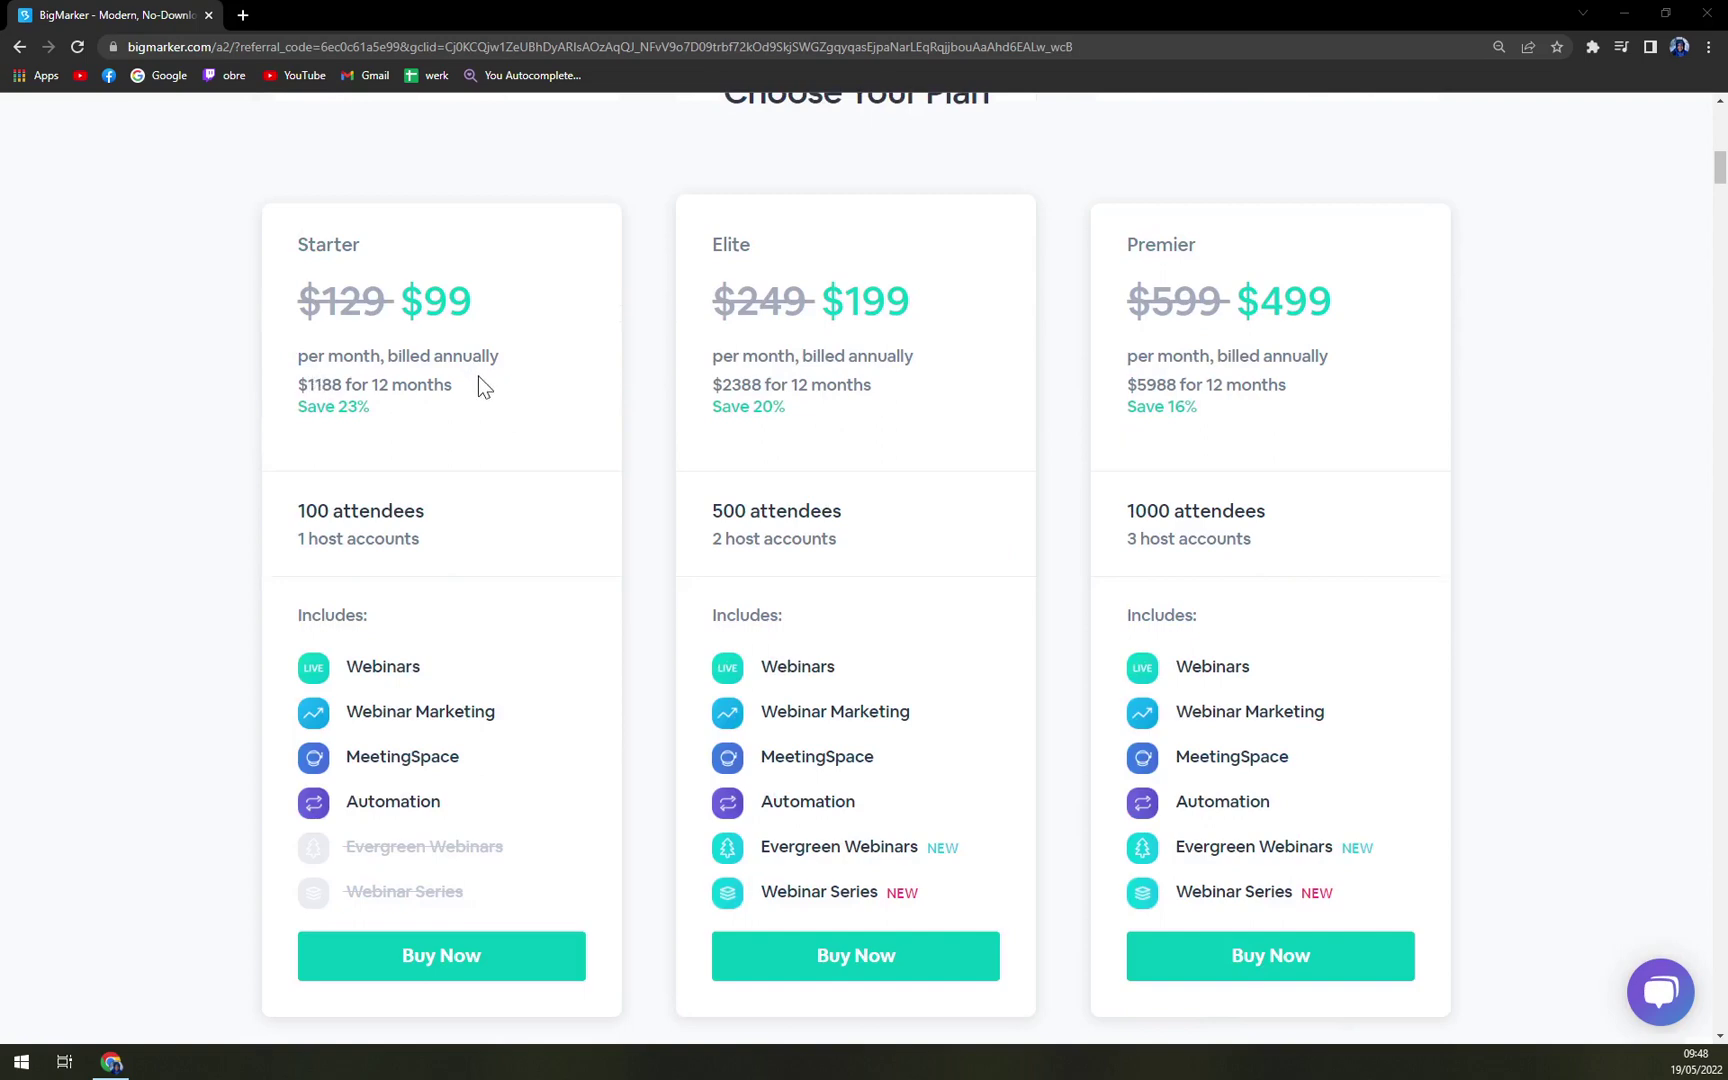
{"action": "scroll", "coordinate": [478, 377], "scroll_direction": "up", "scroll_amount": 2}
{"action": "scroll", "coordinate": [482, 478], "scroll_direction": "down", "scroll_amount": 3}
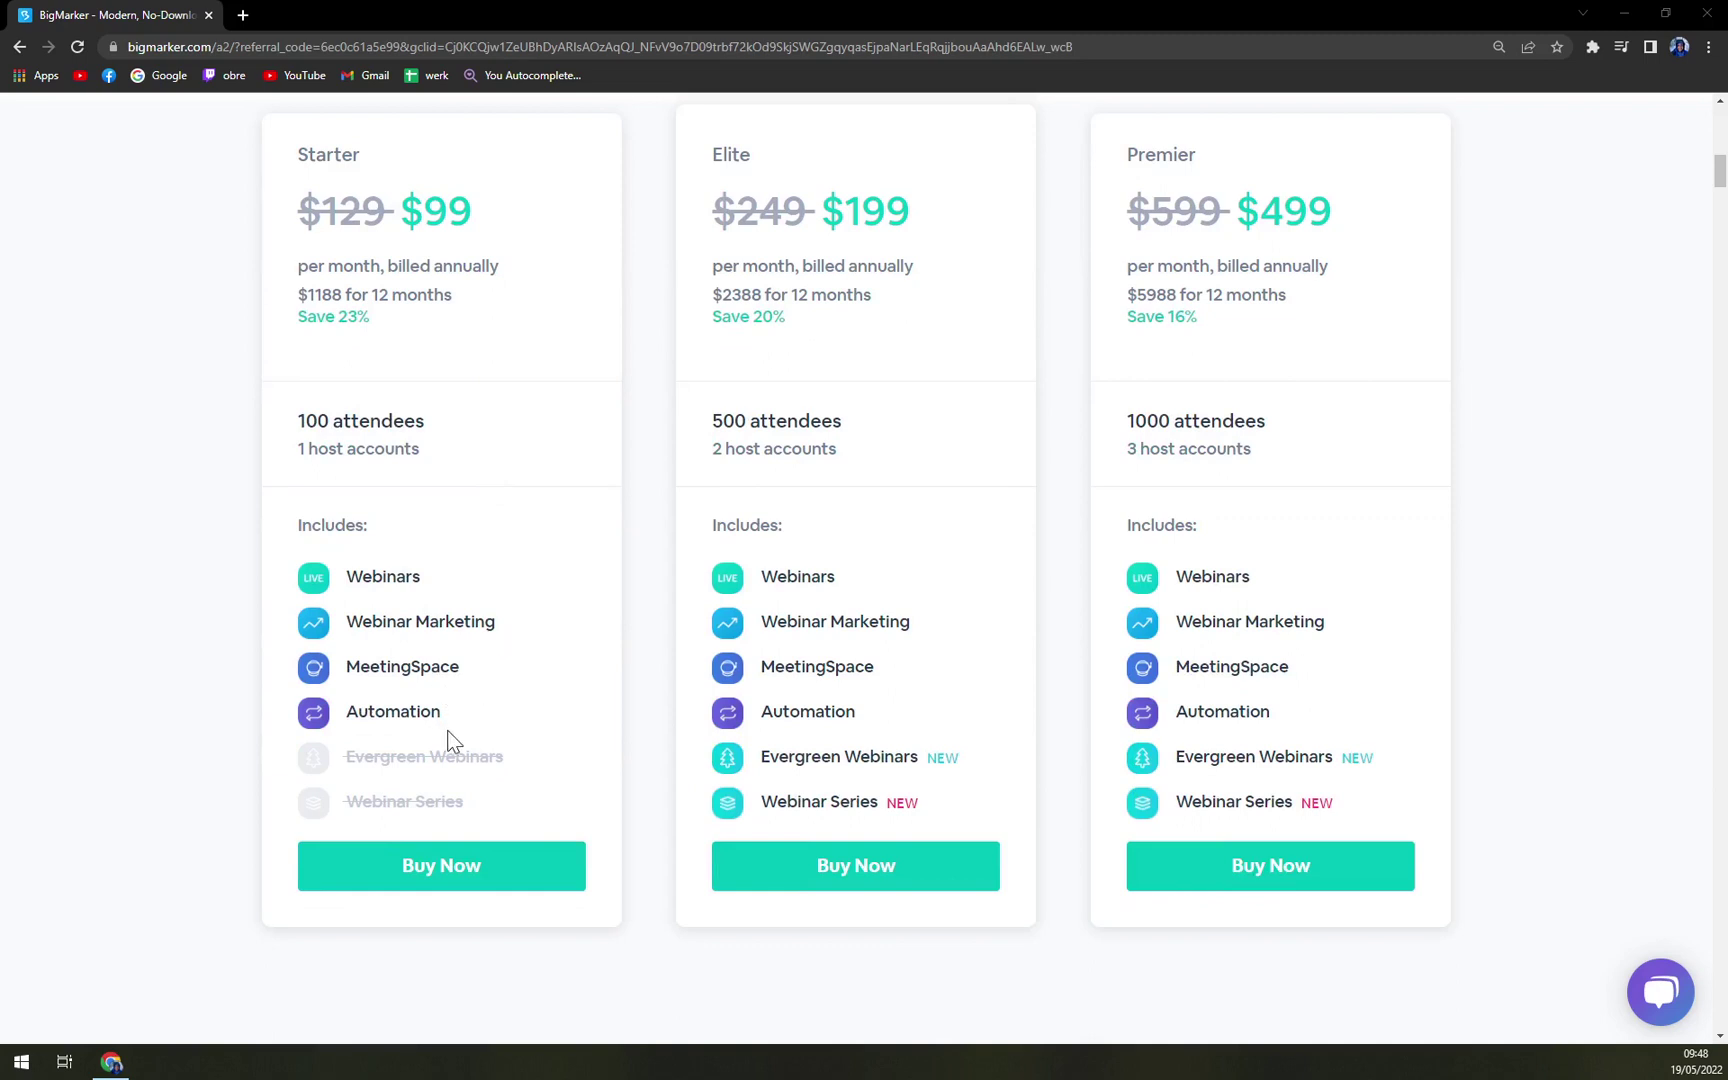
{"action": "scroll", "coordinate": [798, 660], "scroll_direction": "up", "scroll_amount": 1}
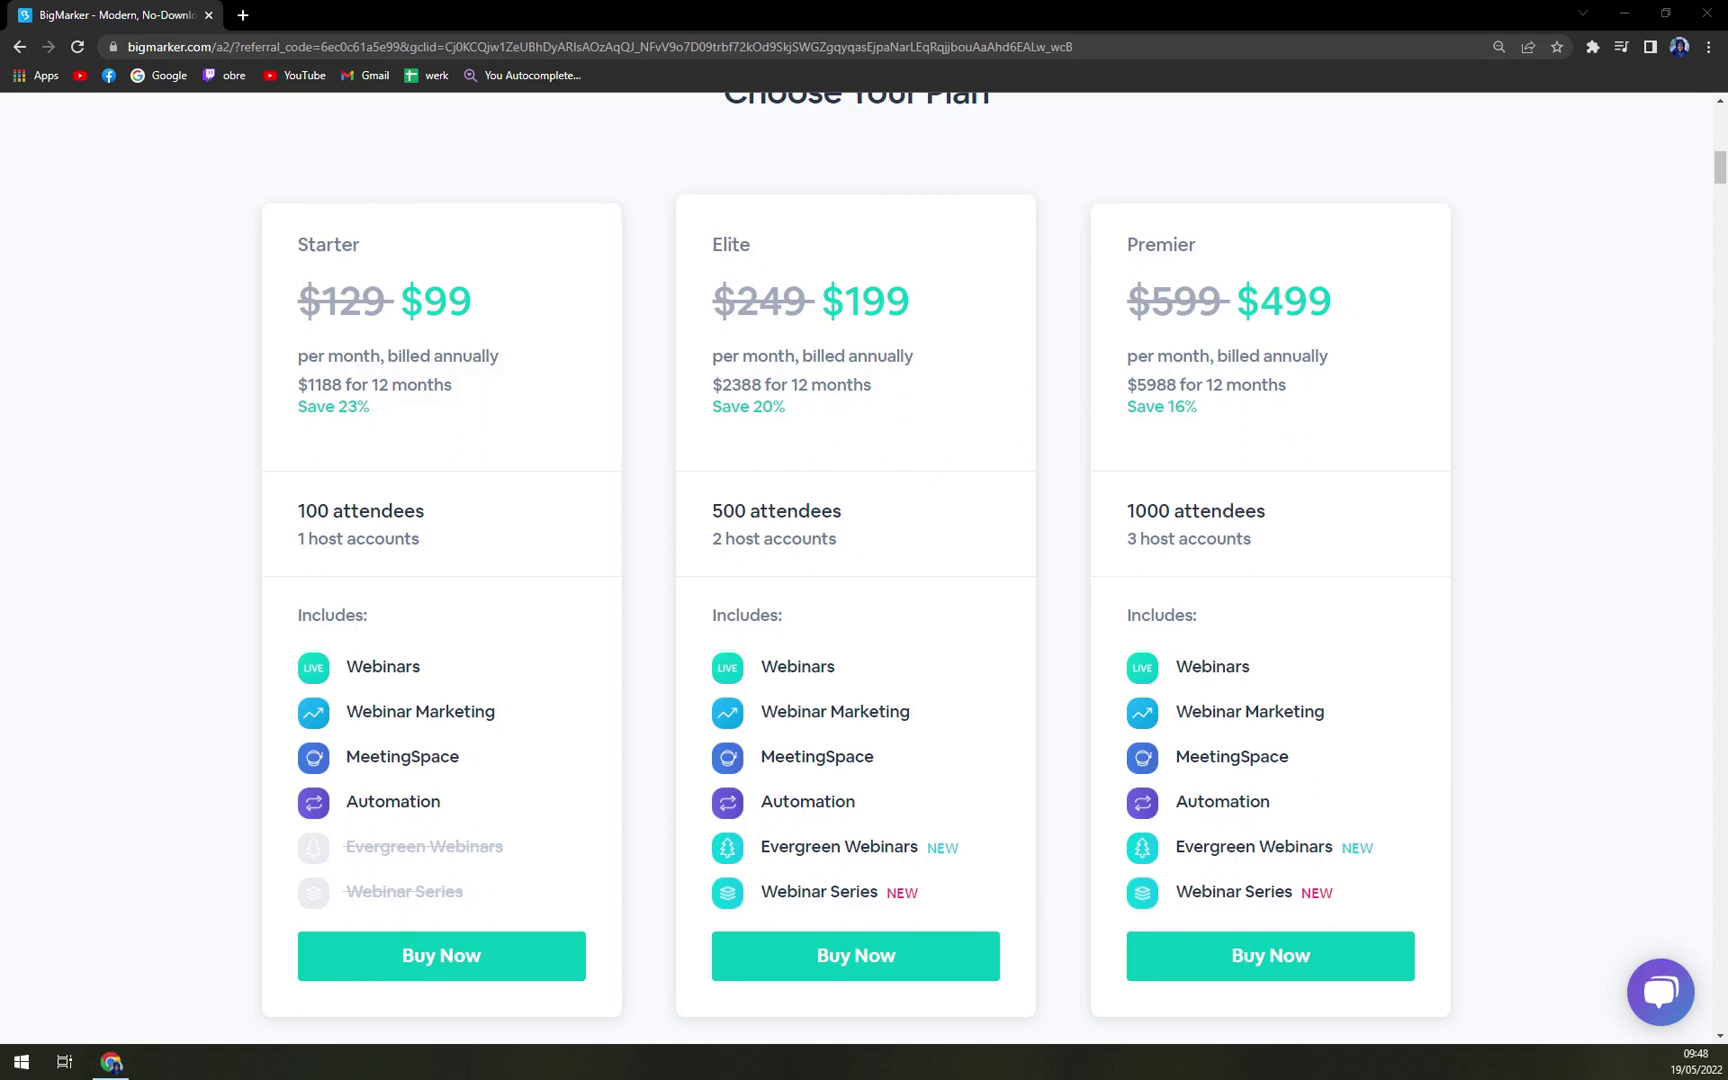
Scroll through the feature sections below the plans, then return to the top headline and 25% off deal
{"action": "left_click_drag", "start_coordinate": [1284, 300], "coordinate": [1377, 318]}
{"action": "left_click", "coordinate": [1377, 318]}
{"action": "scroll", "coordinate": [1226, 645], "scroll_direction": "down", "scroll_amount": 15}
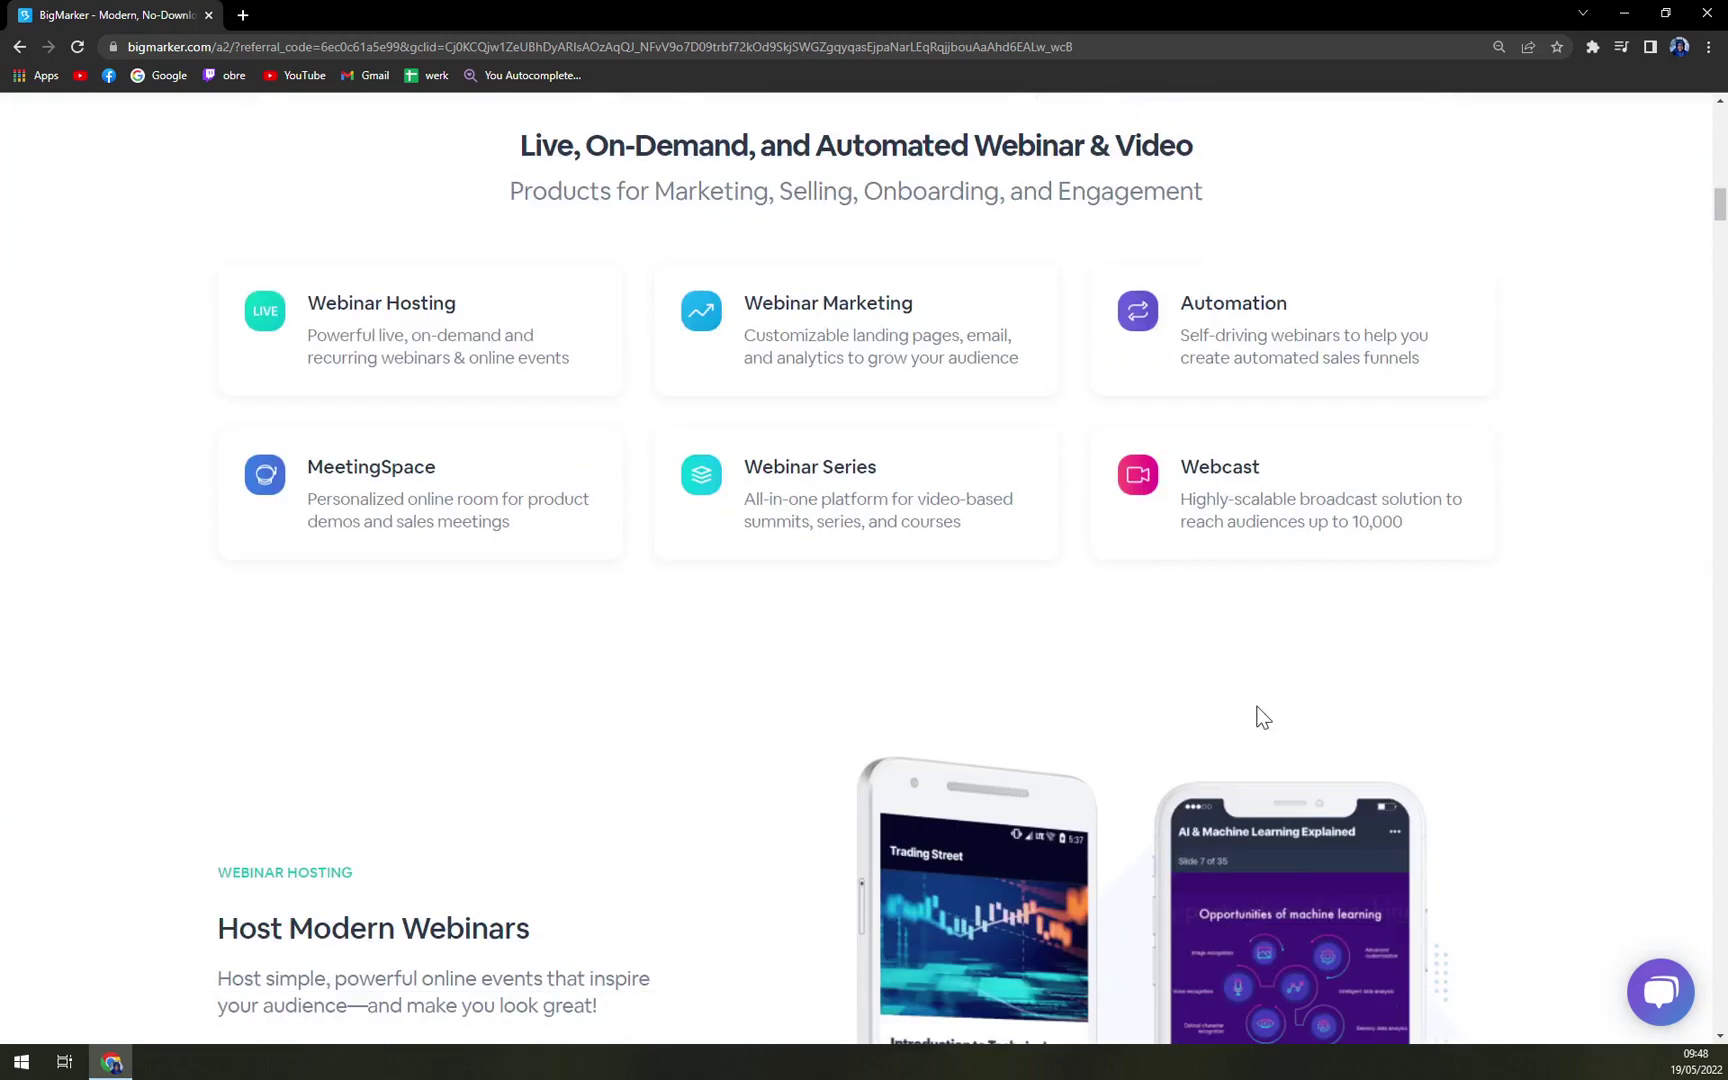
{"action": "scroll", "coordinate": [1257, 711], "scroll_direction": "down", "scroll_amount": 15}
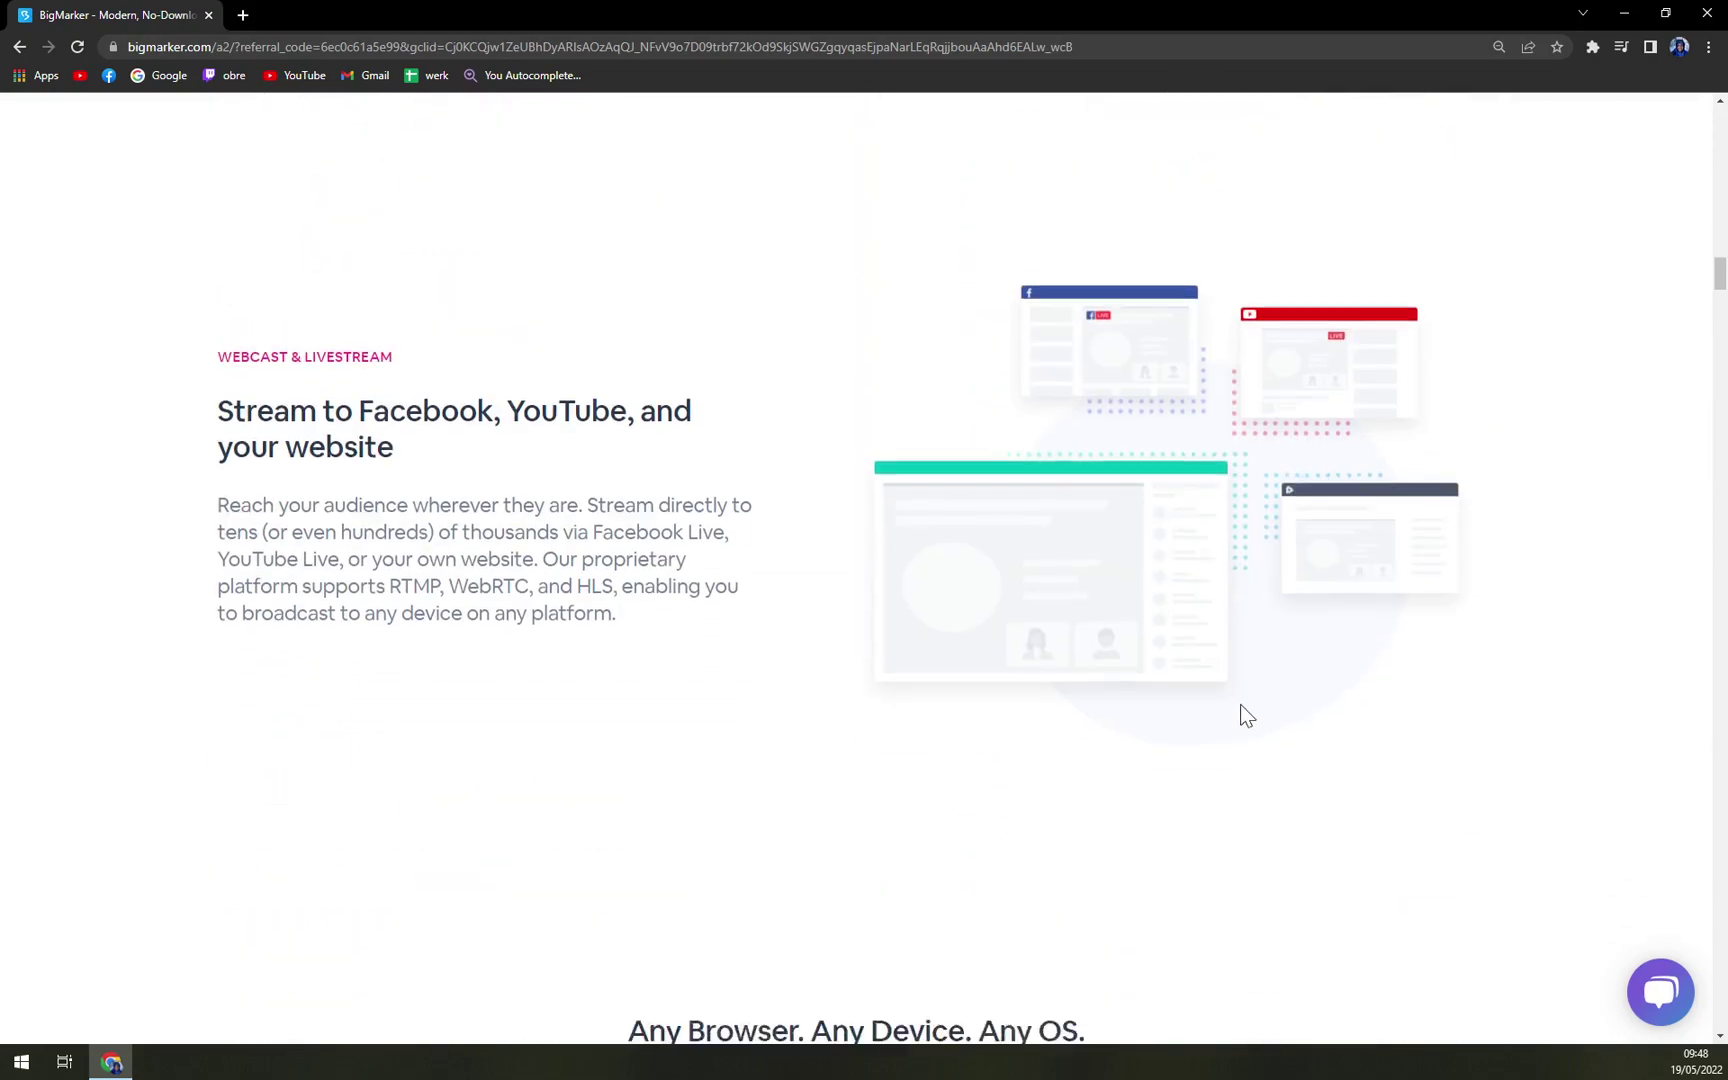
{"action": "scroll", "coordinate": [1260, 699], "scroll_direction": "down", "scroll_amount": 2}
{"action": "scroll", "coordinate": [1260, 699], "scroll_direction": "down", "scroll_amount": 14}
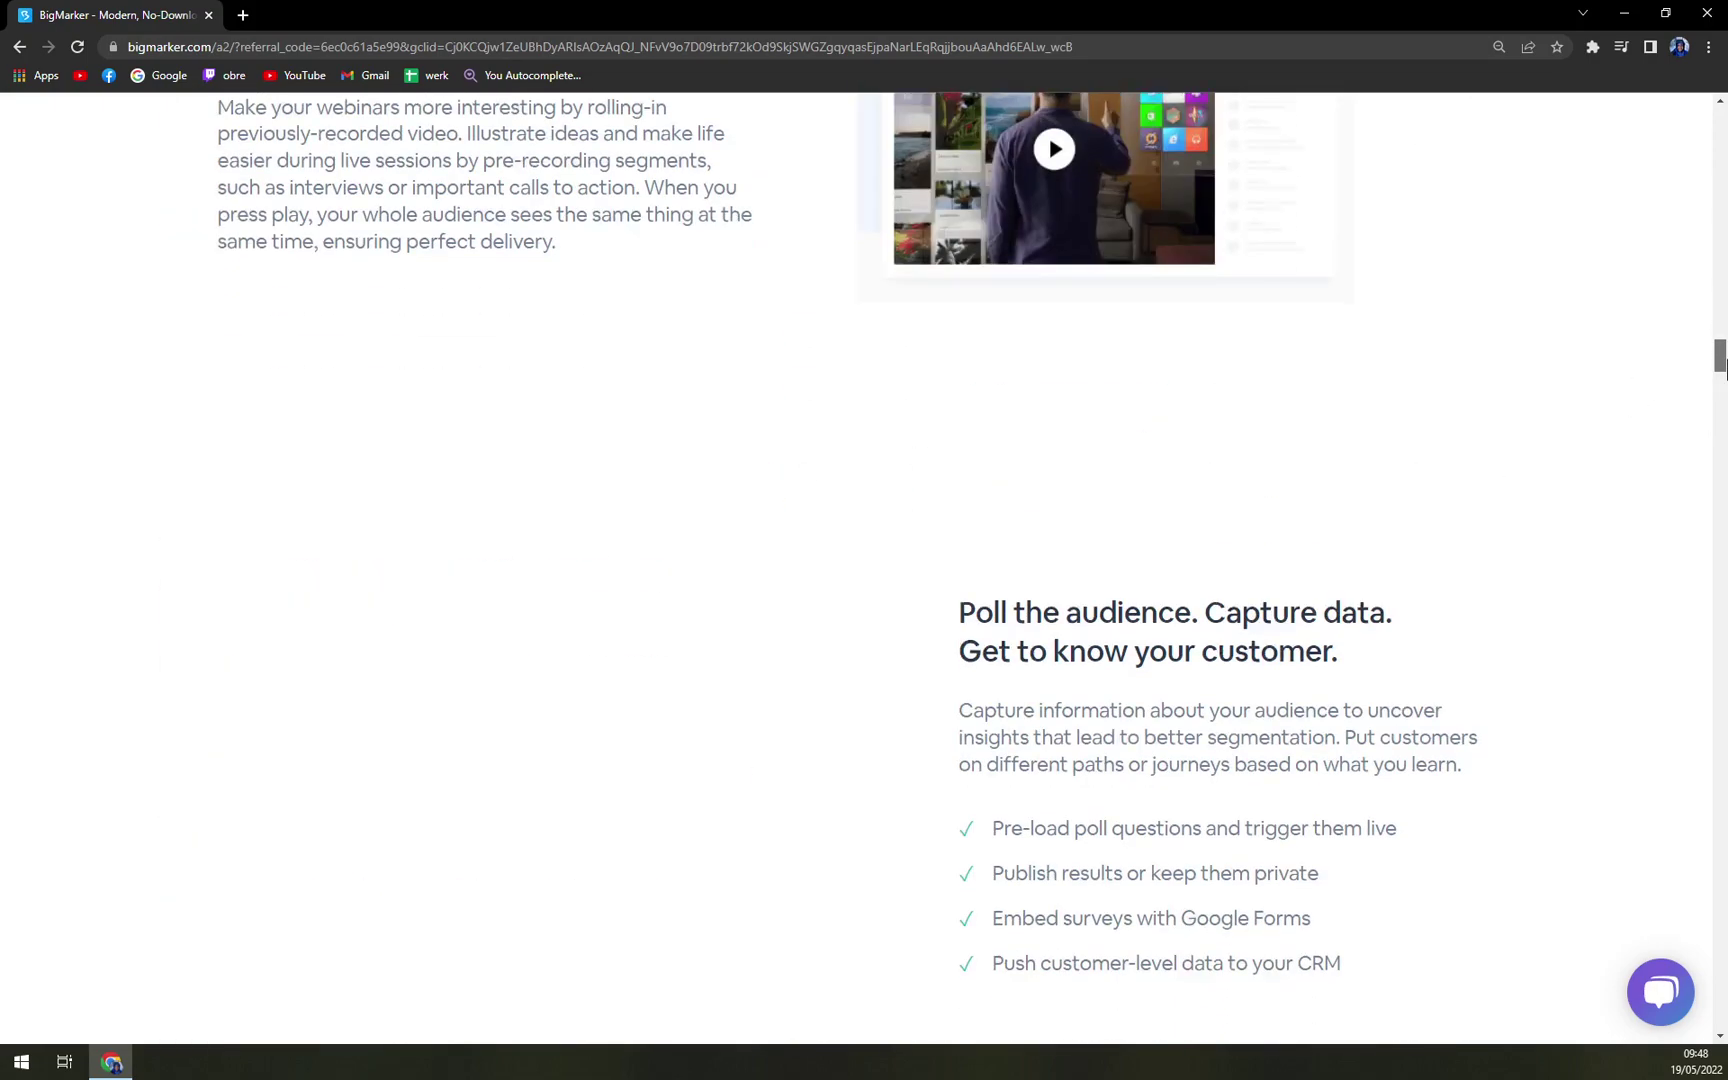
{"action": "scroll", "coordinate": [1260, 699], "scroll_direction": "up", "scroll_amount": 5}
{"action": "left_click_drag", "start_coordinate": [1722, 305], "coordinate": [1722, 100]}
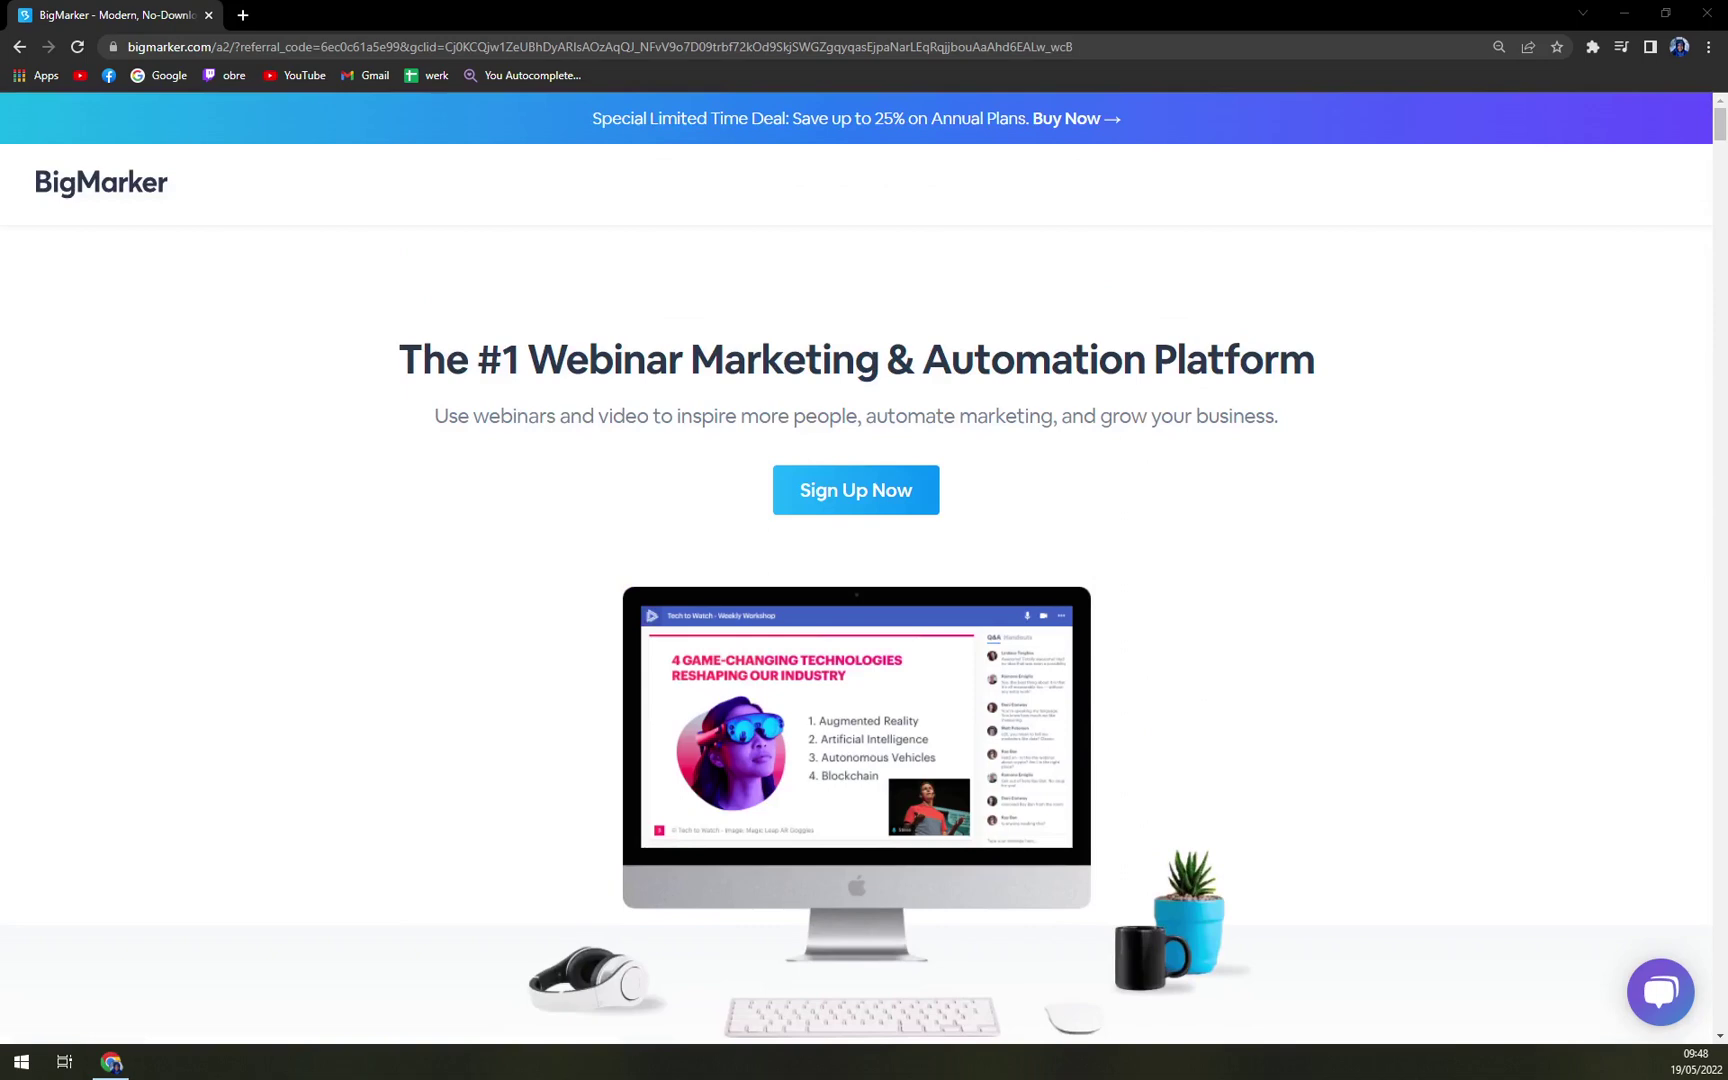
Open the free trial signup and enter the full name, company MKT, business email and password
{"action": "left_click", "coordinate": [913, 499]}
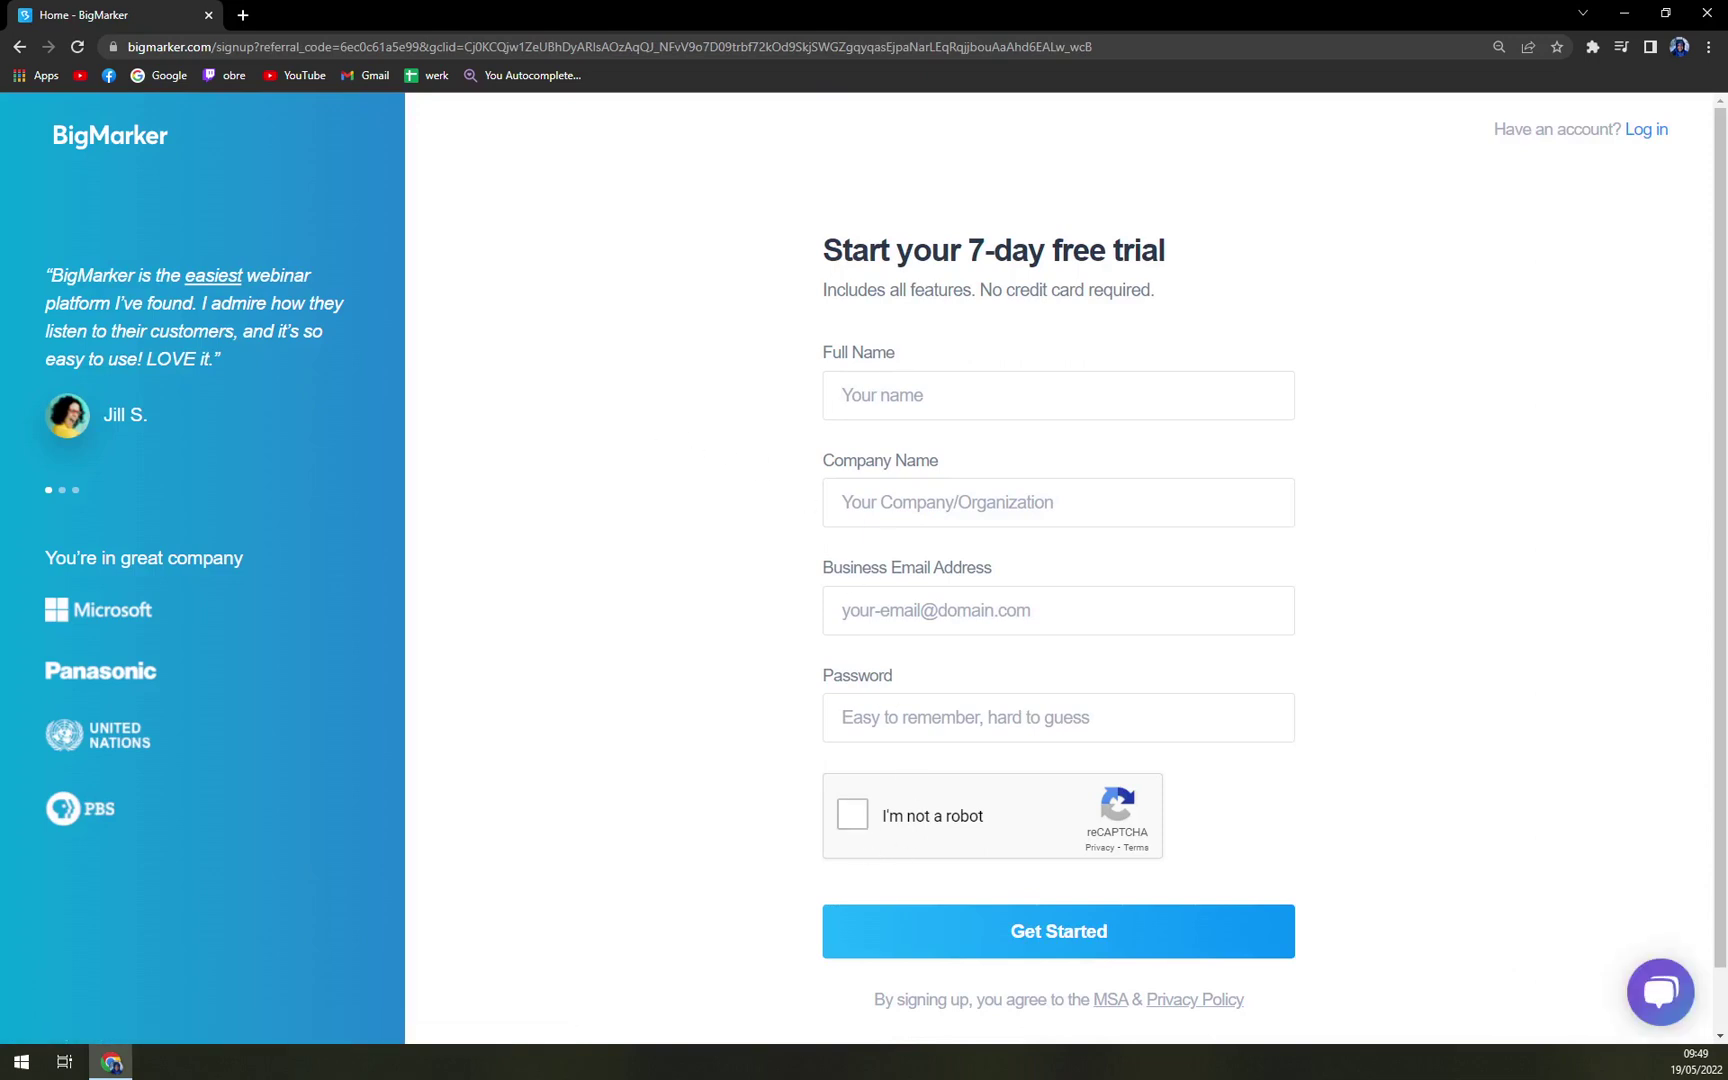
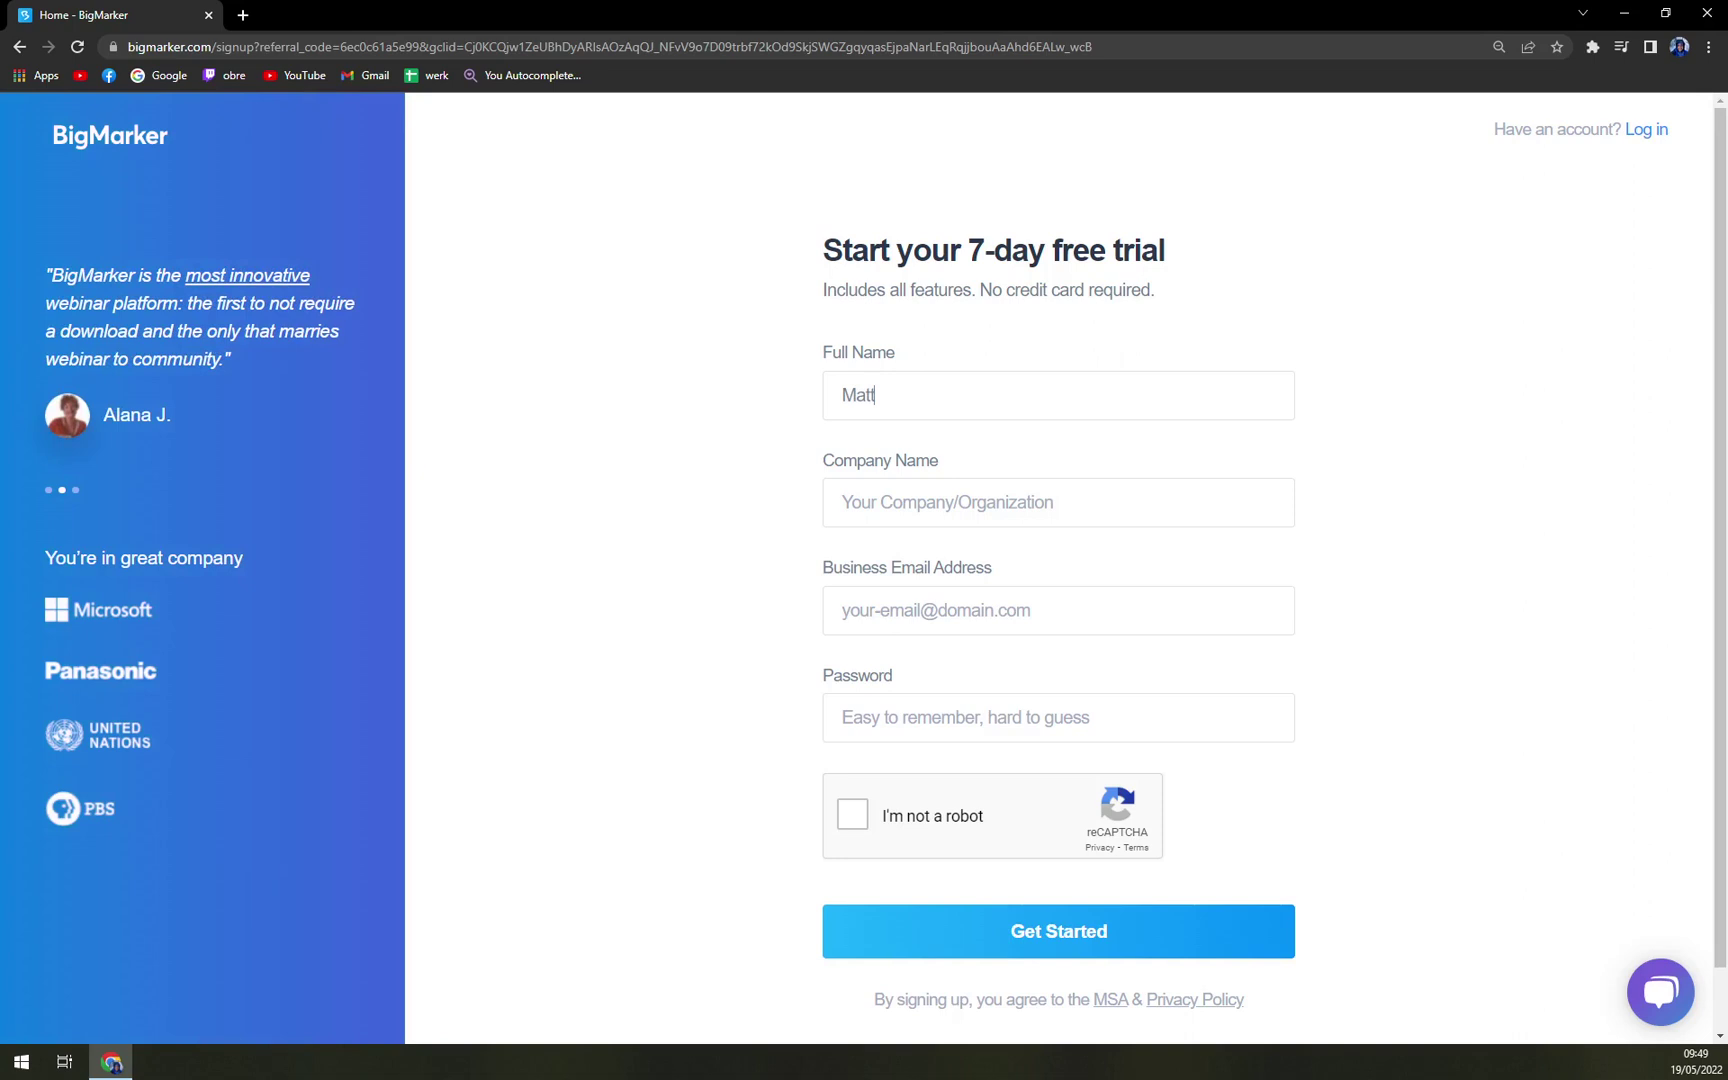
{"action": "key", "text": "Tab"}
{"action": "type", "text": "MO"}
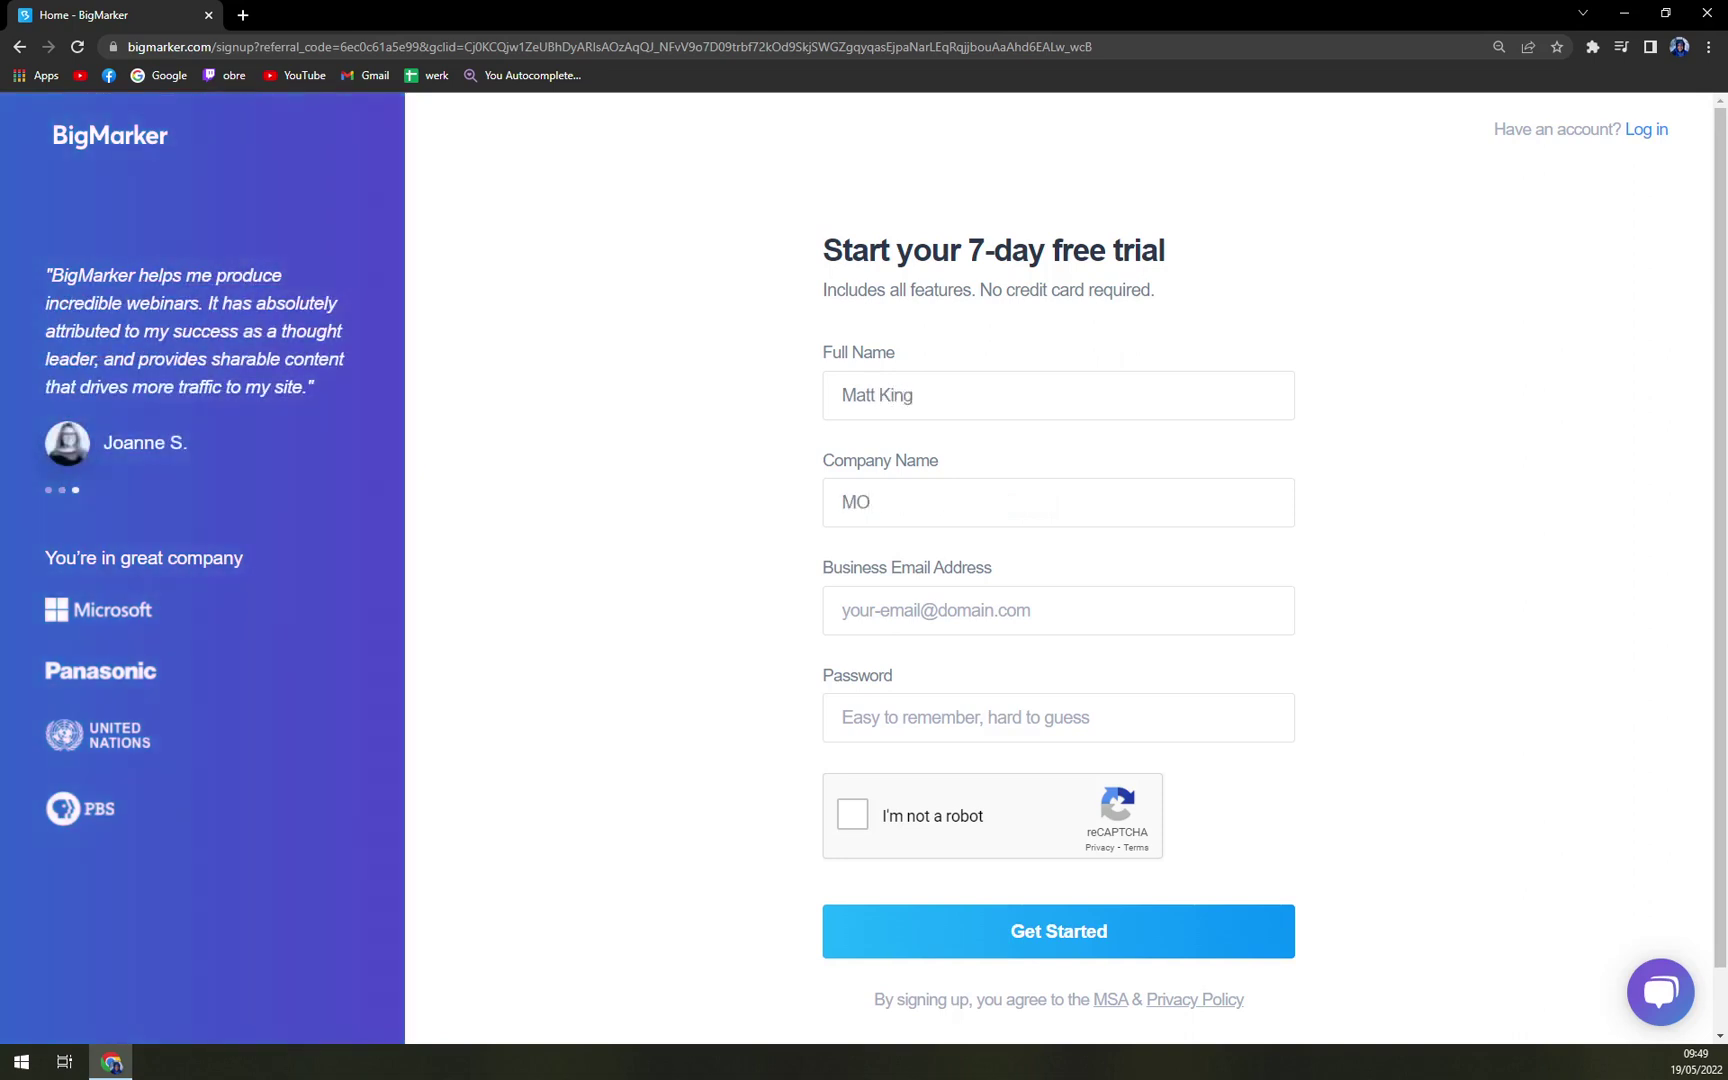
{"action": "type", "text": "KT"}
{"action": "key", "text": "BackSpace"}
{"action": "key", "text": "BackSpace"}
{"action": "key", "text": "BackSpace"}
{"action": "type", "text": "KT"}
{"action": "key", "text": "Tab"}
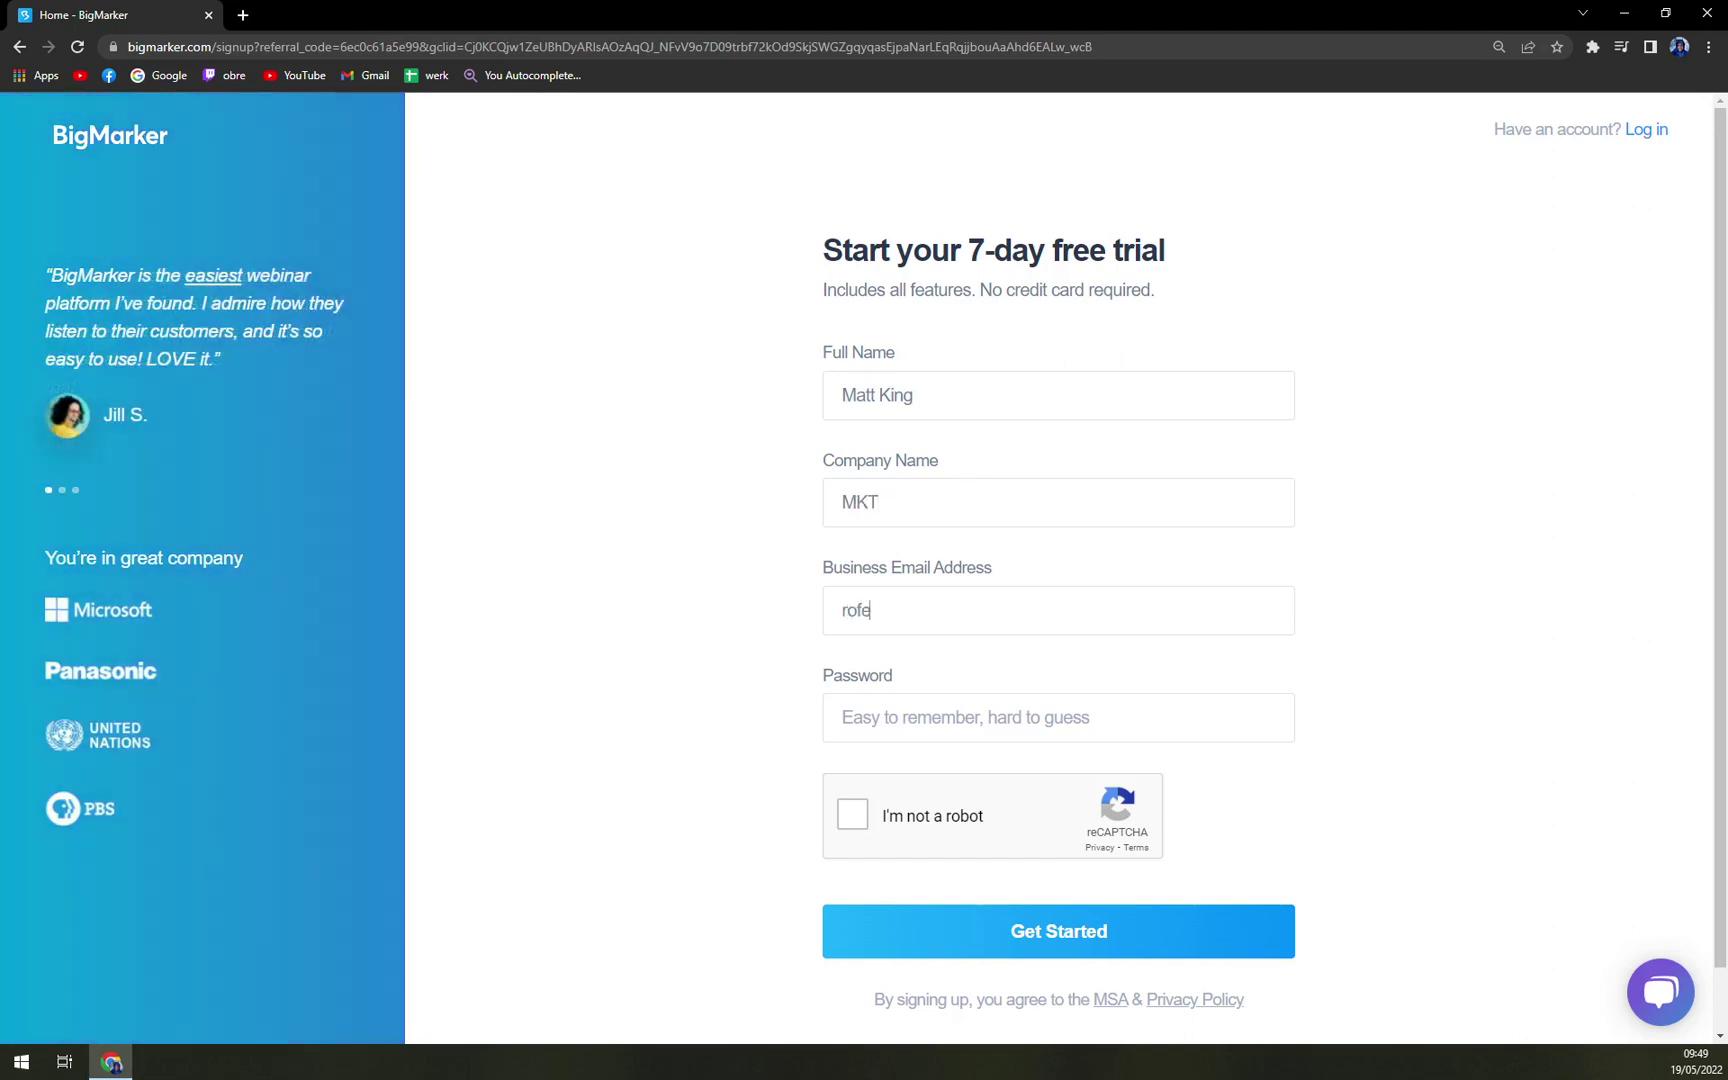
{"action": "key", "text": "Tab"}
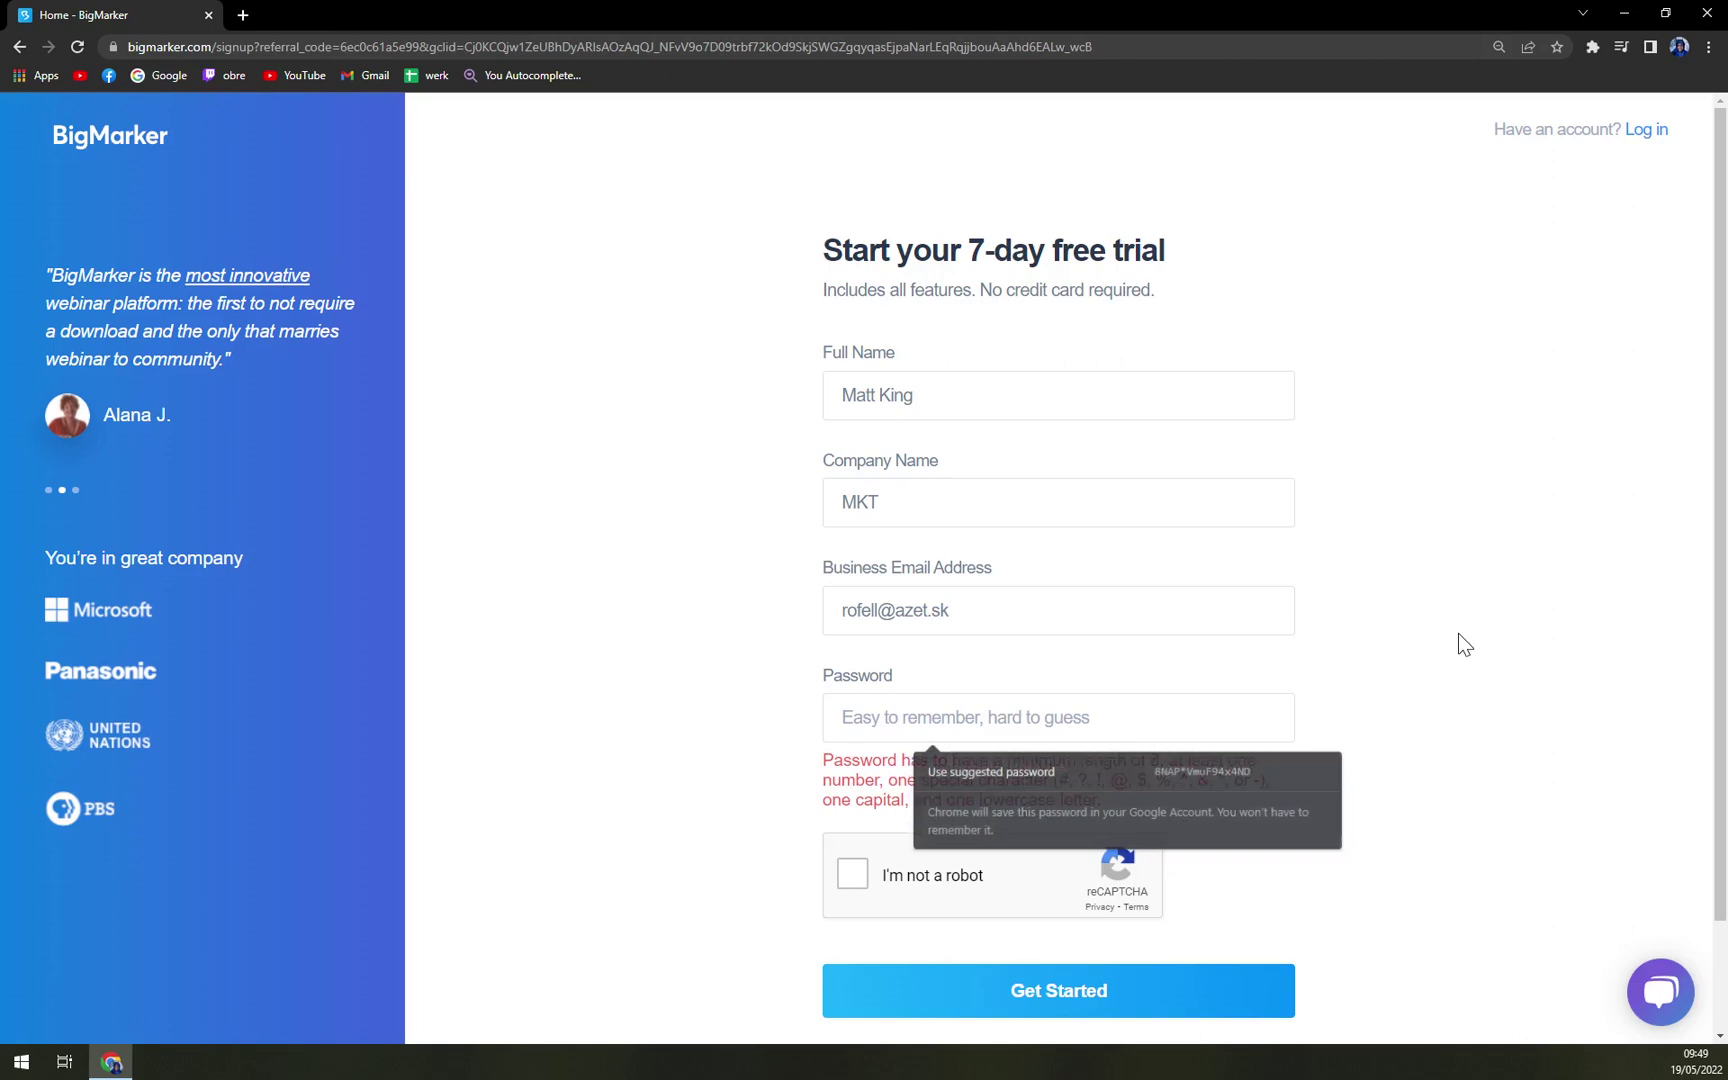
{"action": "type", "text": "••••••"}
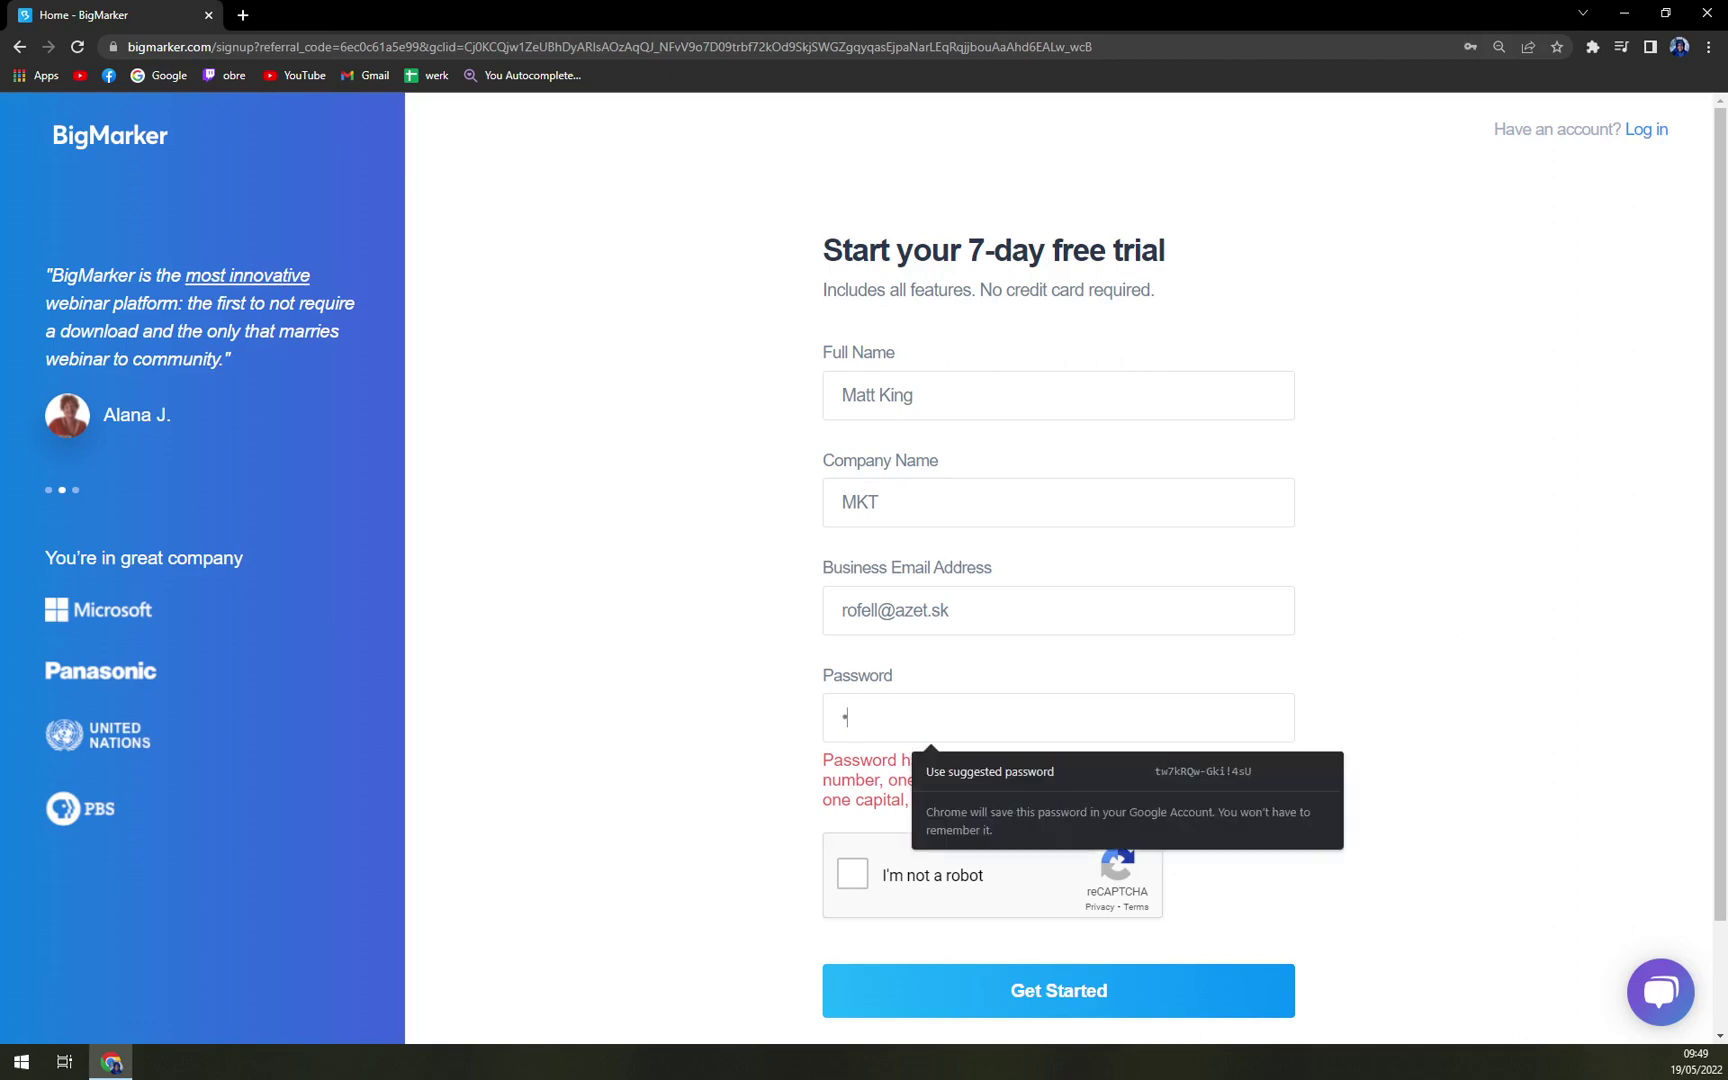
{"action": "type", "text": "•••••"}
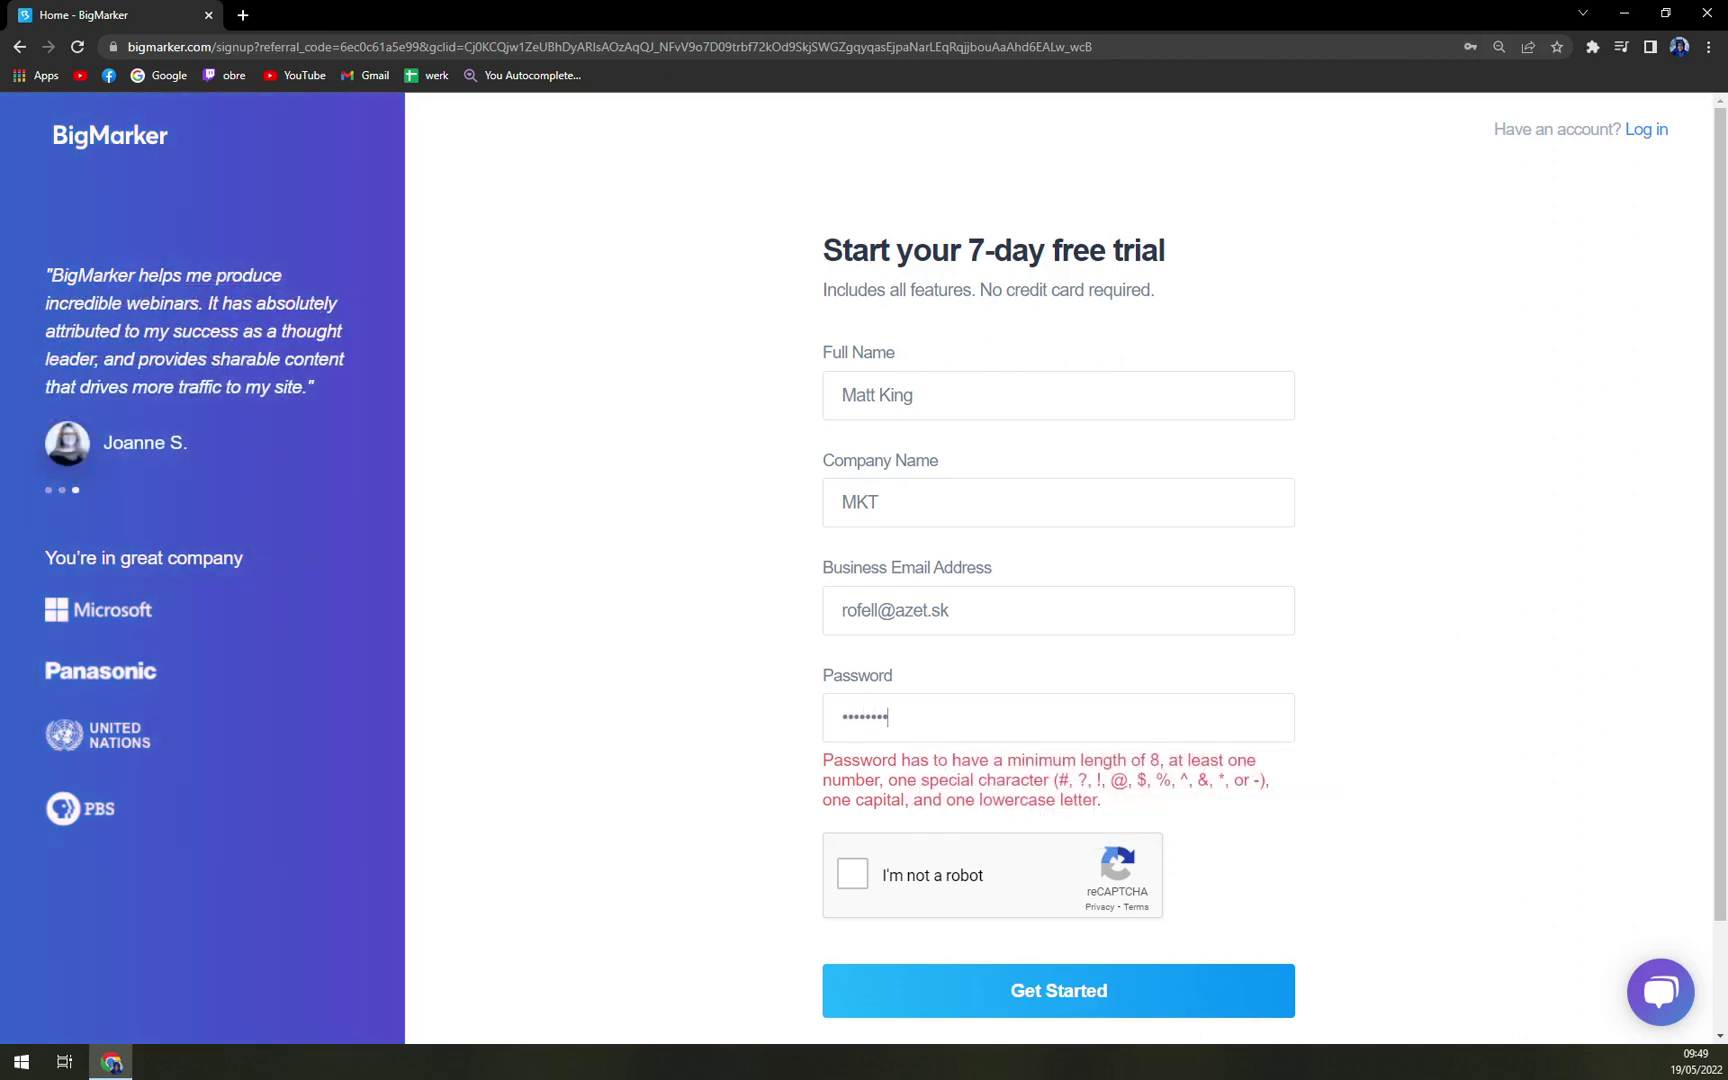
Pass the reCAPTCHA and submit, then re-enter the password and resubmit the signup form
{"action": "left_click", "coordinate": [852, 875]}
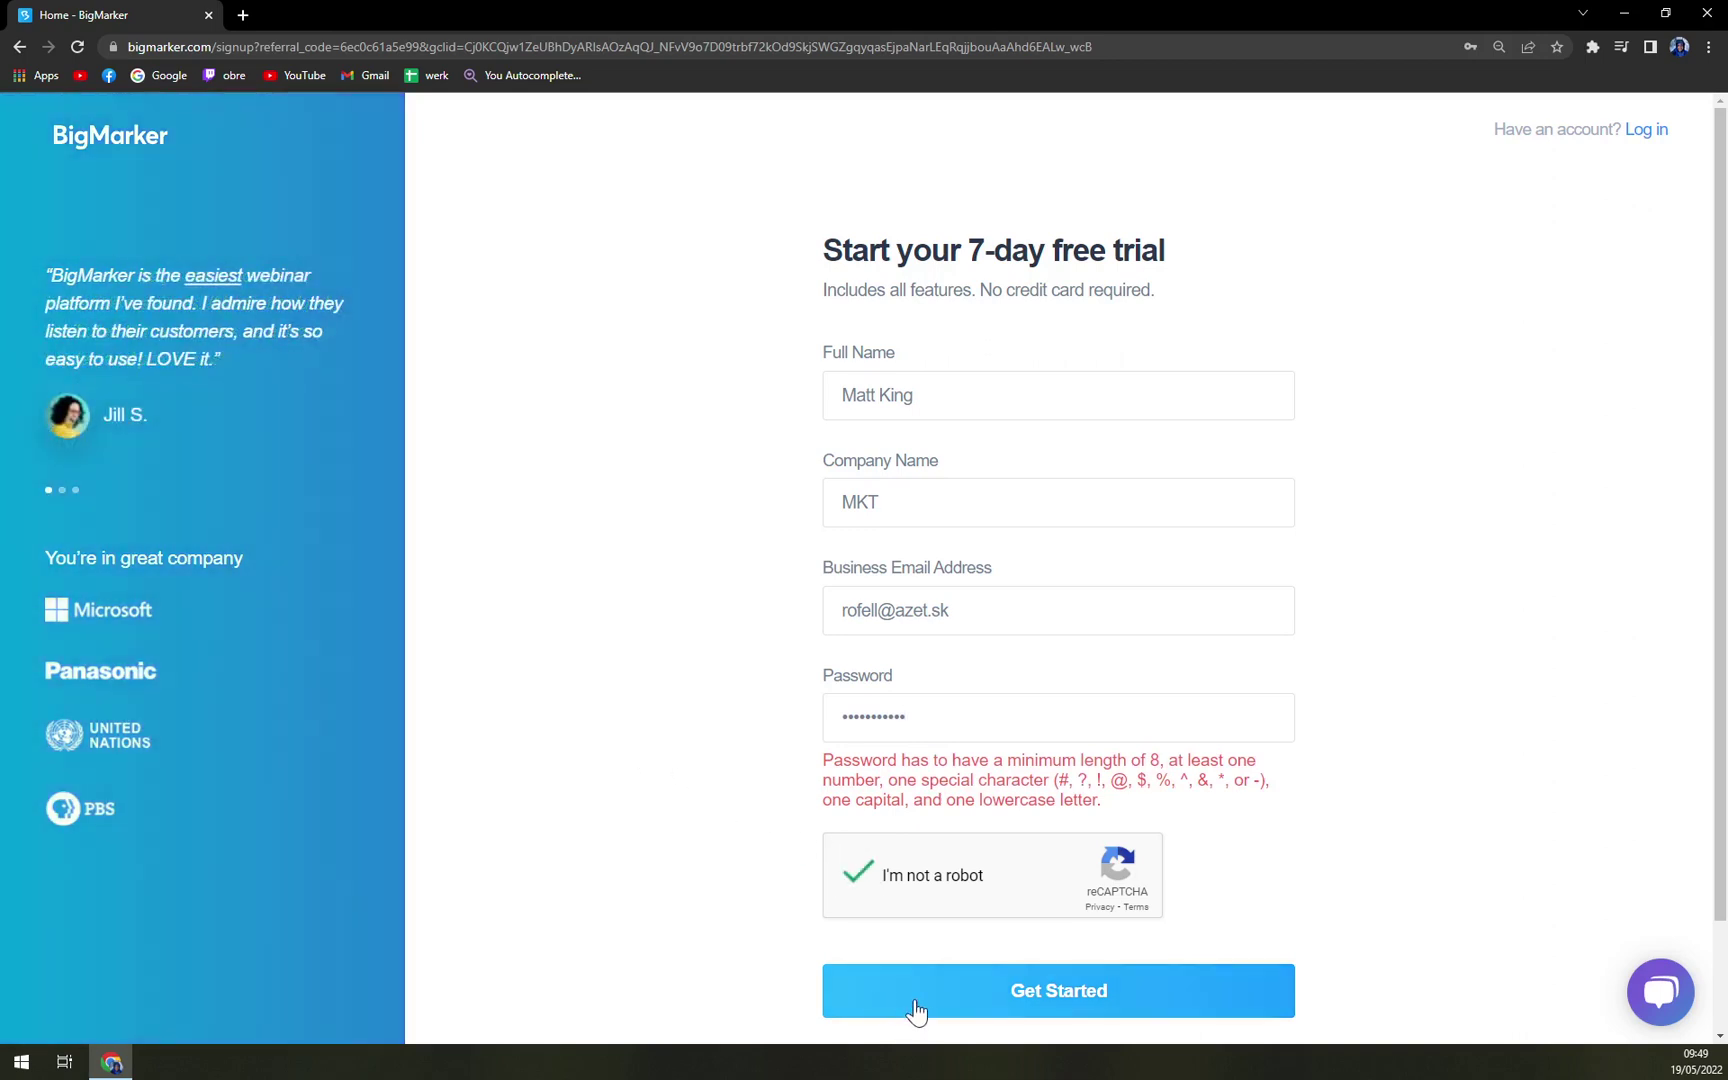
{"action": "left_click", "coordinate": [914, 1004]}
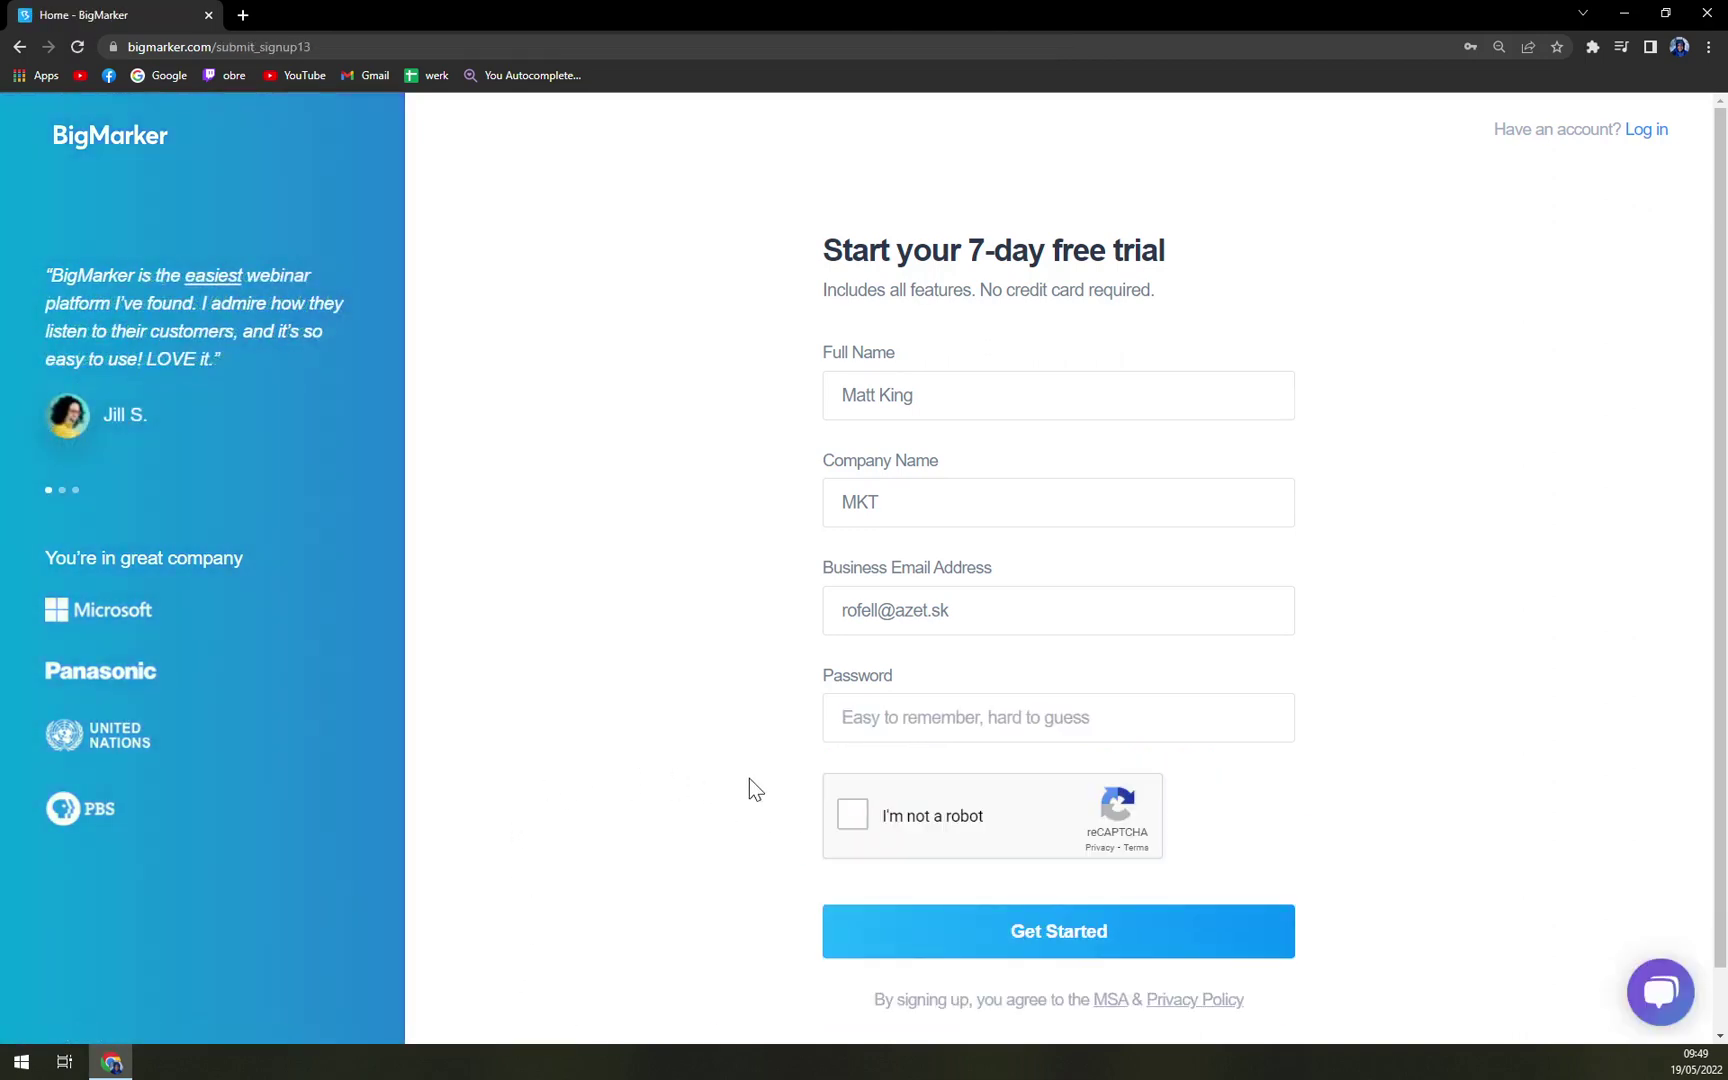
{"action": "scroll", "coordinate": [742, 777], "scroll_direction": "down", "scroll_amount": 1}
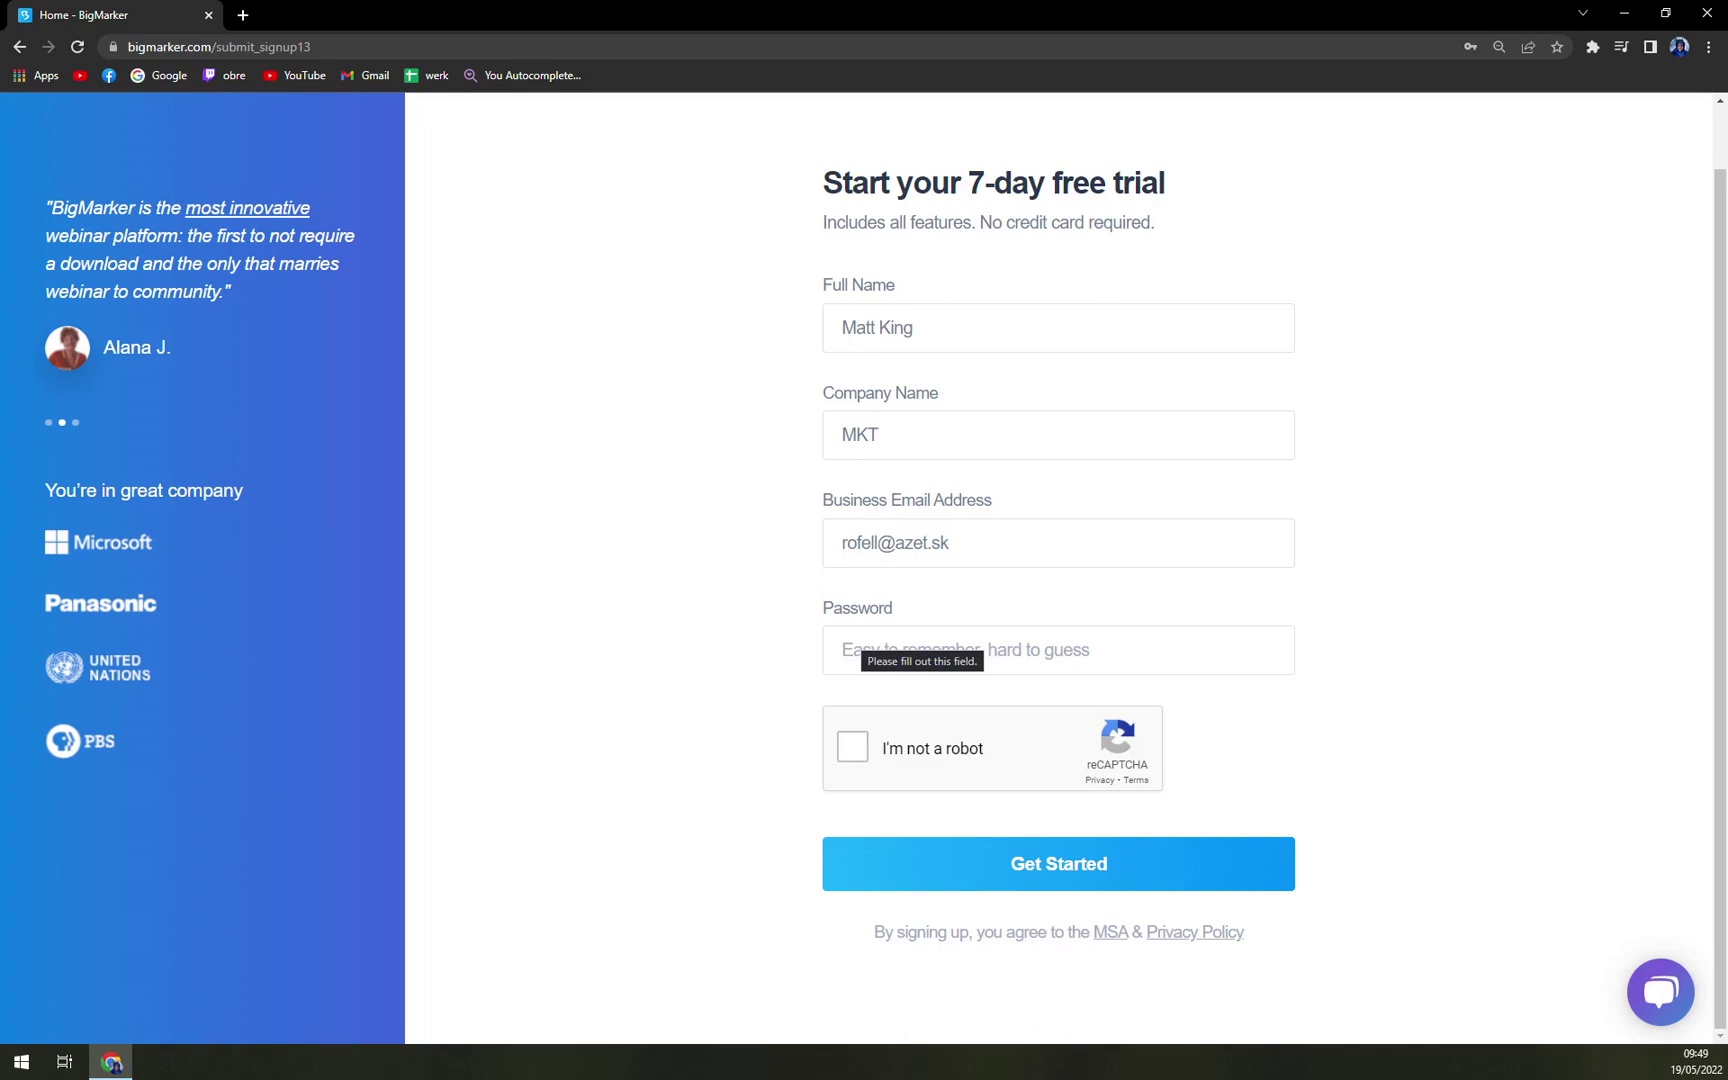
{"action": "left_click", "coordinate": [866, 649]}
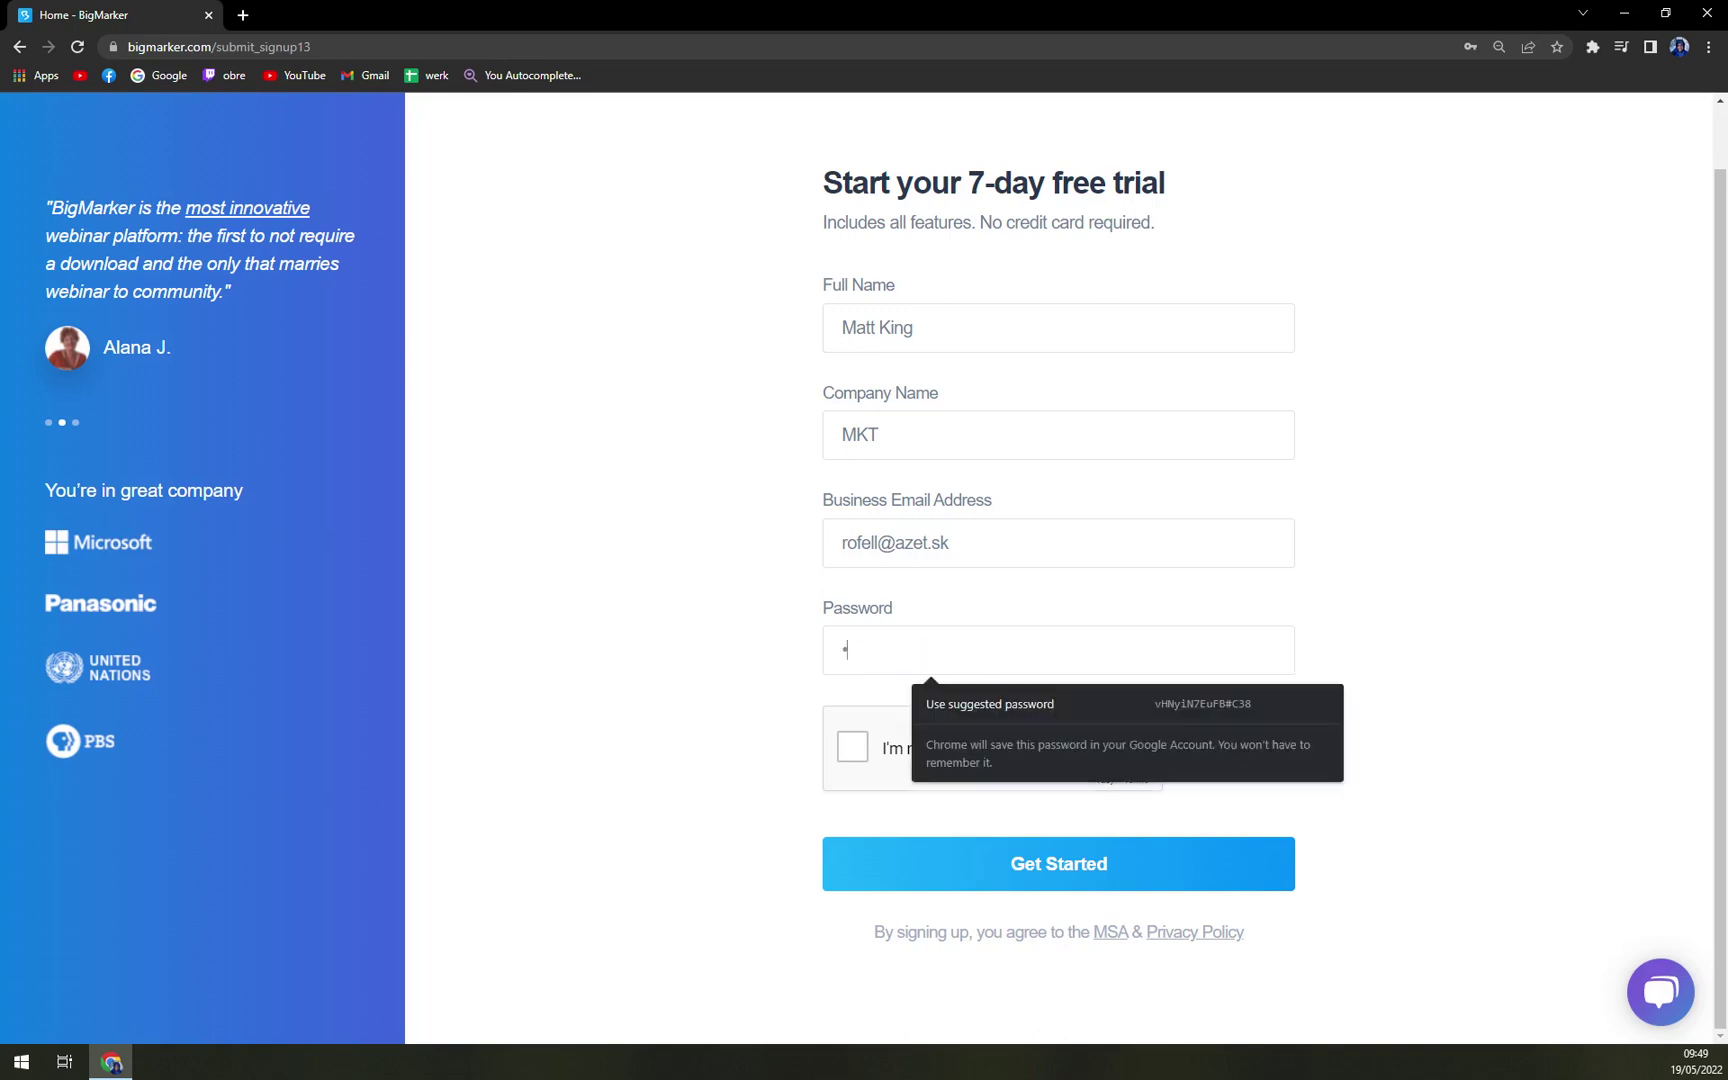
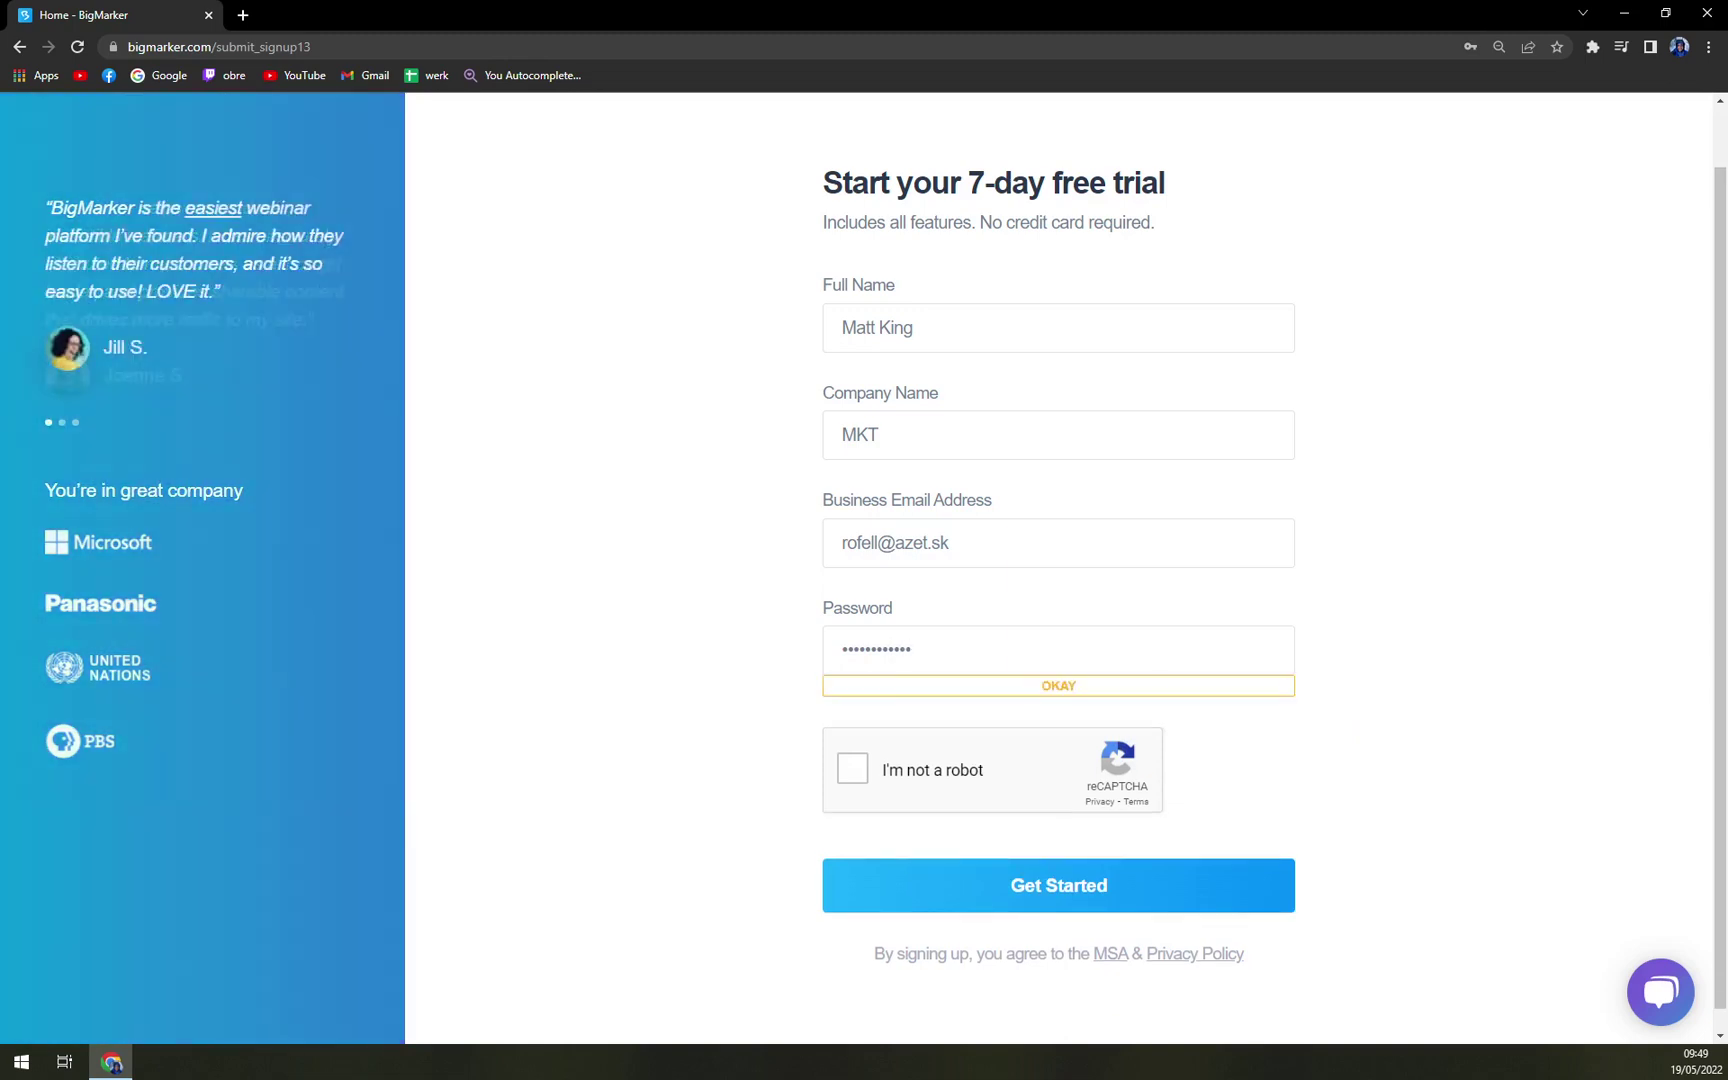
{"action": "left_click", "coordinate": [860, 776]}
{"action": "left_click", "coordinate": [1025, 876]}
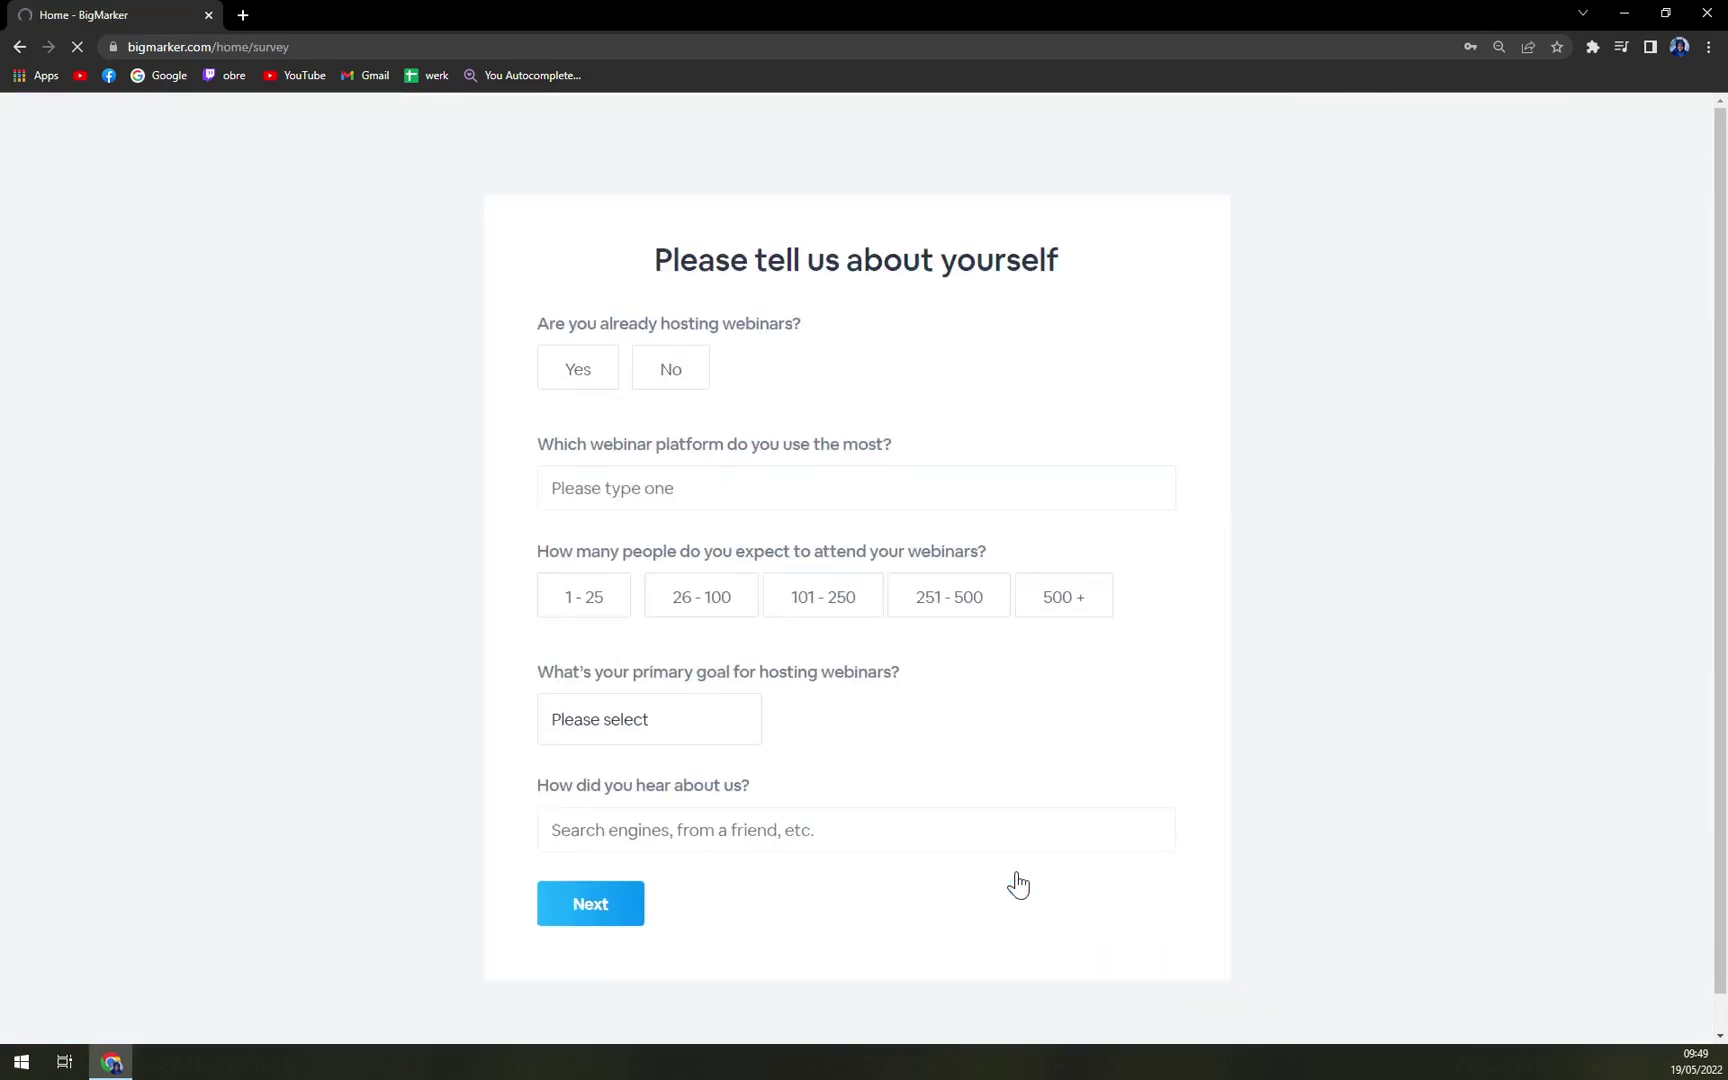
Dismiss the password-save prompt, answer No to hosting webinars, and choose 1 - 25 expected attendees
{"action": "left_click", "coordinate": [1488, 302]}
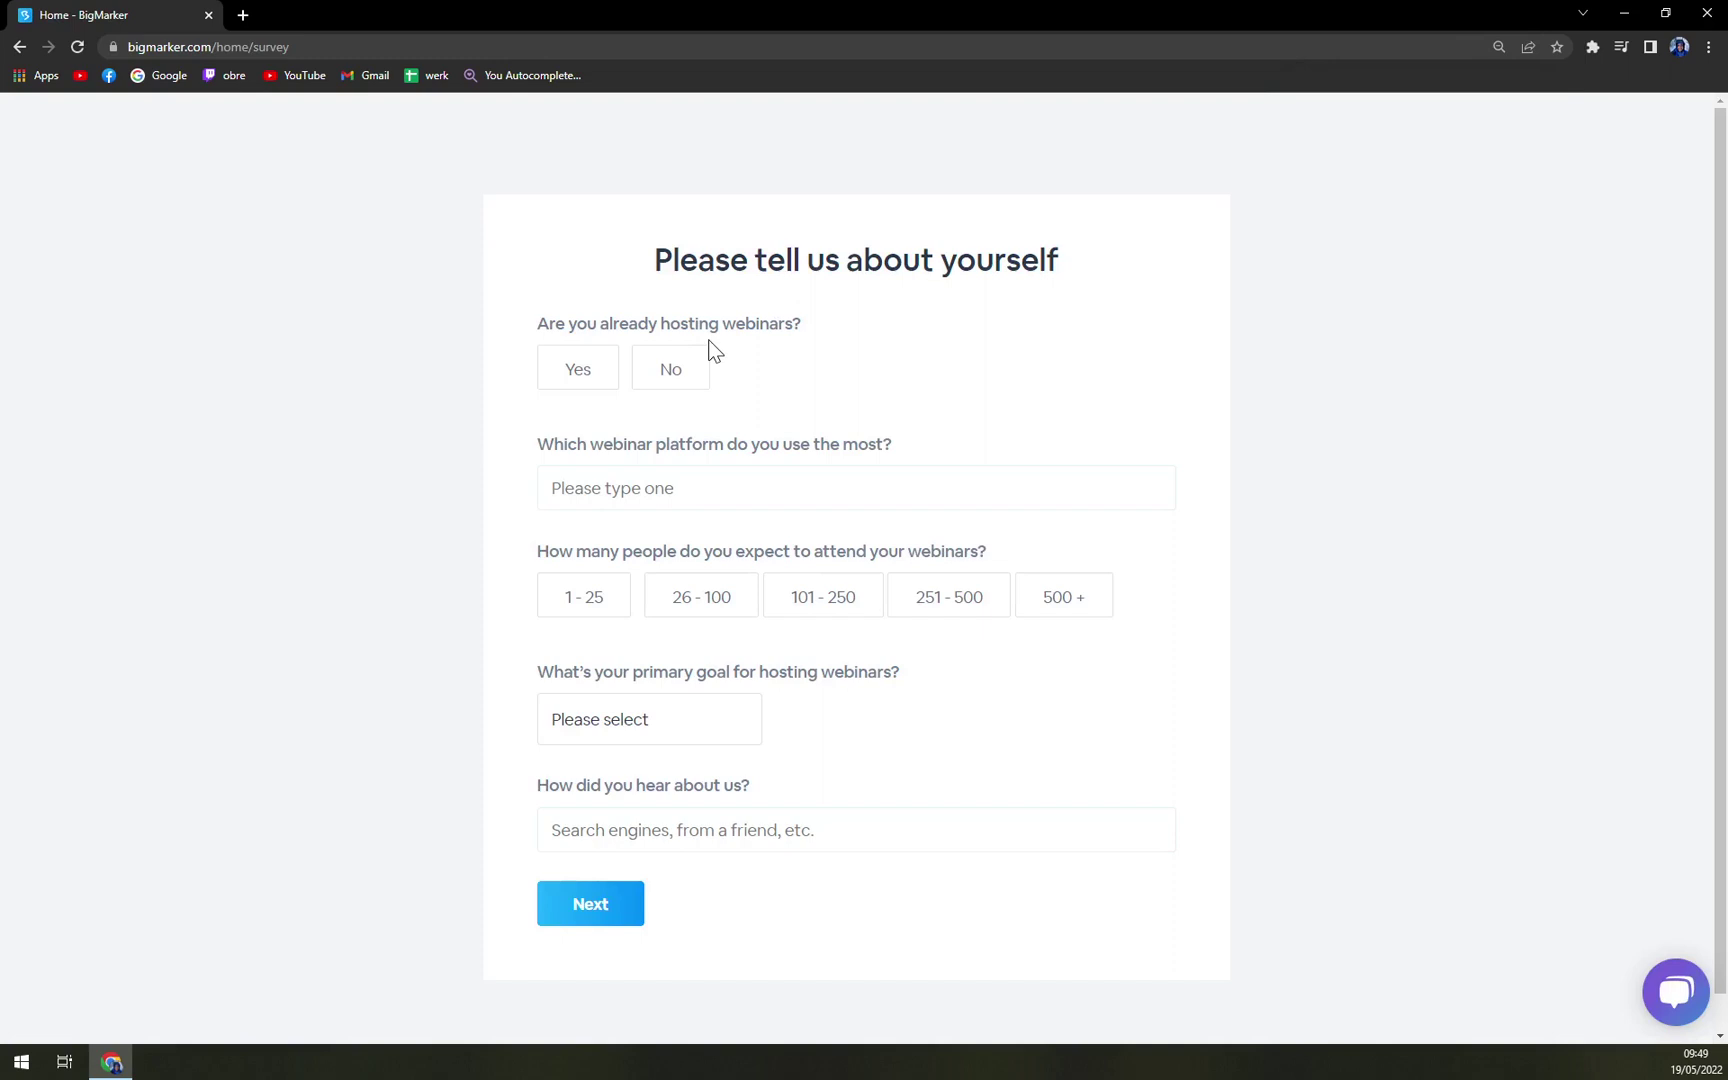
{"action": "left_click", "coordinate": [674, 380]}
{"action": "left_click", "coordinate": [598, 605]}
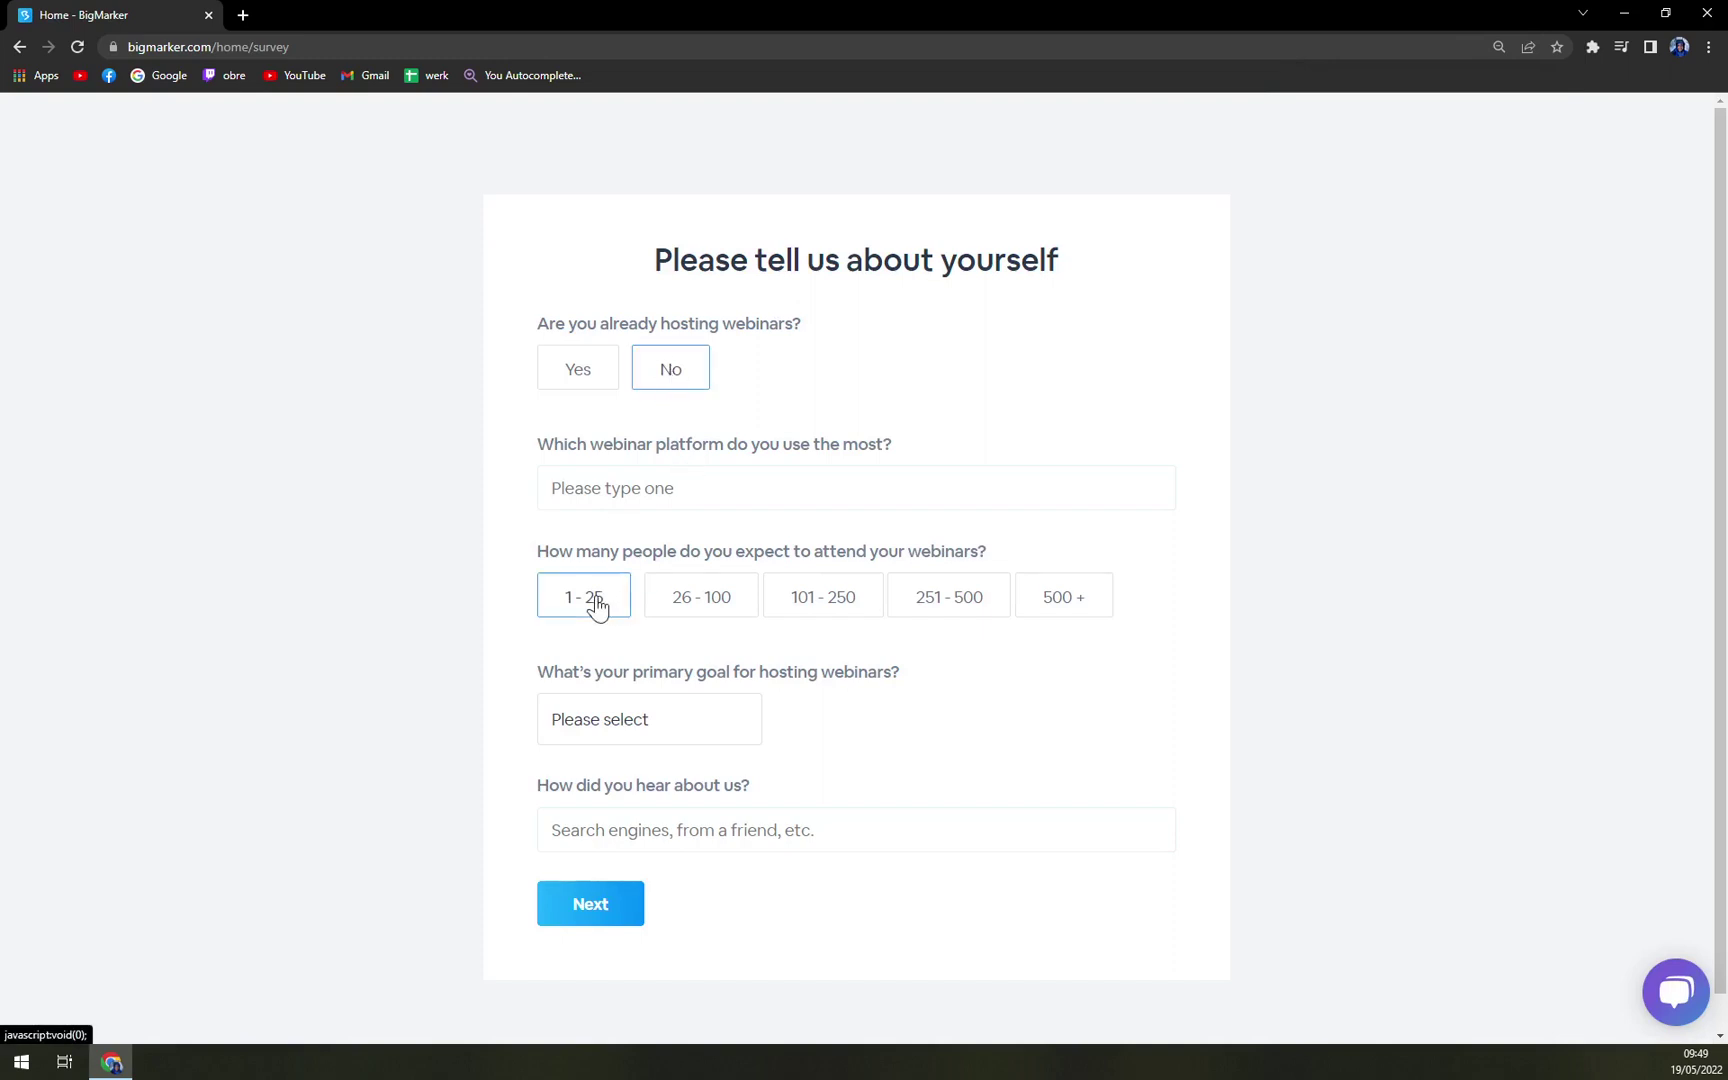
Choose Virtual Events as the primary goal, enter Online as the source, and submit both survey pages
{"action": "left_click", "coordinate": [662, 728]}
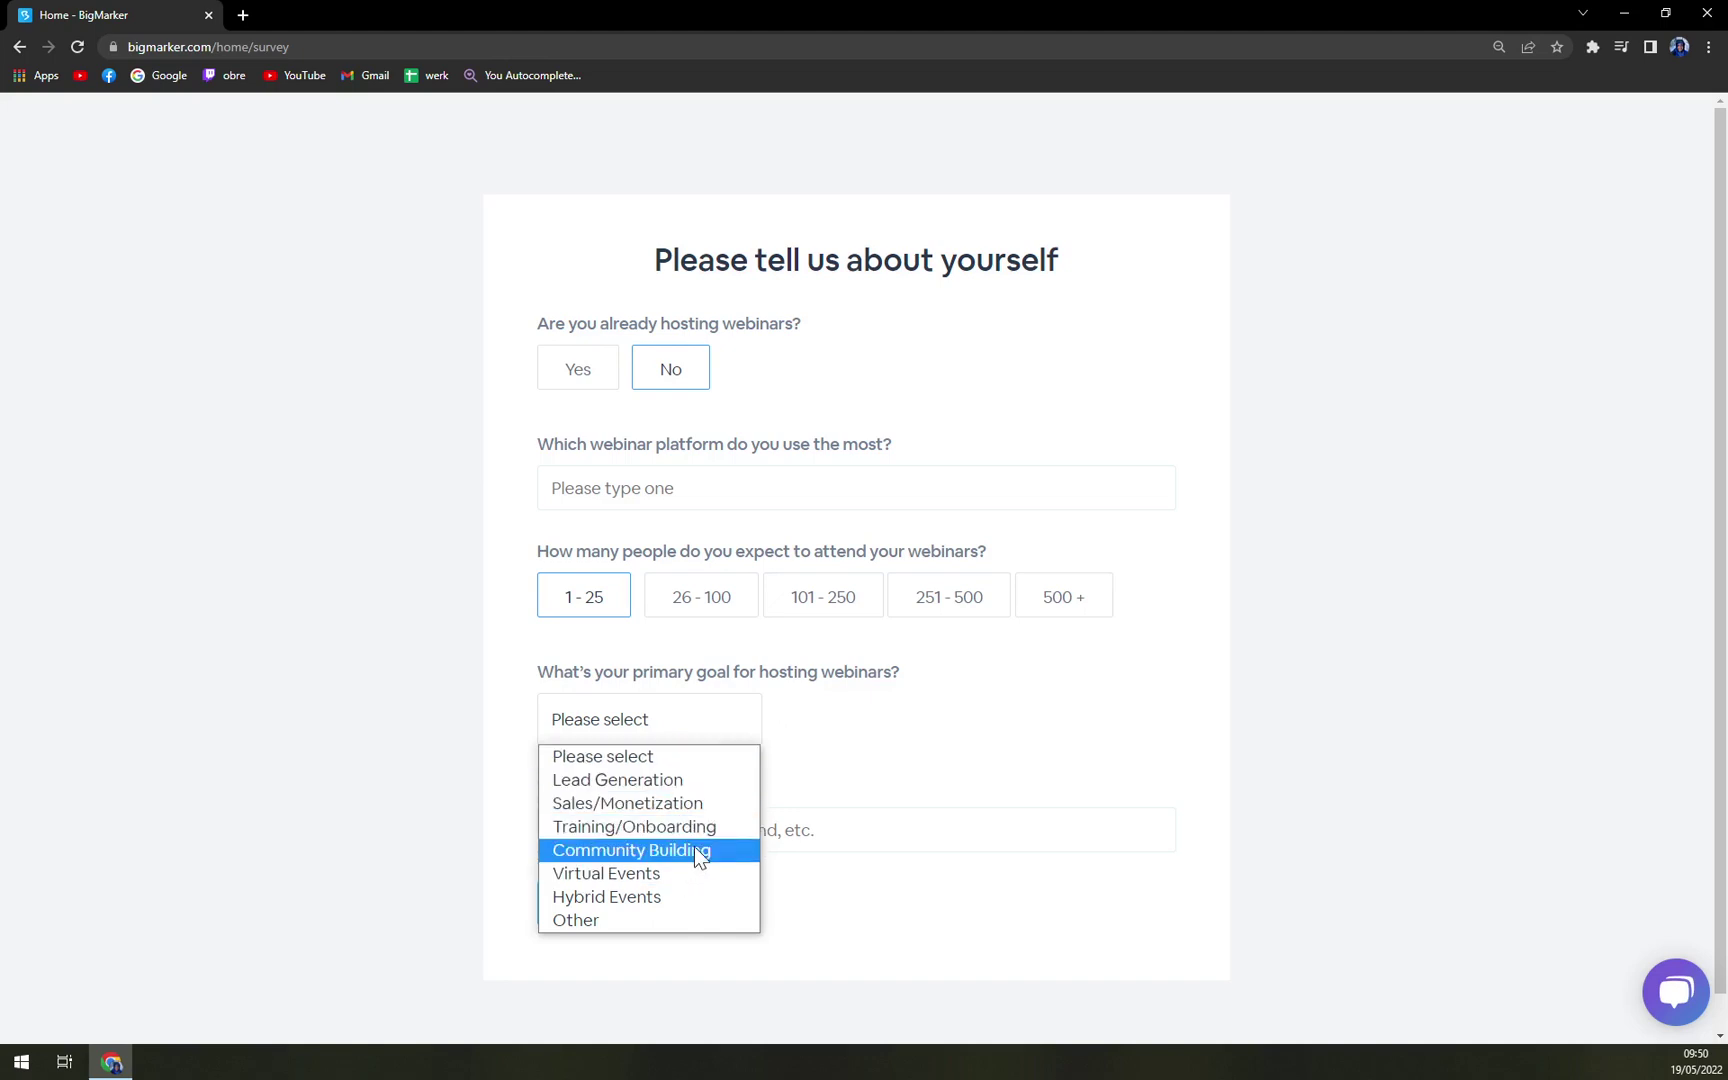
{"action": "left_click", "coordinate": [652, 876]}
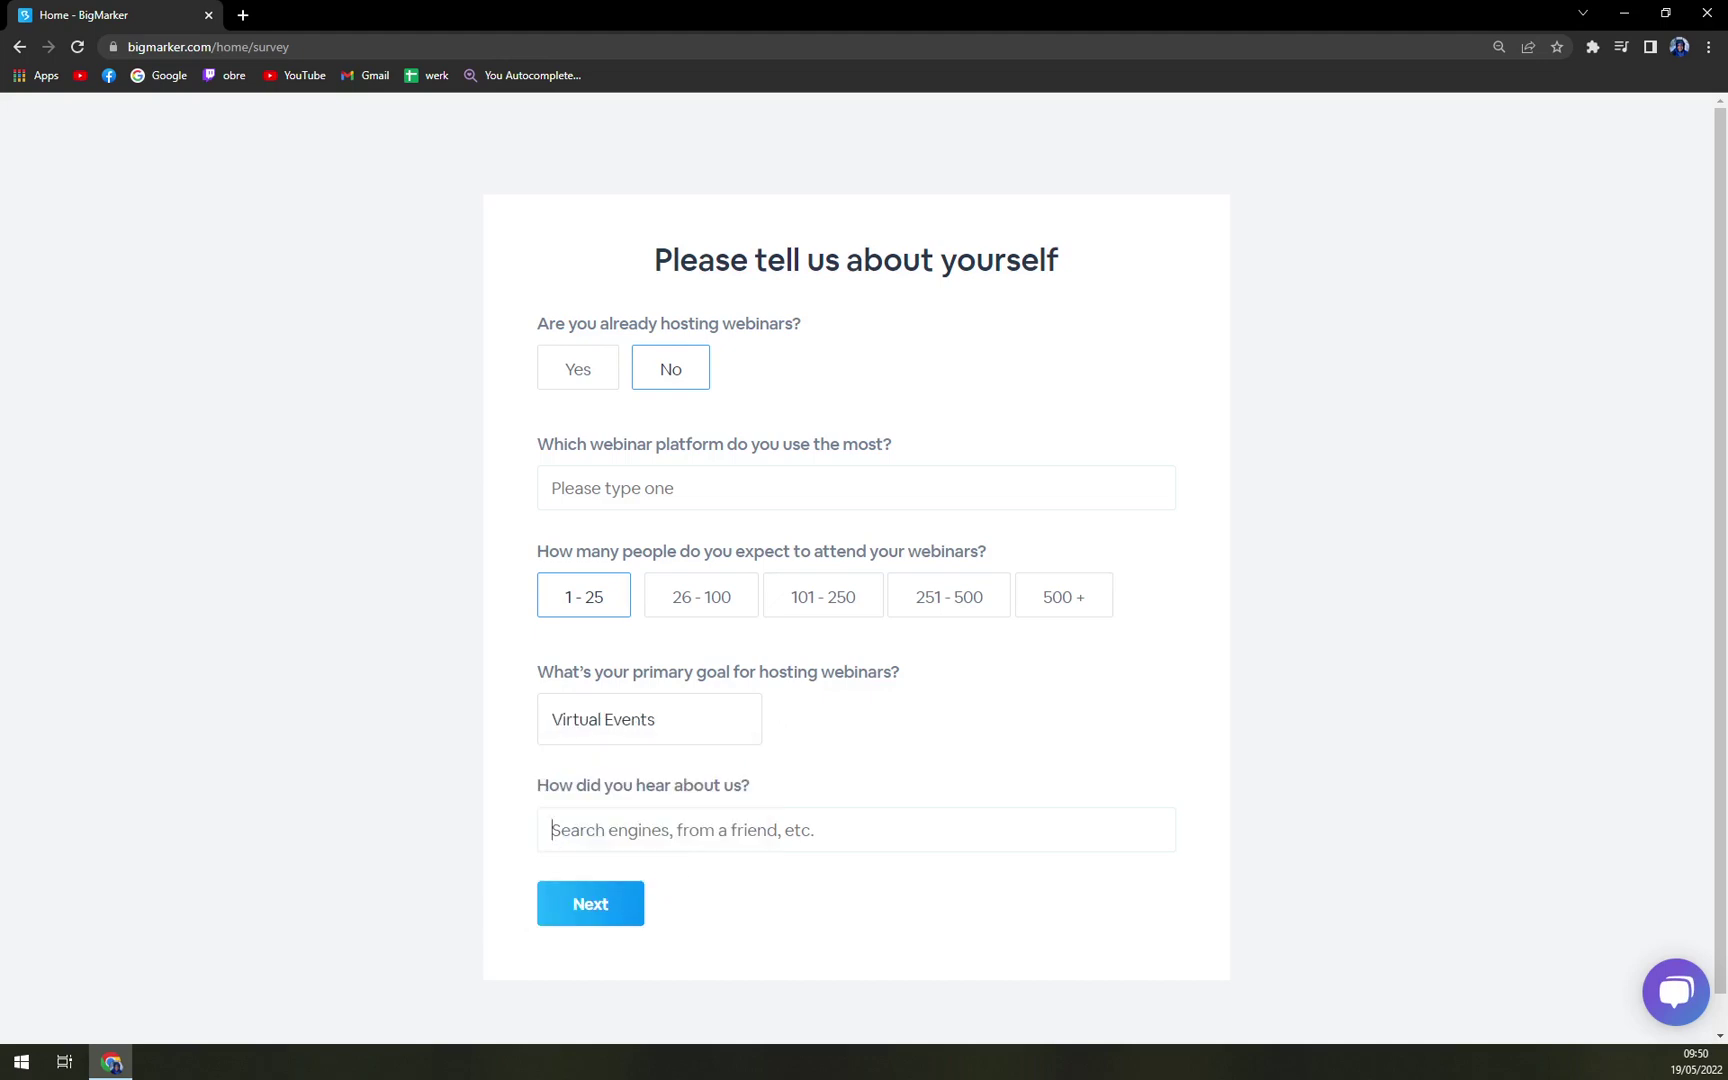
{"action": "type", "text": "Online"}
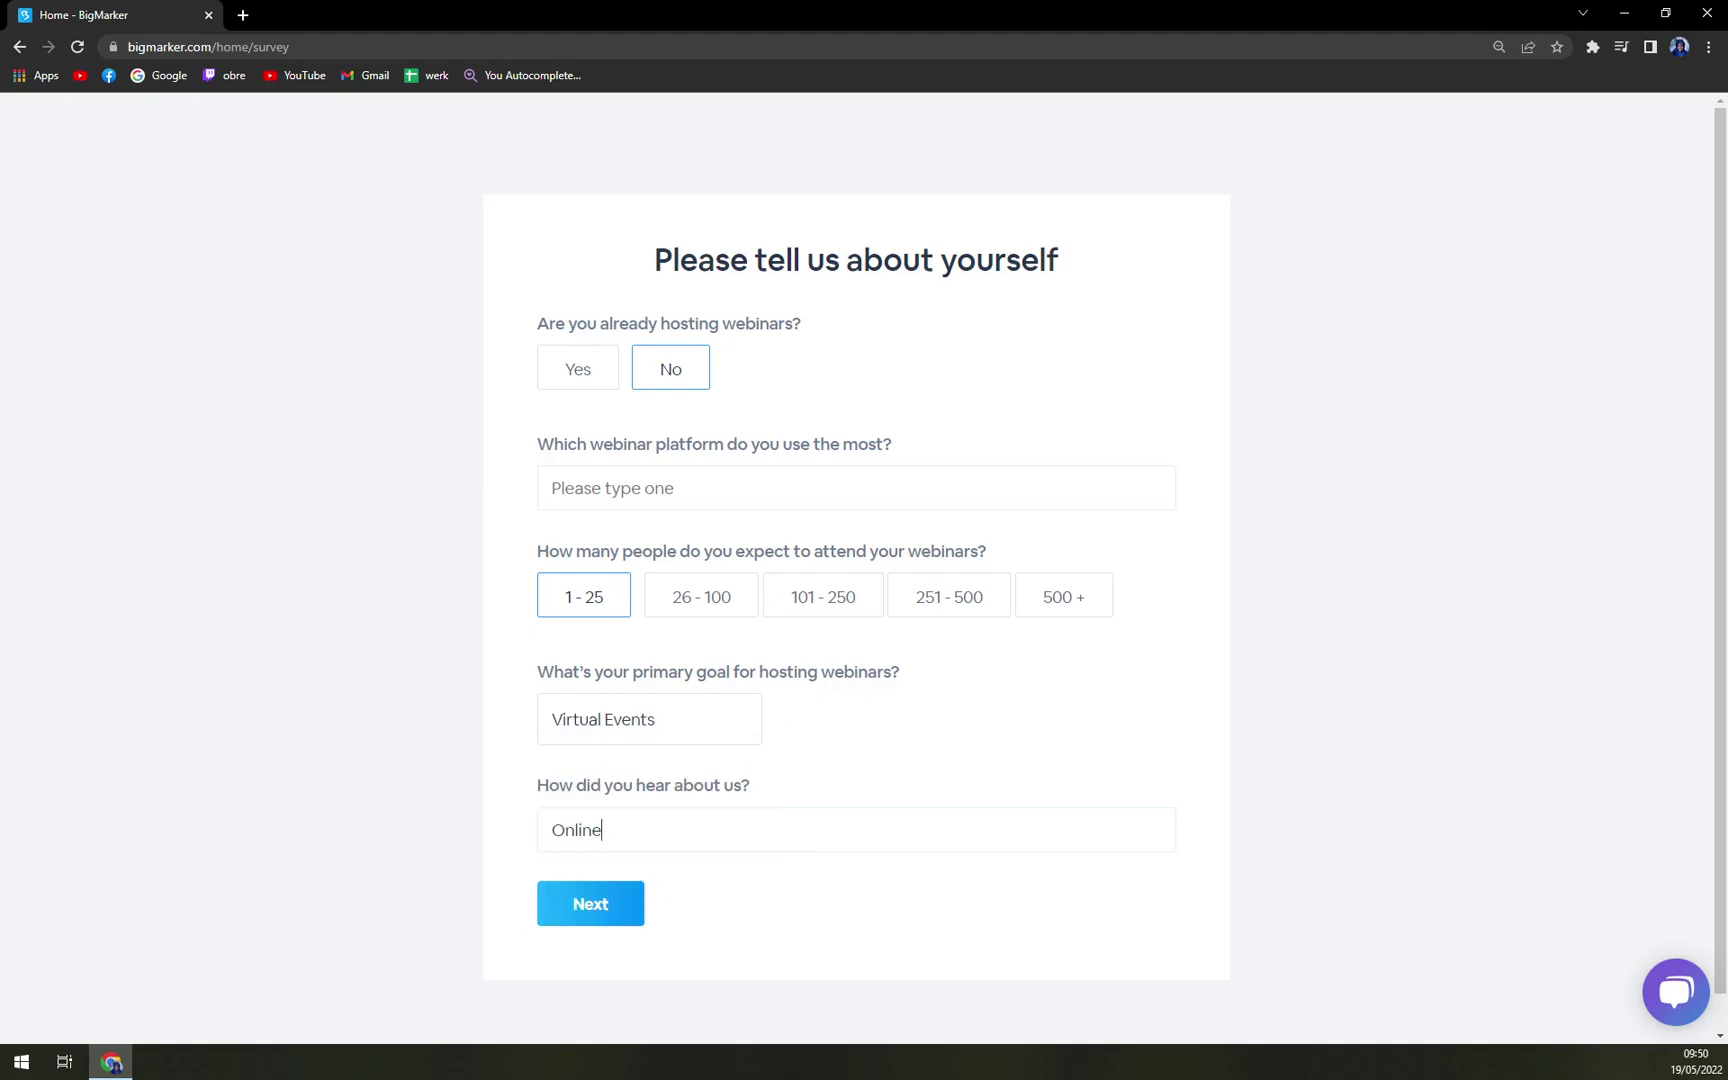
{"action": "left_click", "coordinate": [578, 906]}
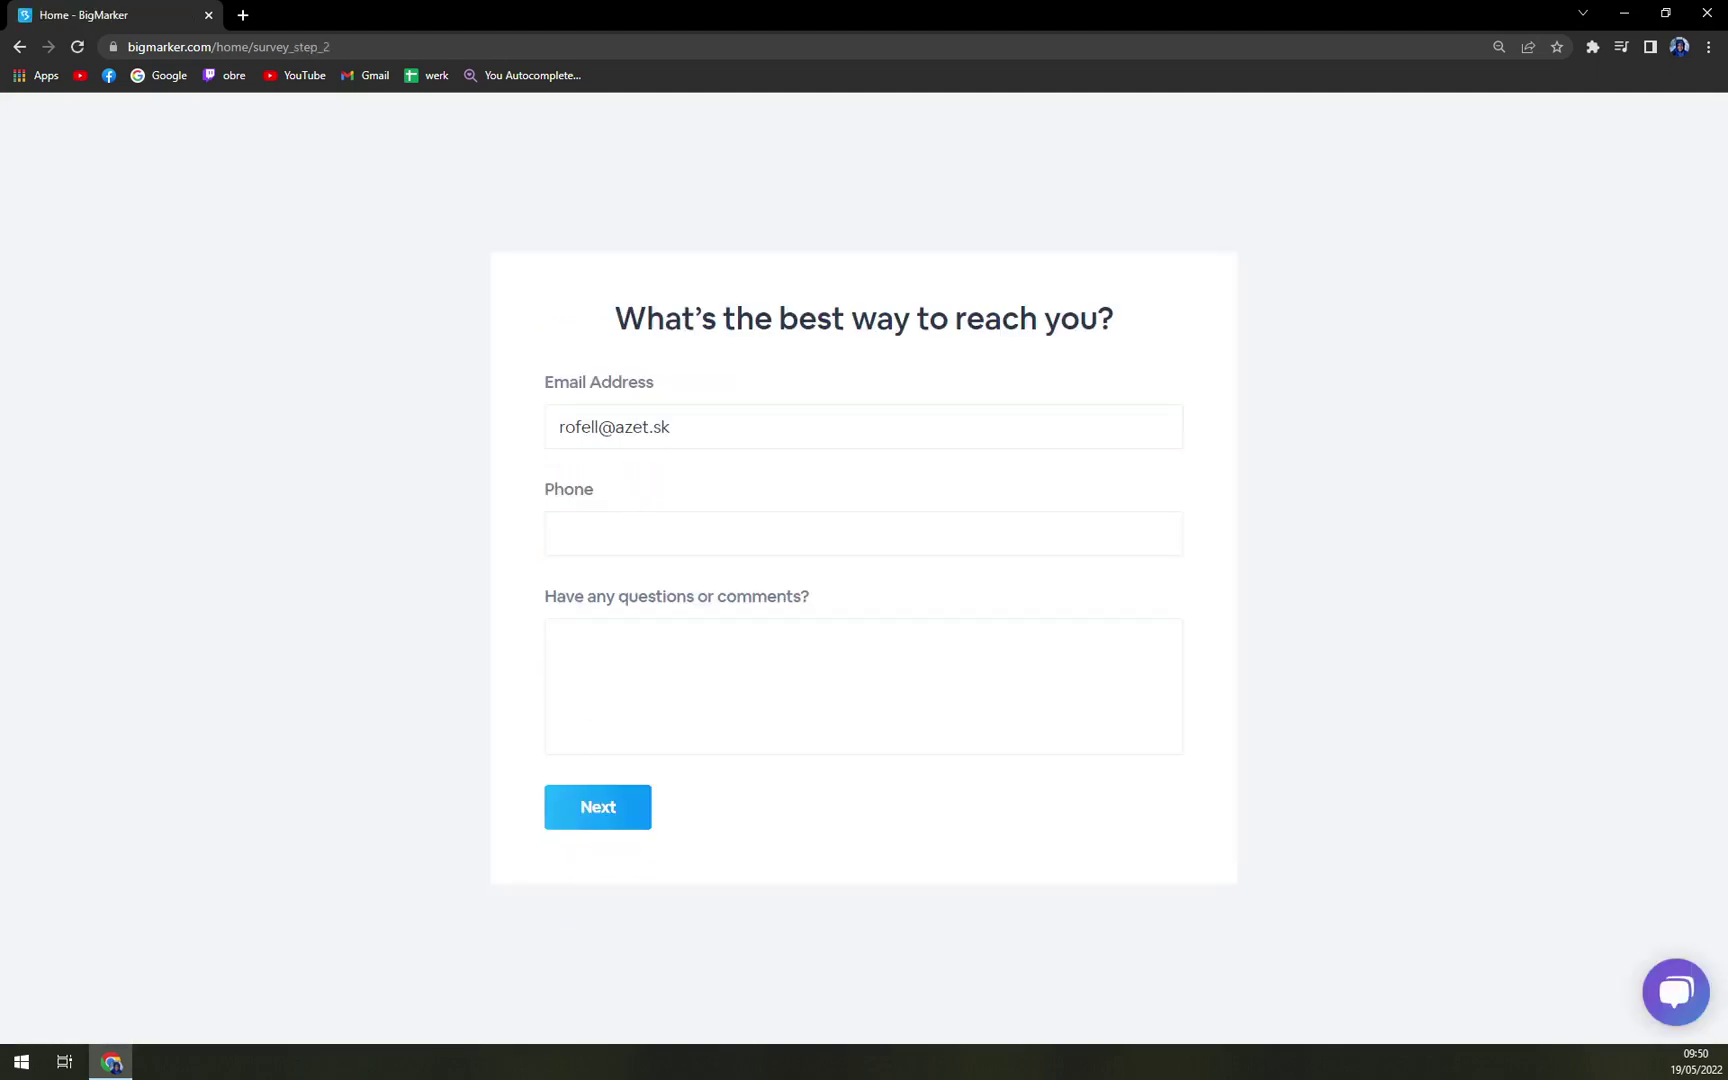
{"action": "left_click", "coordinate": [626, 808]}
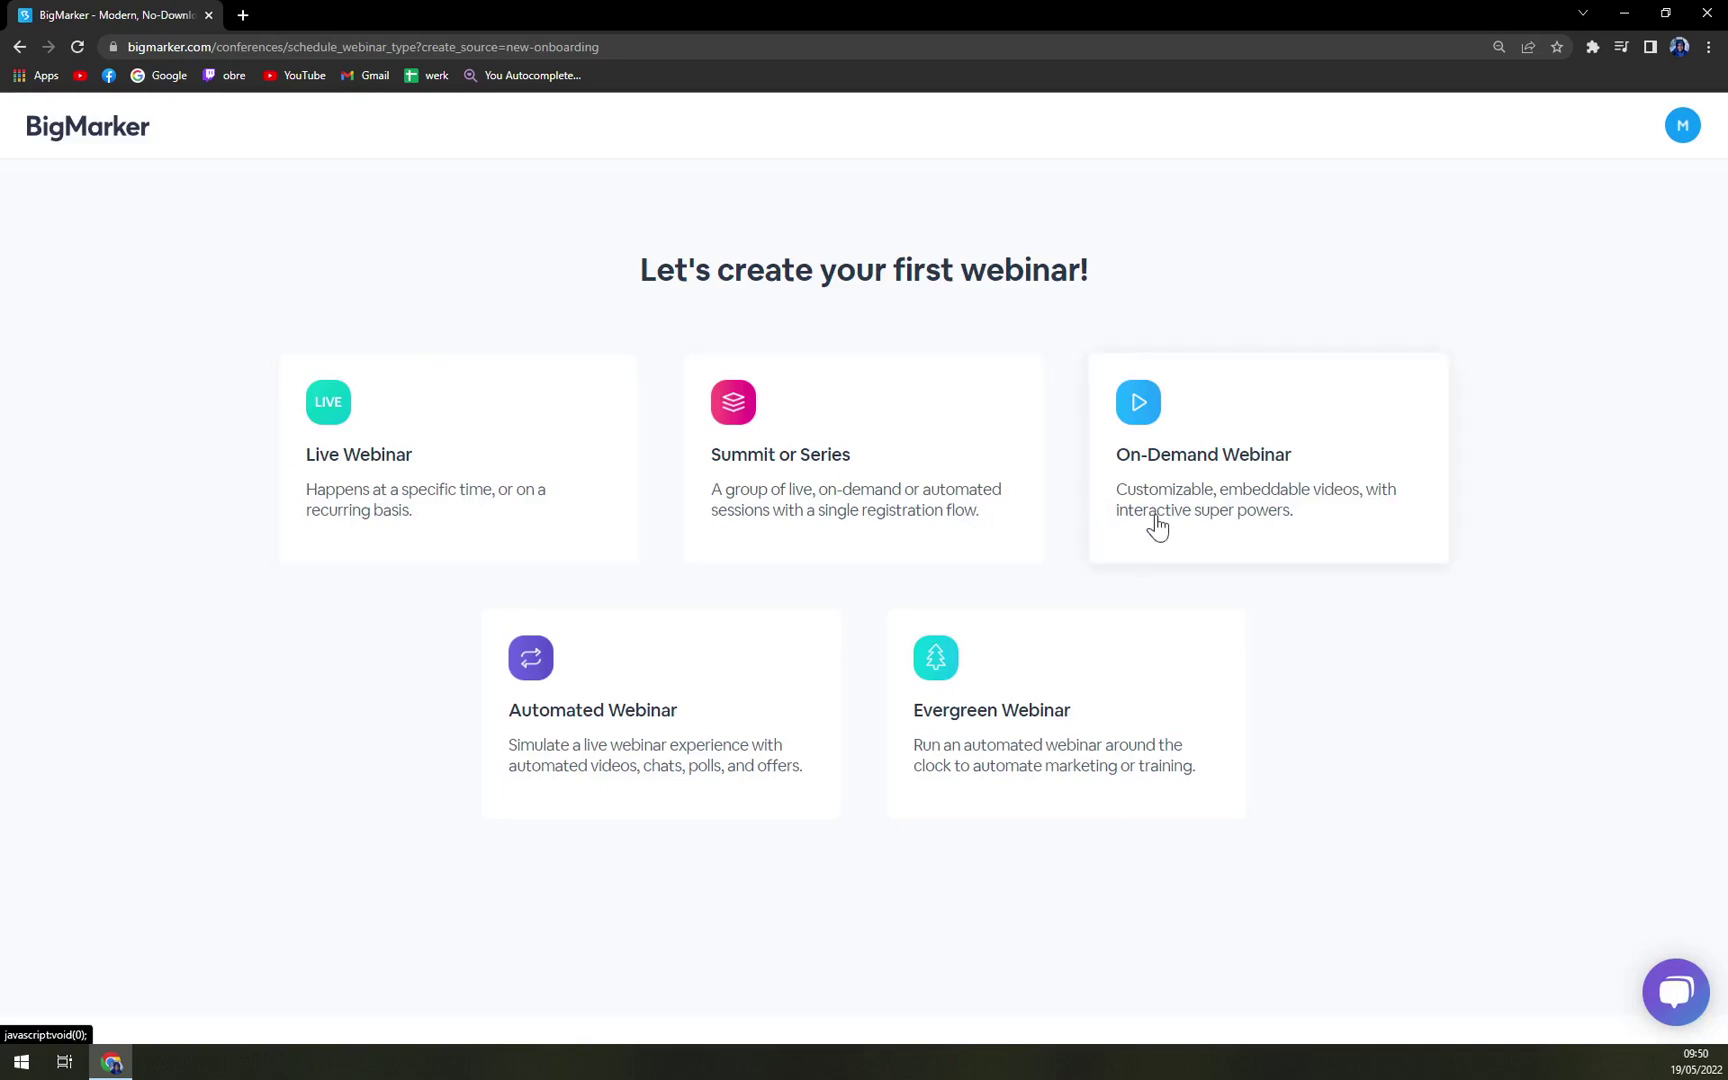
Fill an On-Demand Webinar form titled 'Test Webinar' described 'Just test some stuff' and attempt Create Webinar
{"action": "left_click", "coordinate": [1195, 522]}
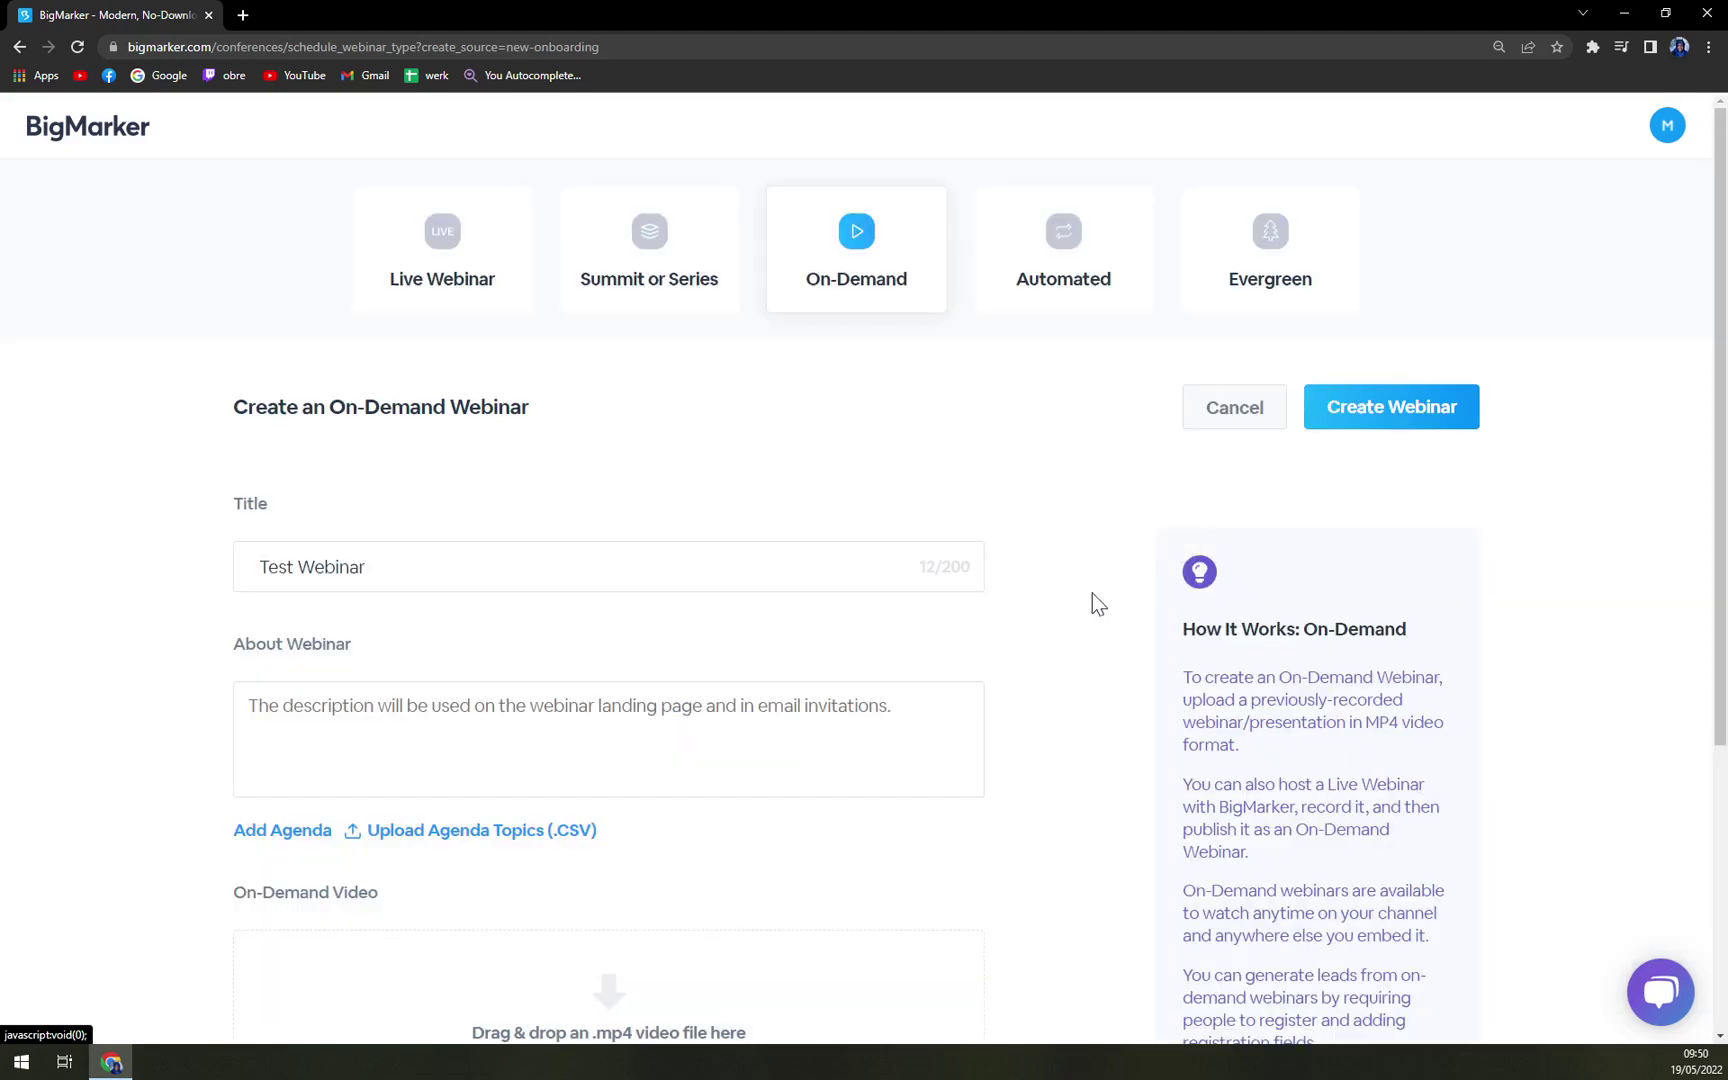
{"action": "scroll", "coordinate": [510, 550], "scroll_direction": "down", "scroll_amount": 1}
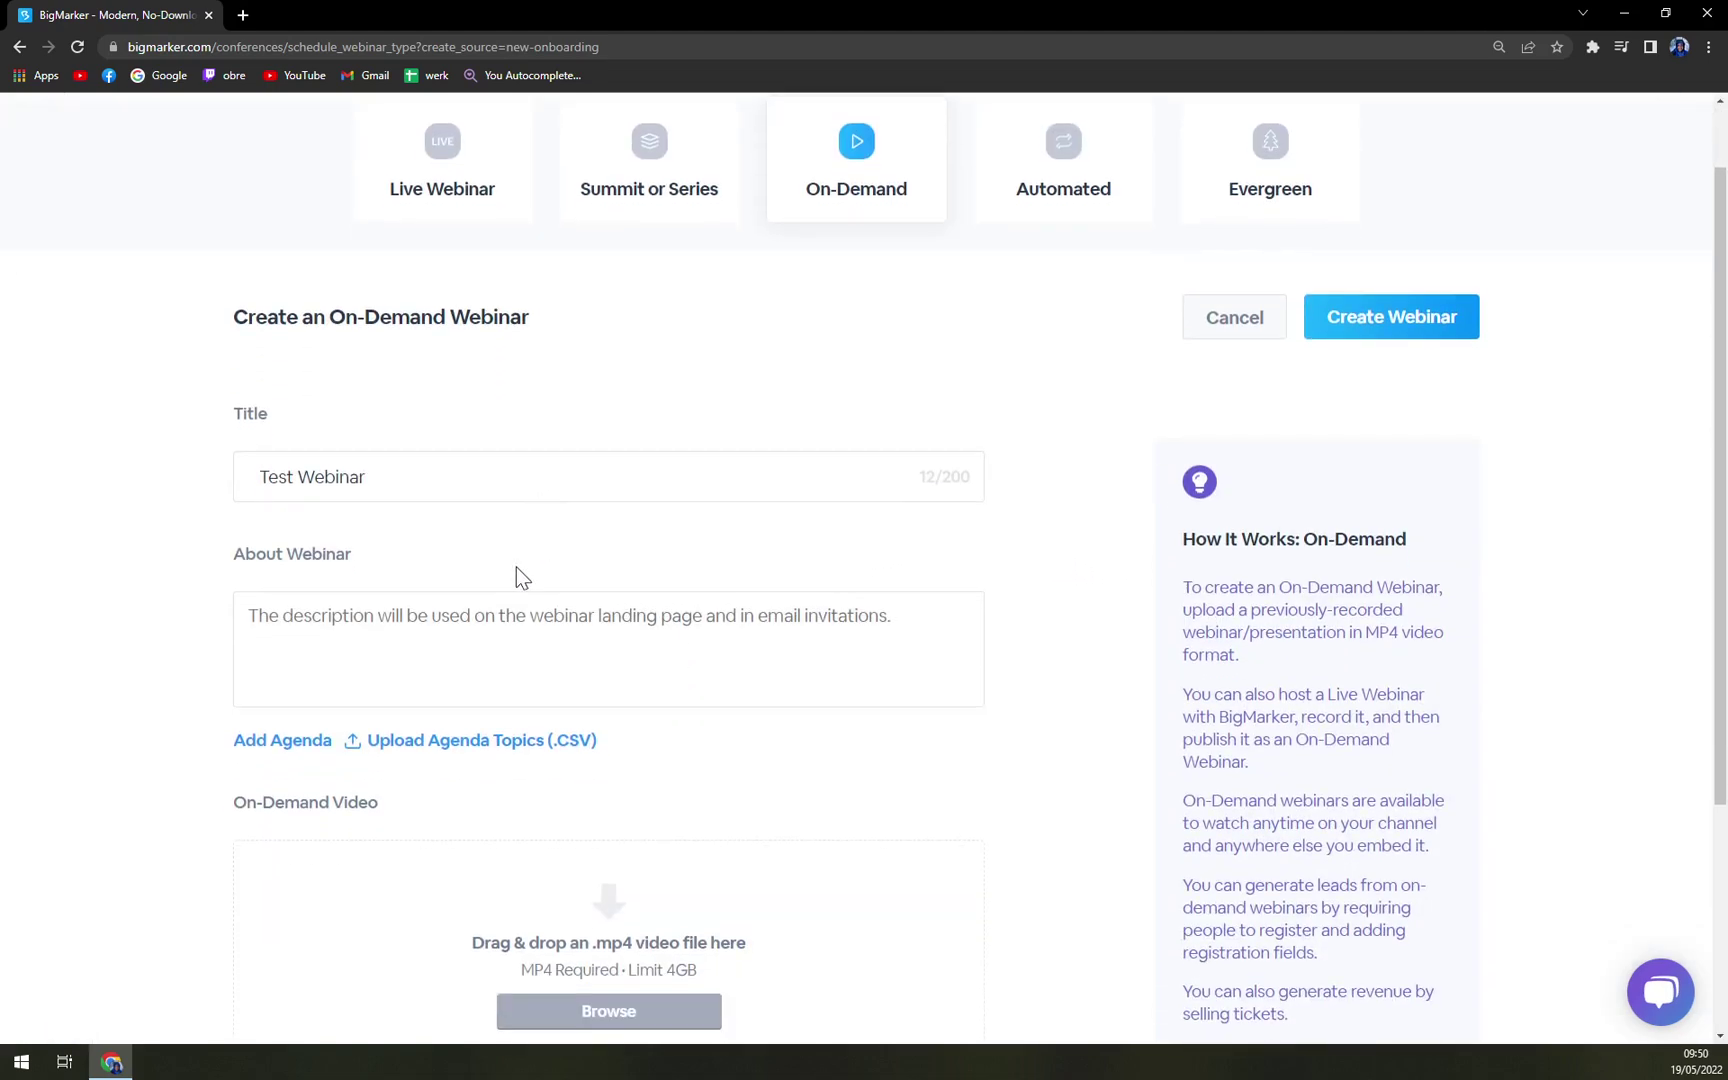
{"action": "scroll", "coordinate": [366, 501], "scroll_direction": "down", "scroll_amount": 2}
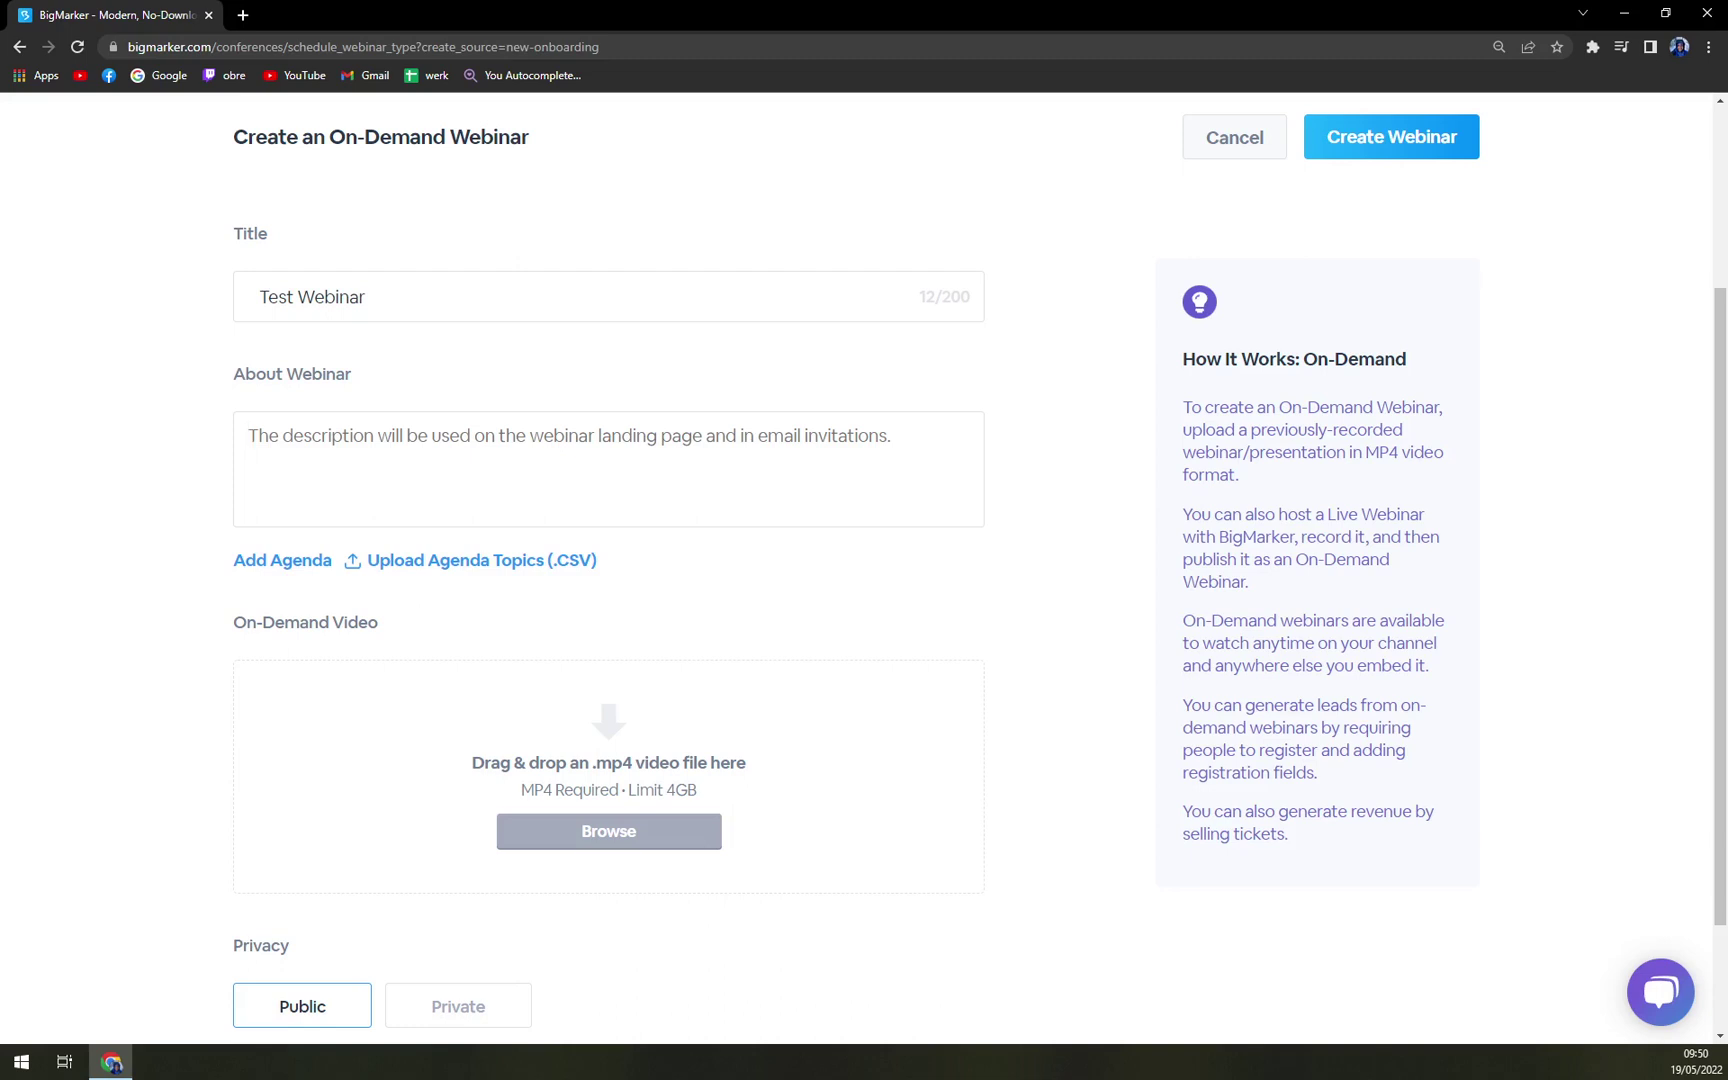
{"action": "type", "text": "J"}
{"action": "key", "text": "BackSpace"}
{"action": "type", "text": "Just test some  stuff"}
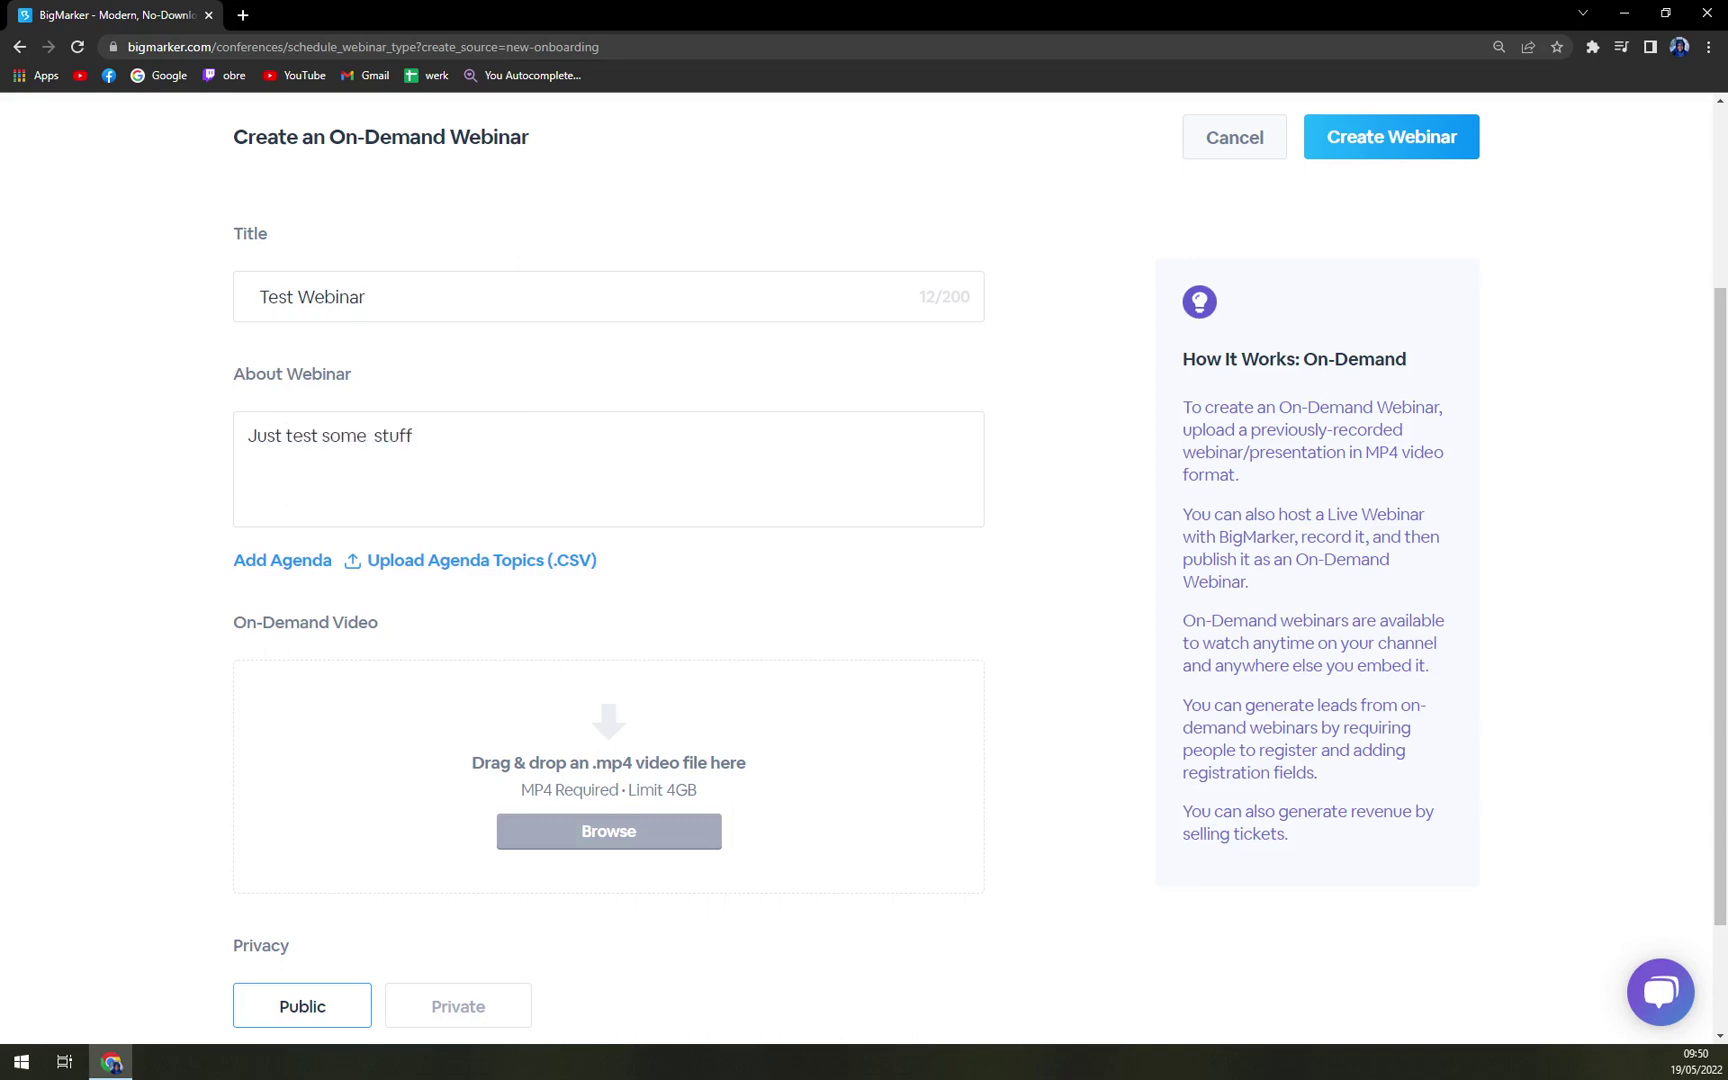
{"action": "scroll", "coordinate": [504, 579], "scroll_direction": "down", "scroll_amount": 2}
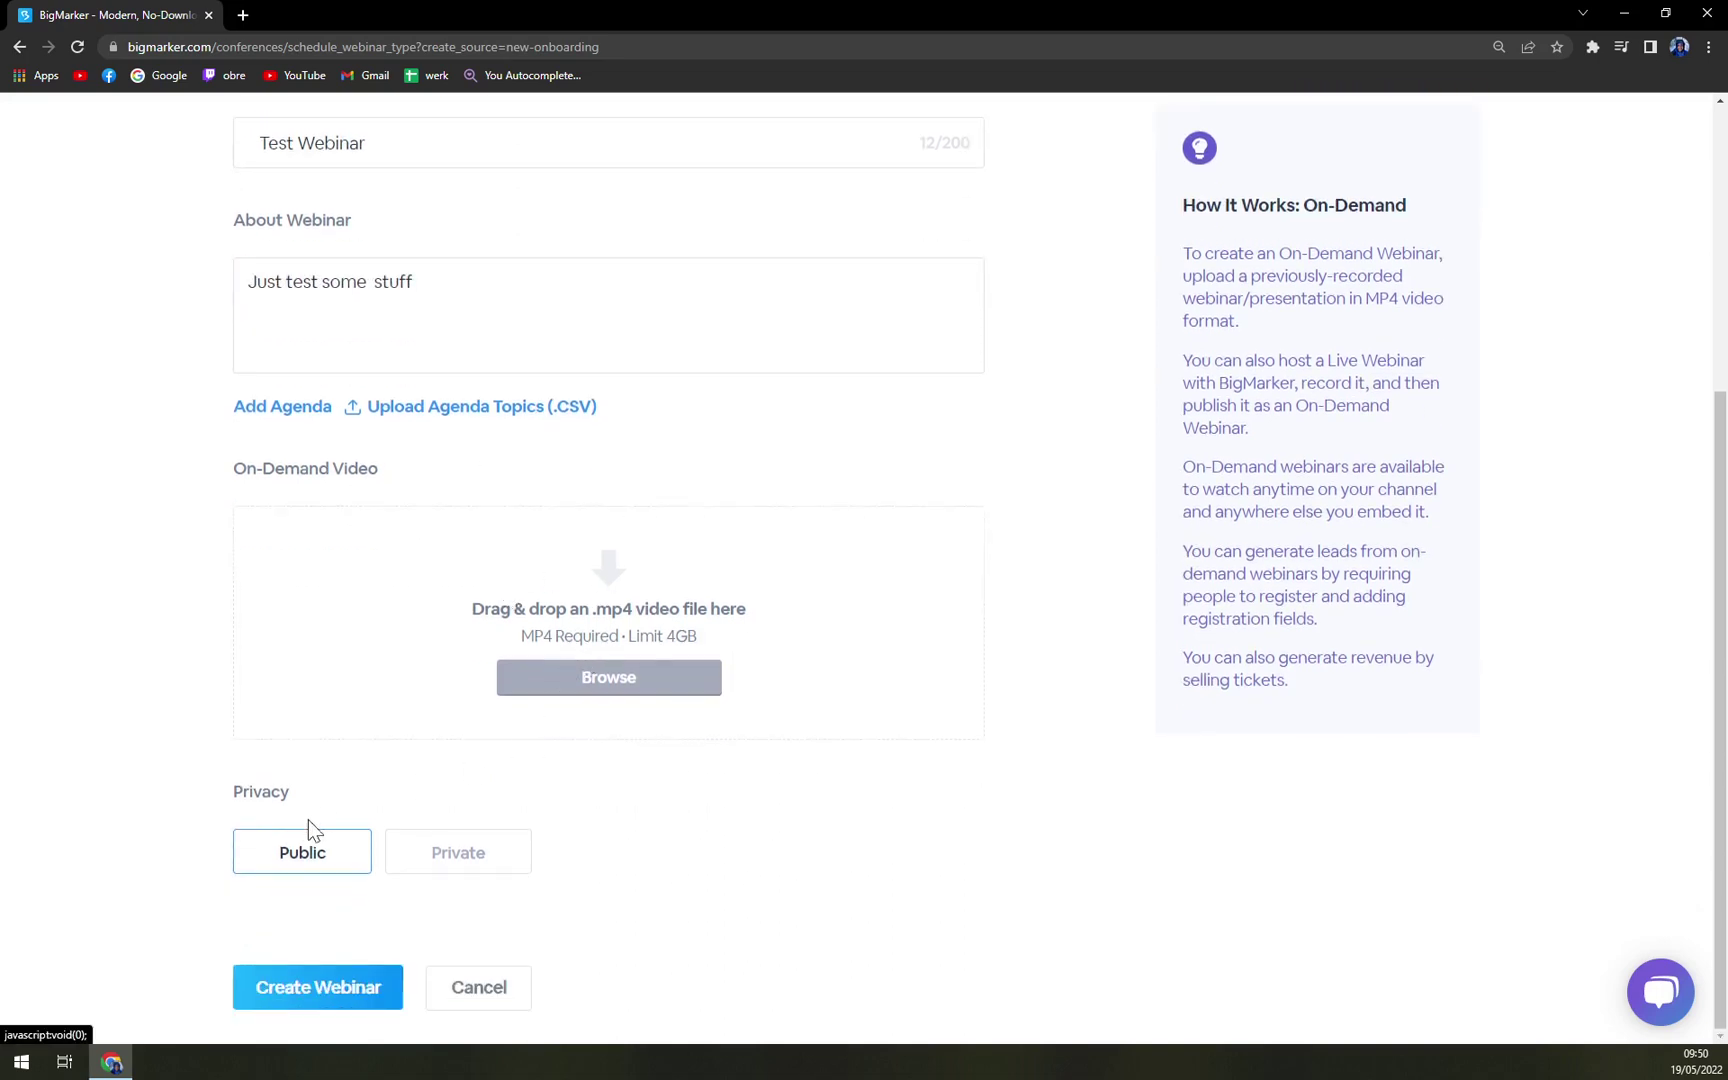
{"action": "left_click", "coordinate": [333, 990]}
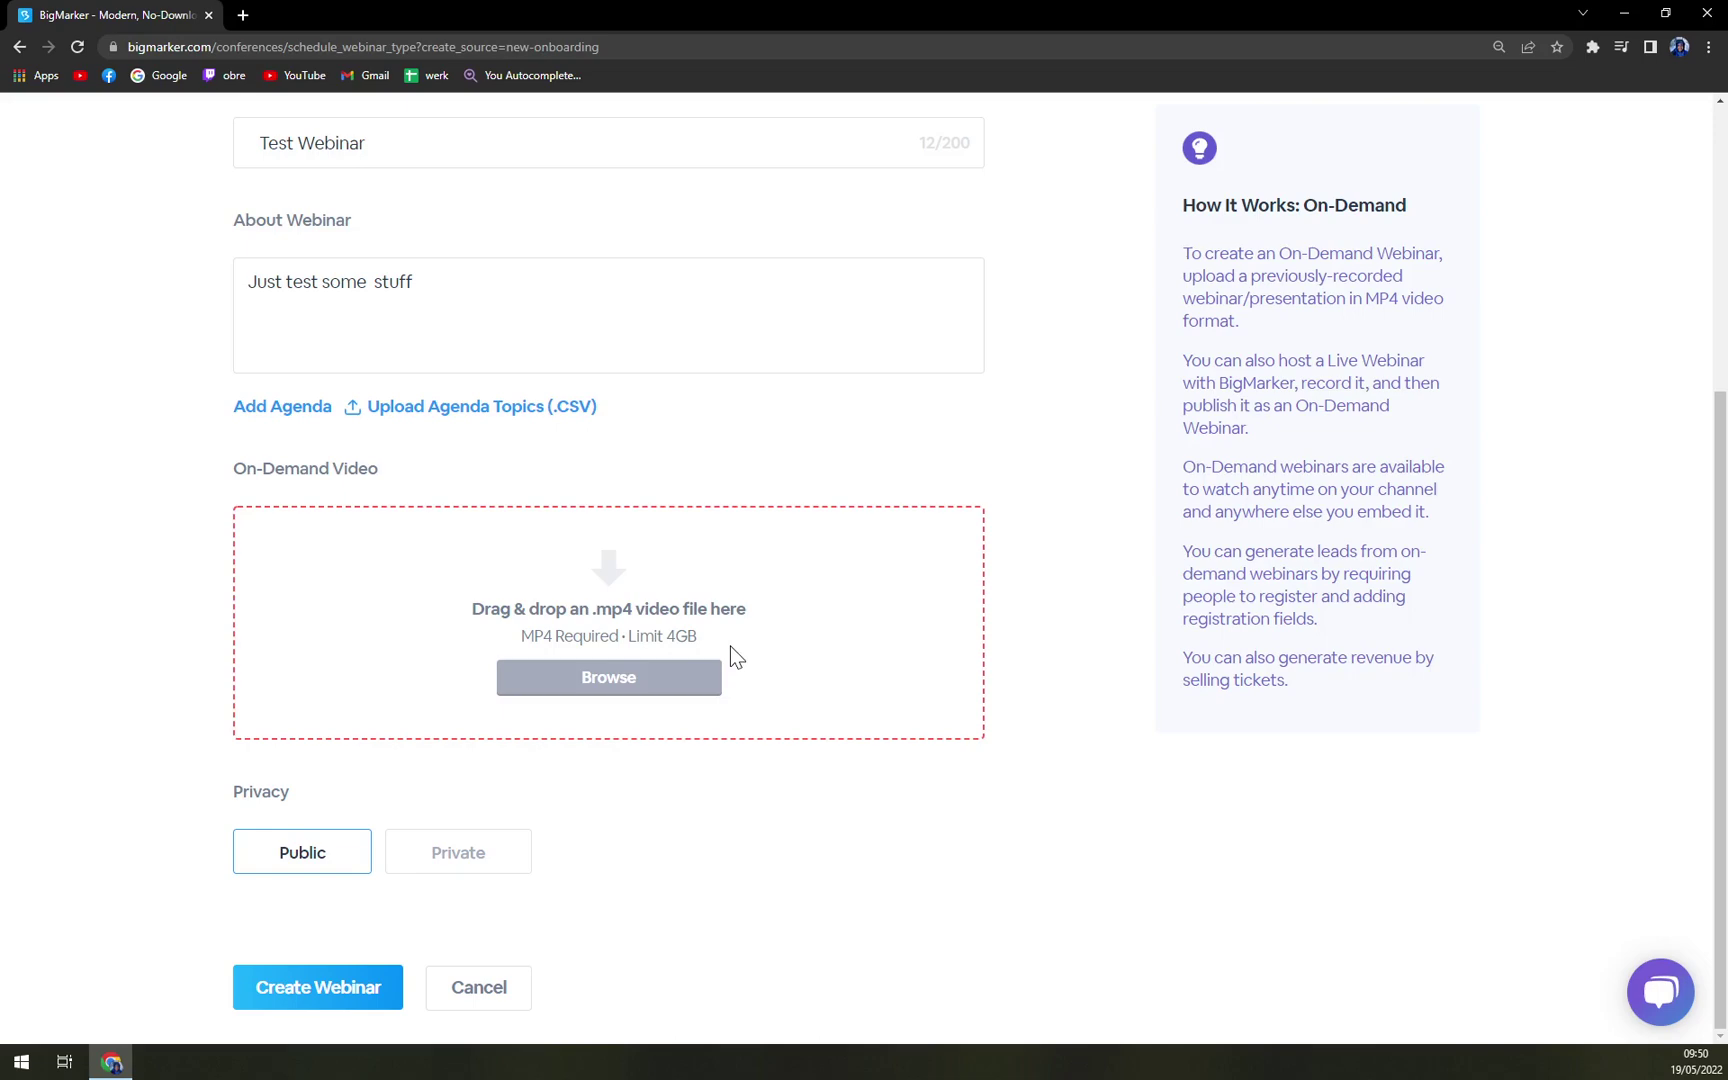
{"action": "scroll", "coordinate": [725, 680], "scroll_direction": "up", "scroll_amount": 3}
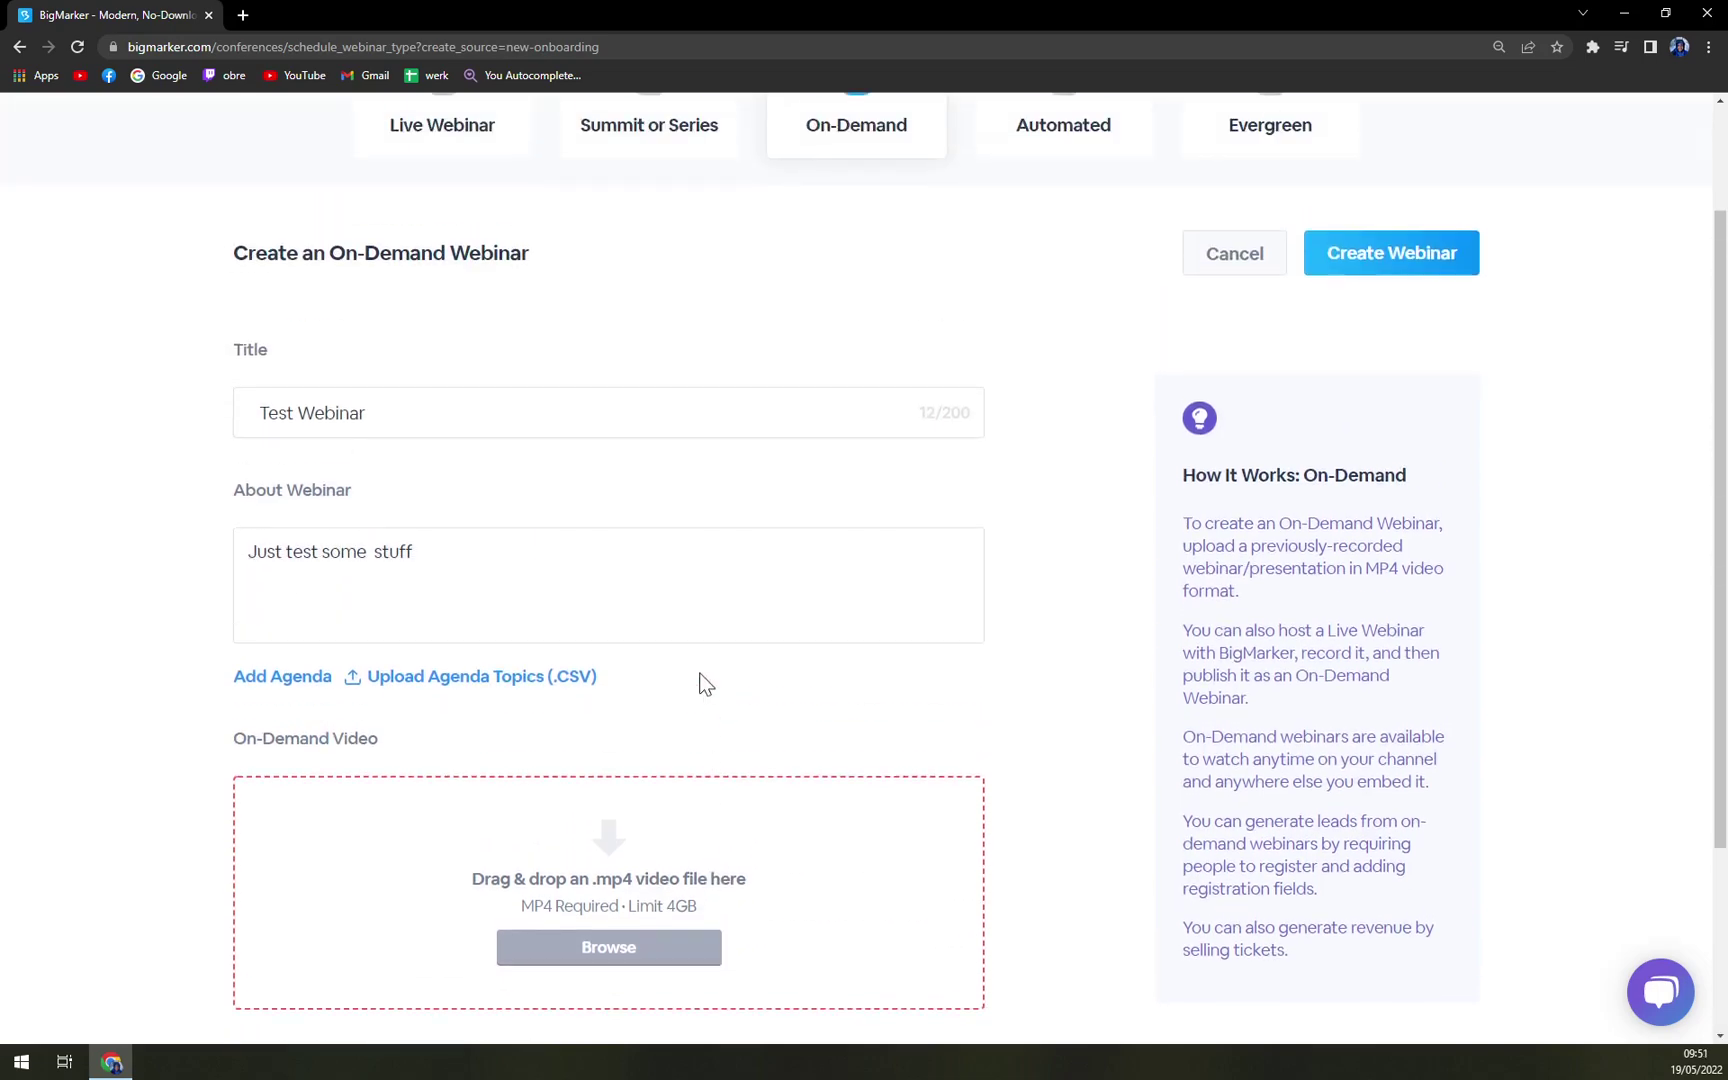
{"action": "scroll", "coordinate": [700, 685], "scroll_direction": "up", "scroll_amount": 1}
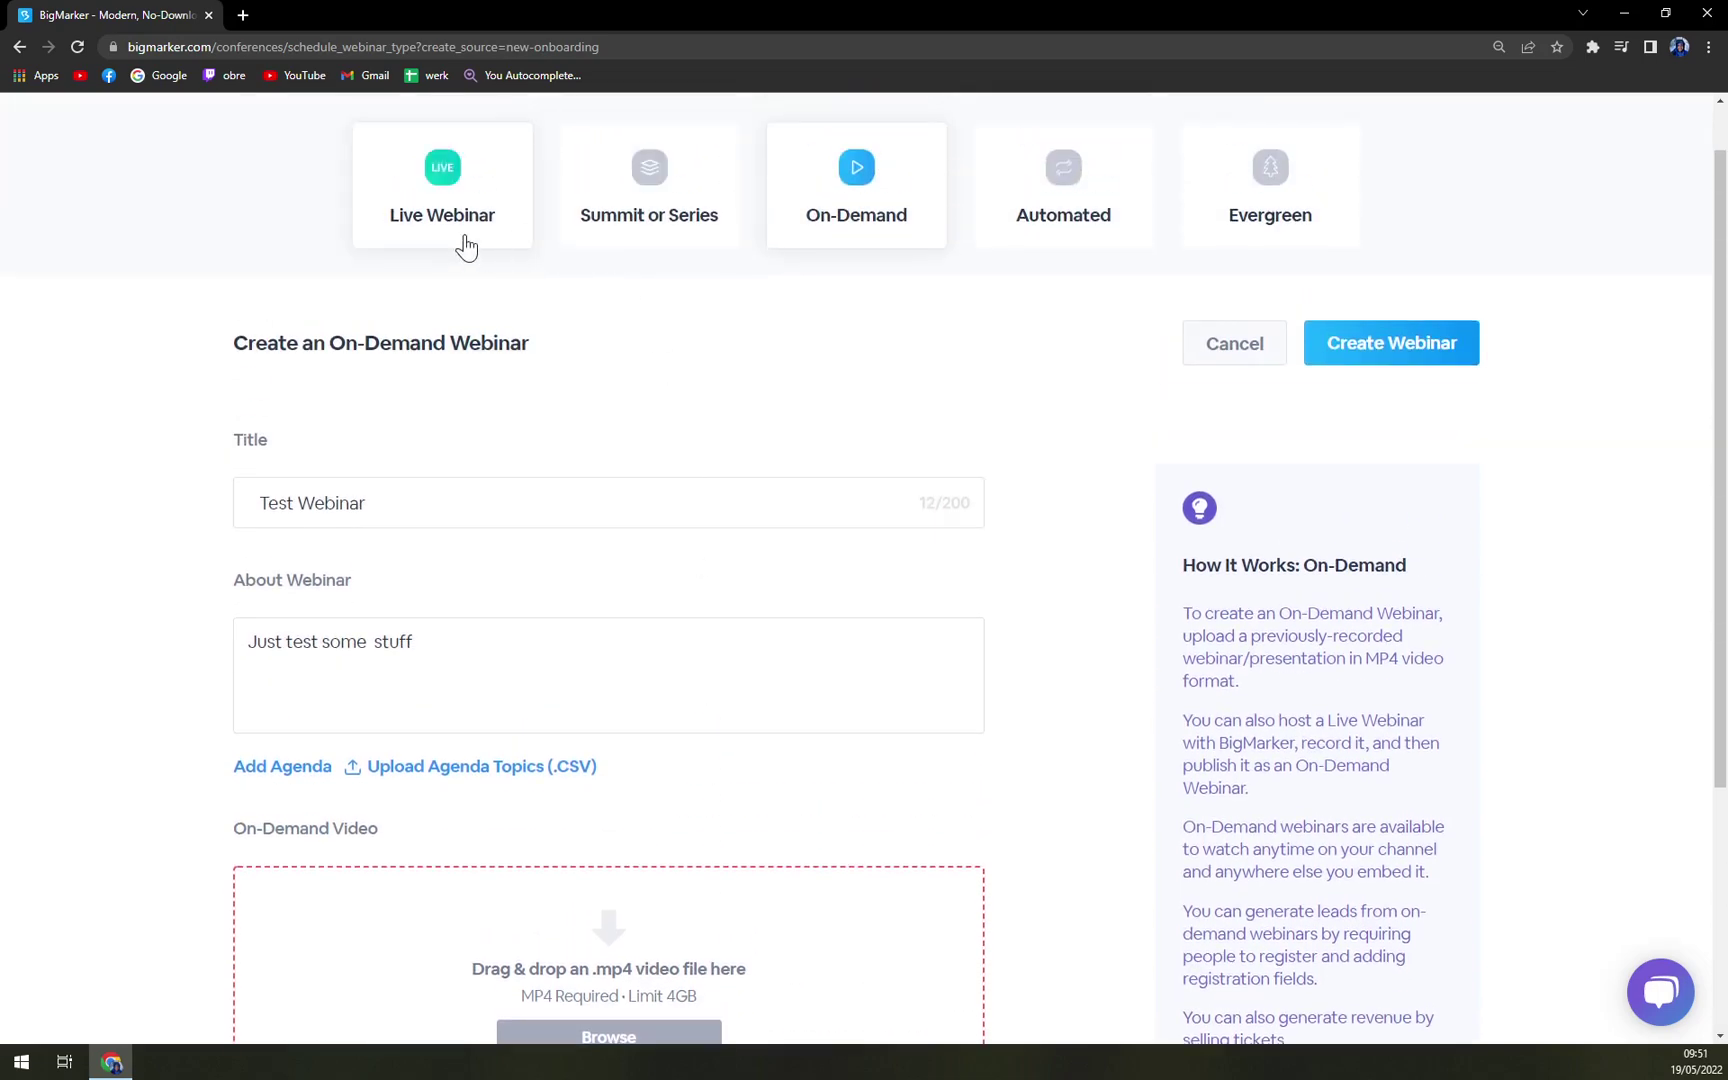
Switch to the Summit or Series tab, title it 'adsadsadas', and create the summit
{"action": "left_click", "coordinate": [466, 245]}
{"action": "scroll", "coordinate": [478, 432], "scroll_direction": "down", "scroll_amount": 5}
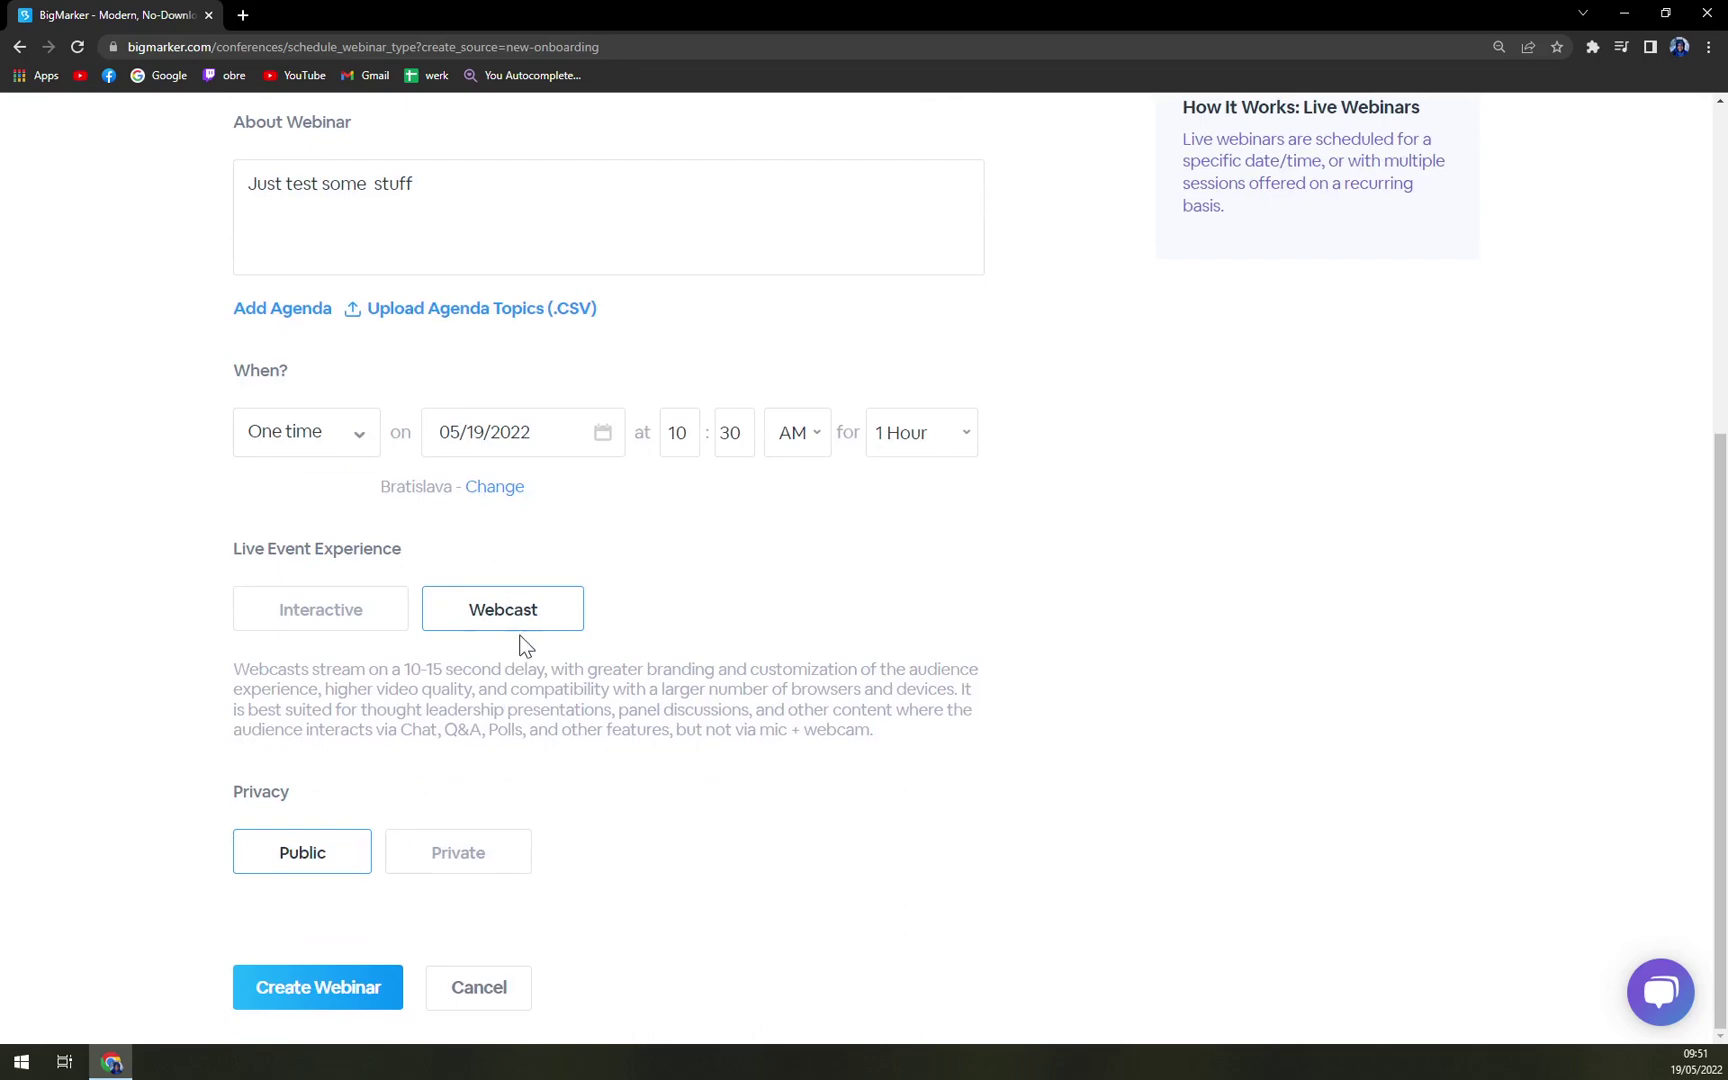
{"action": "scroll", "coordinate": [515, 670], "scroll_direction": "up", "scroll_amount": 3}
{"action": "scroll", "coordinate": [438, 553], "scroll_direction": "up", "scroll_amount": 1}
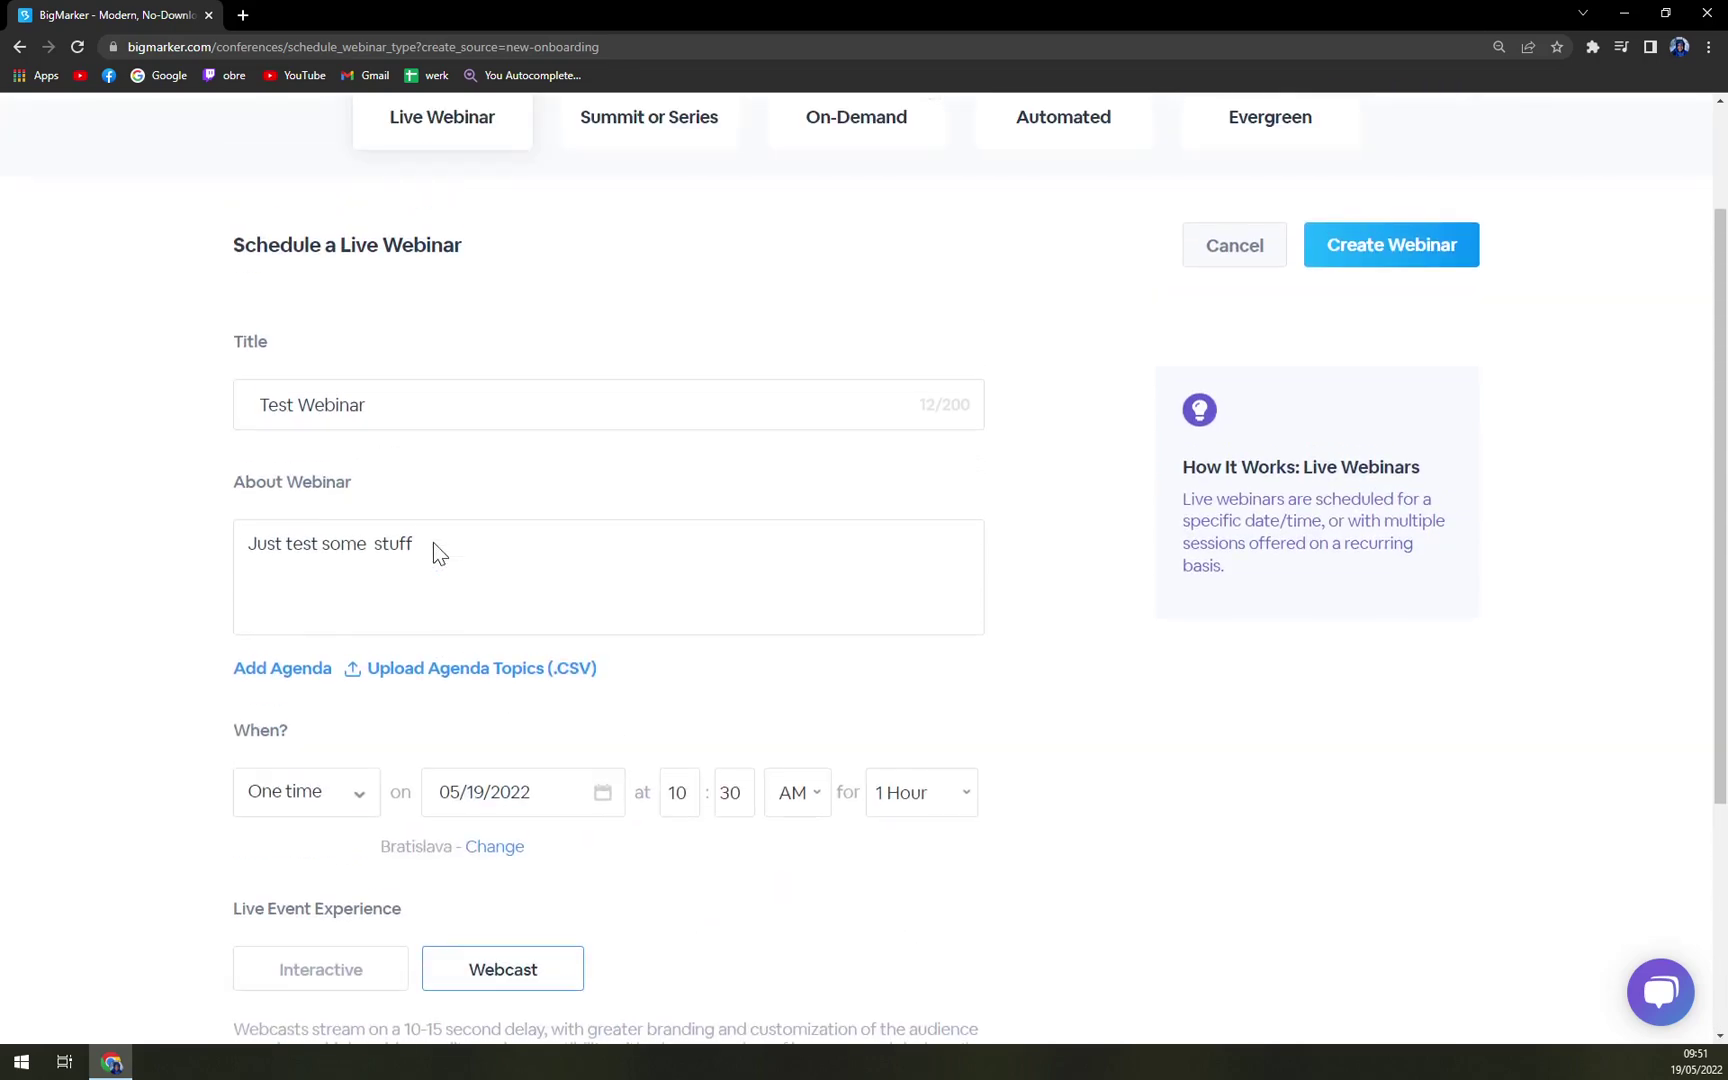
{"action": "left_click", "coordinate": [679, 120]}
{"action": "scroll", "coordinate": [679, 400], "scroll_direction": "down", "scroll_amount": 6}
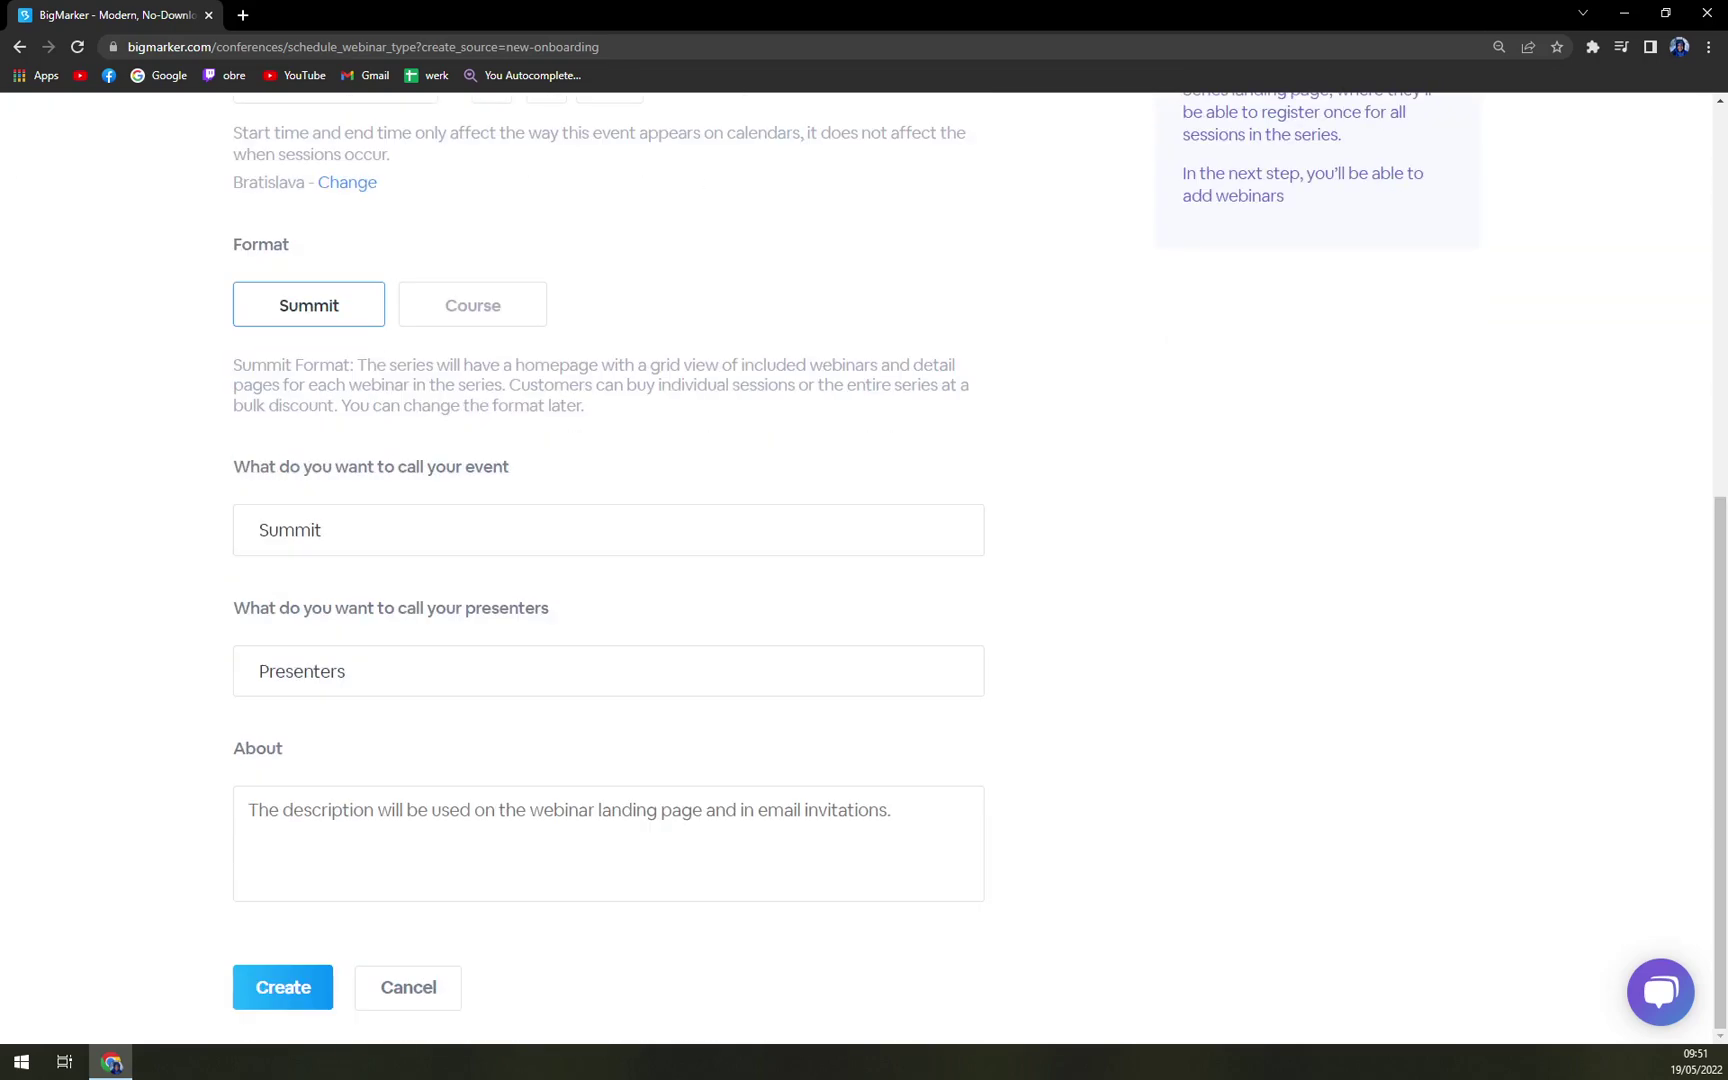
{"action": "scroll", "coordinate": [864, 560], "scroll_direction": "up", "scroll_amount": 6}
{"action": "scroll", "coordinate": [659, 552], "scroll_direction": "up", "scroll_amount": 2}
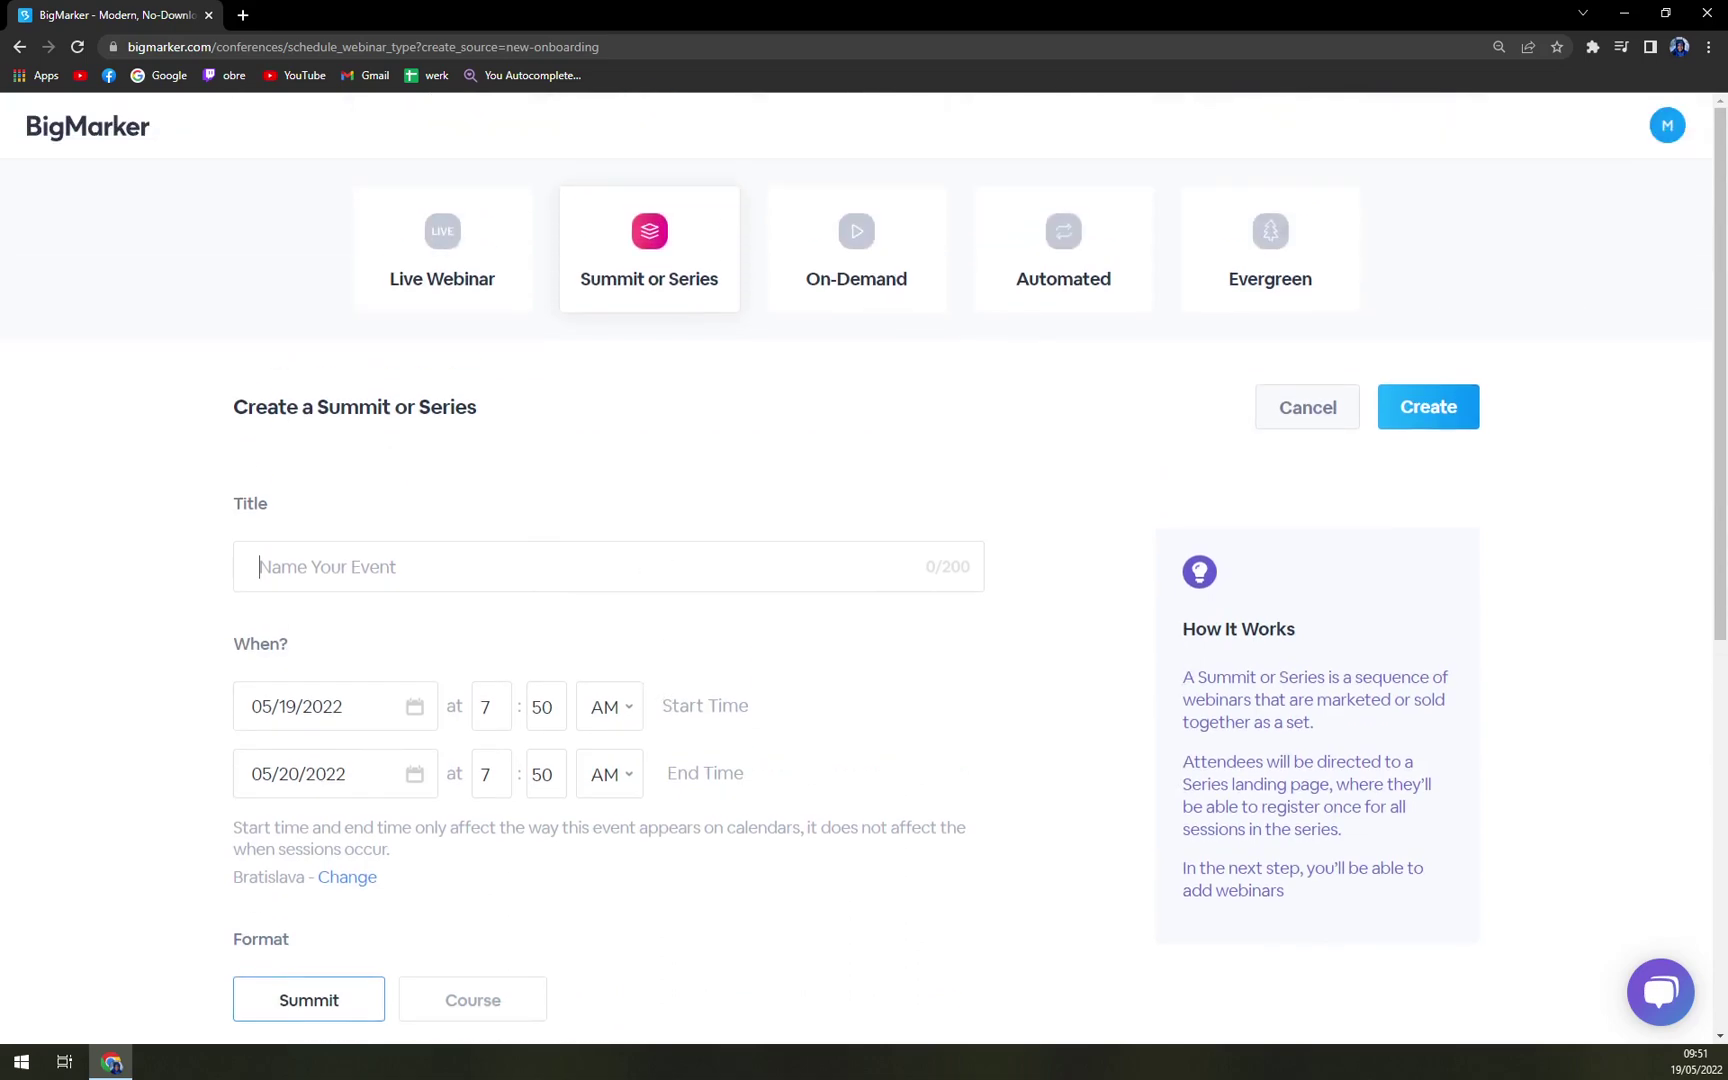
{"action": "type", "text": "adsadsadas"}
{"action": "scroll", "coordinate": [552, 630], "scroll_direction": "down", "scroll_amount": 8}
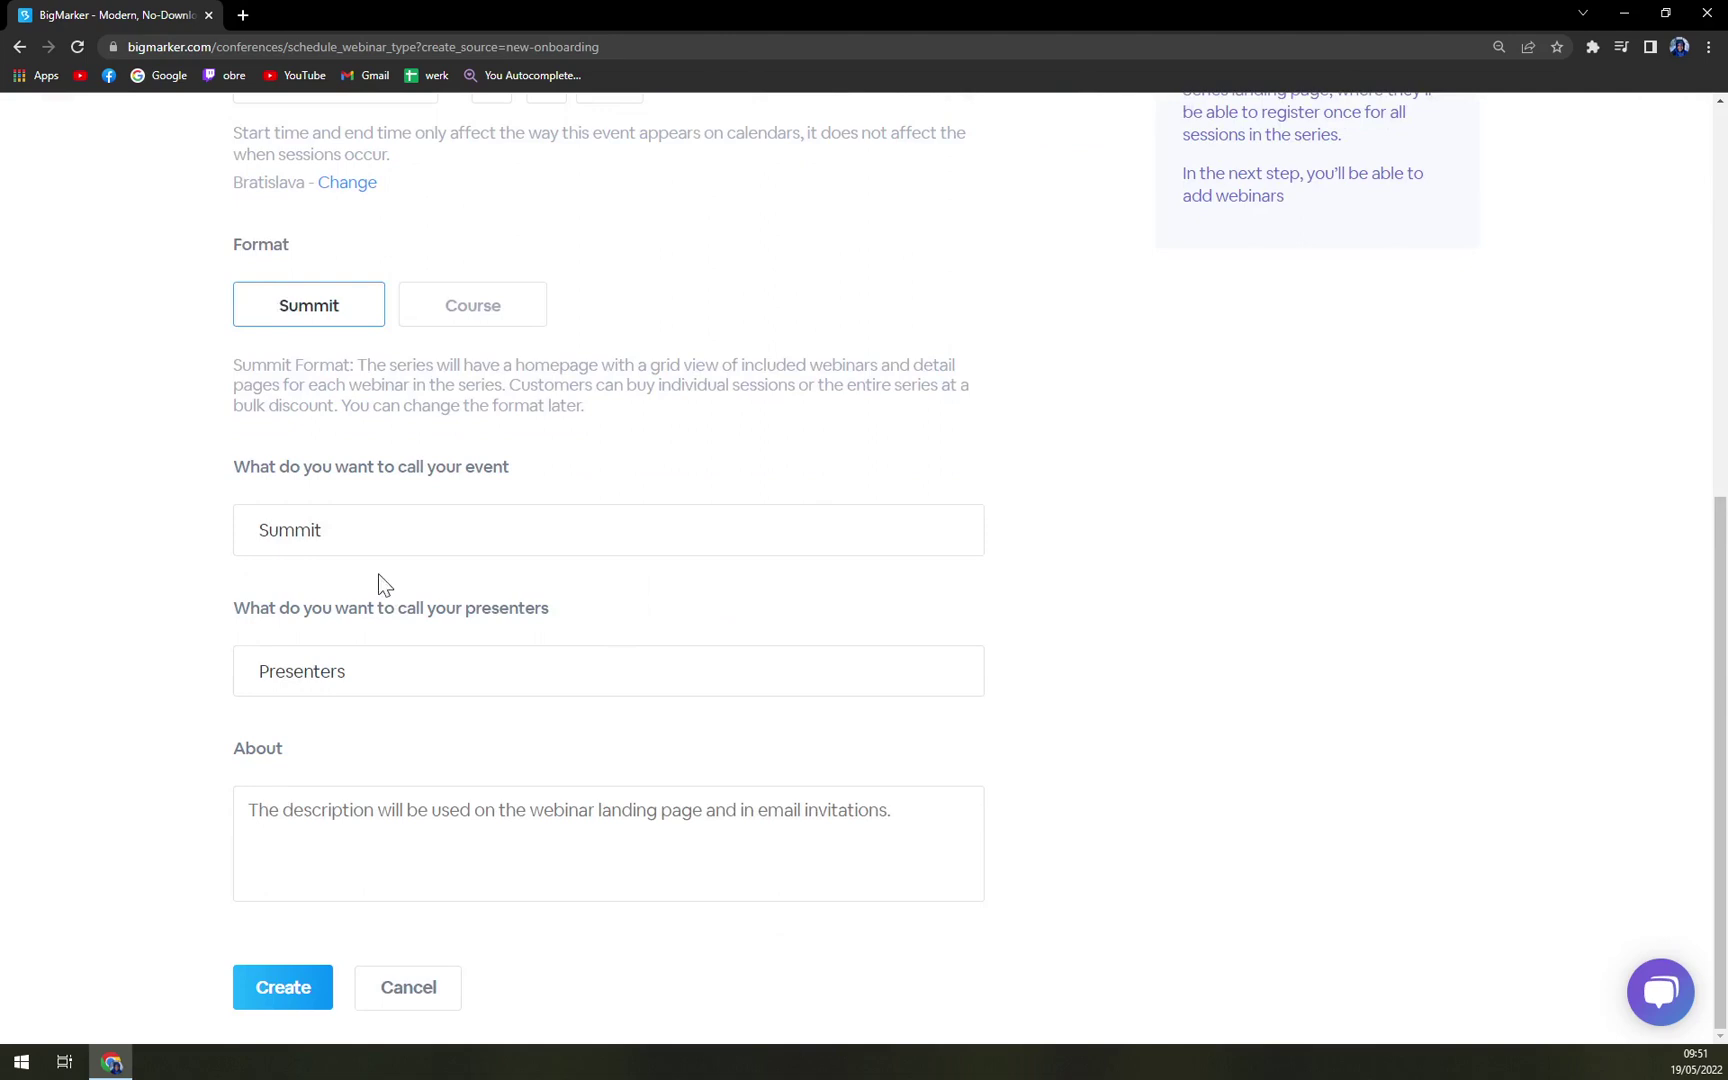
{"action": "left_click", "coordinate": [300, 1000]}
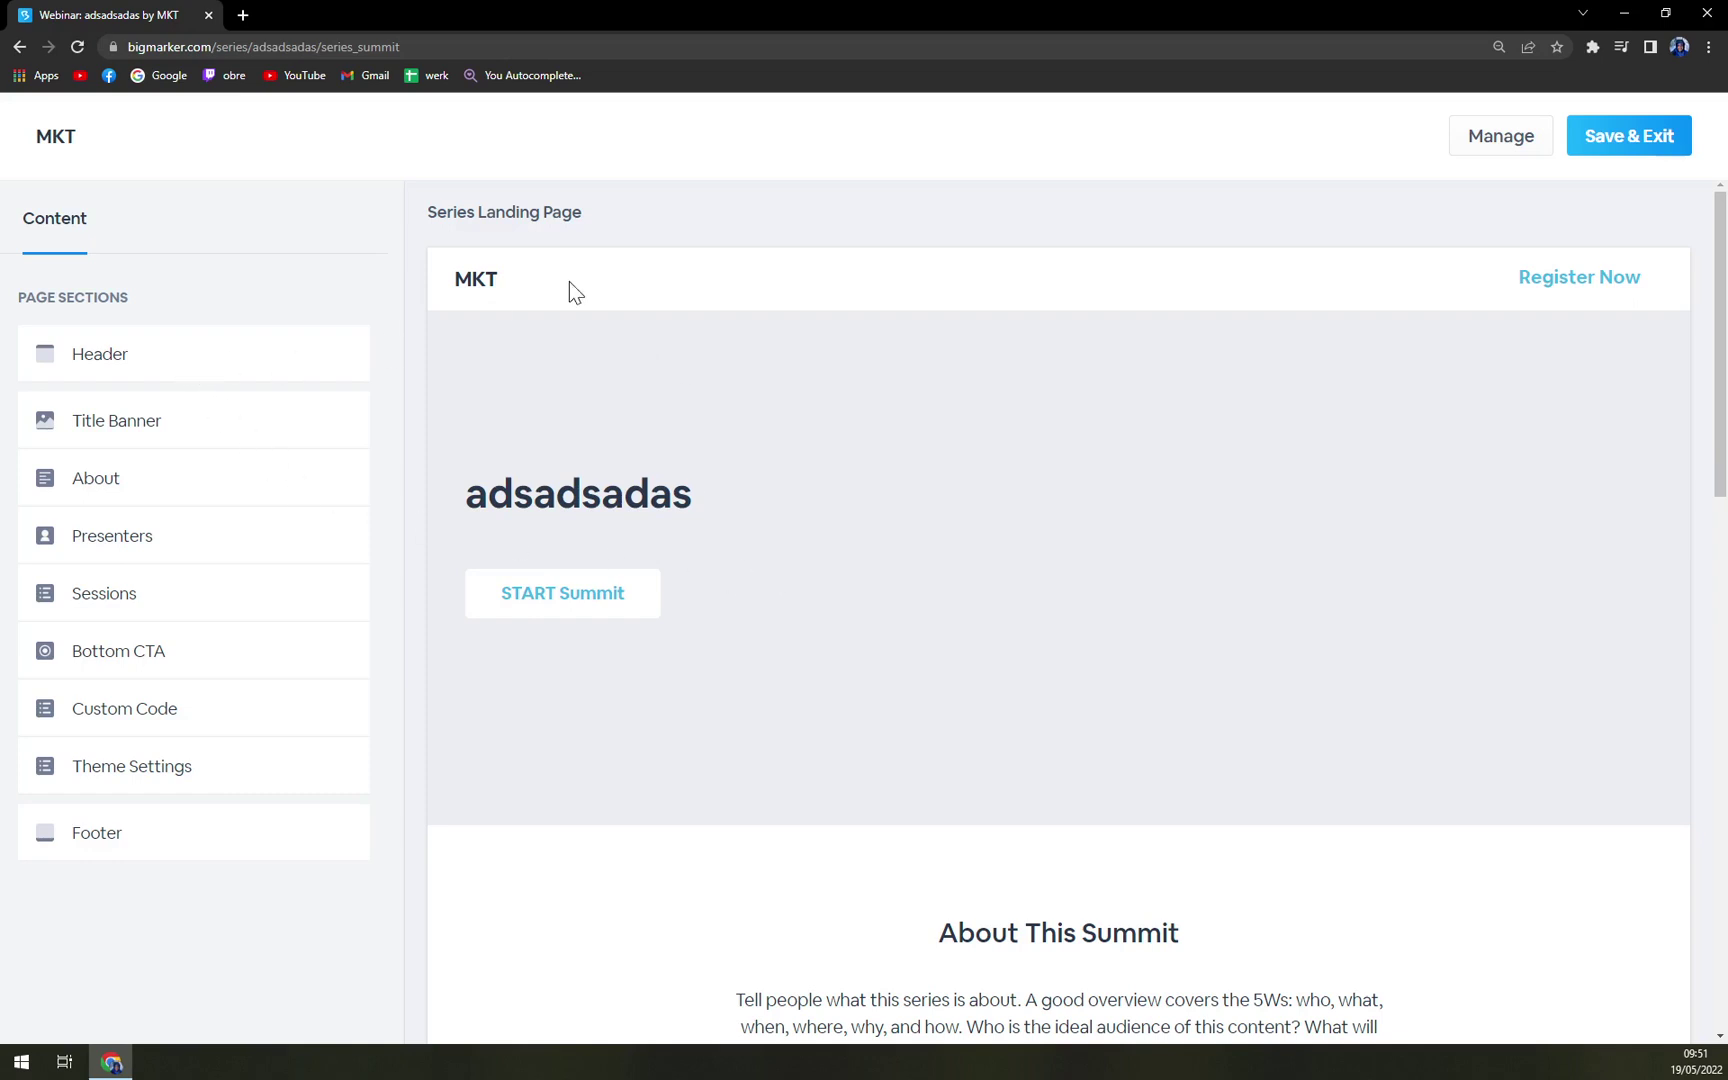
Set IMG_1726 as the header logo image, then Save & Exit the landing page
{"action": "left_click", "coordinate": [168, 366]}
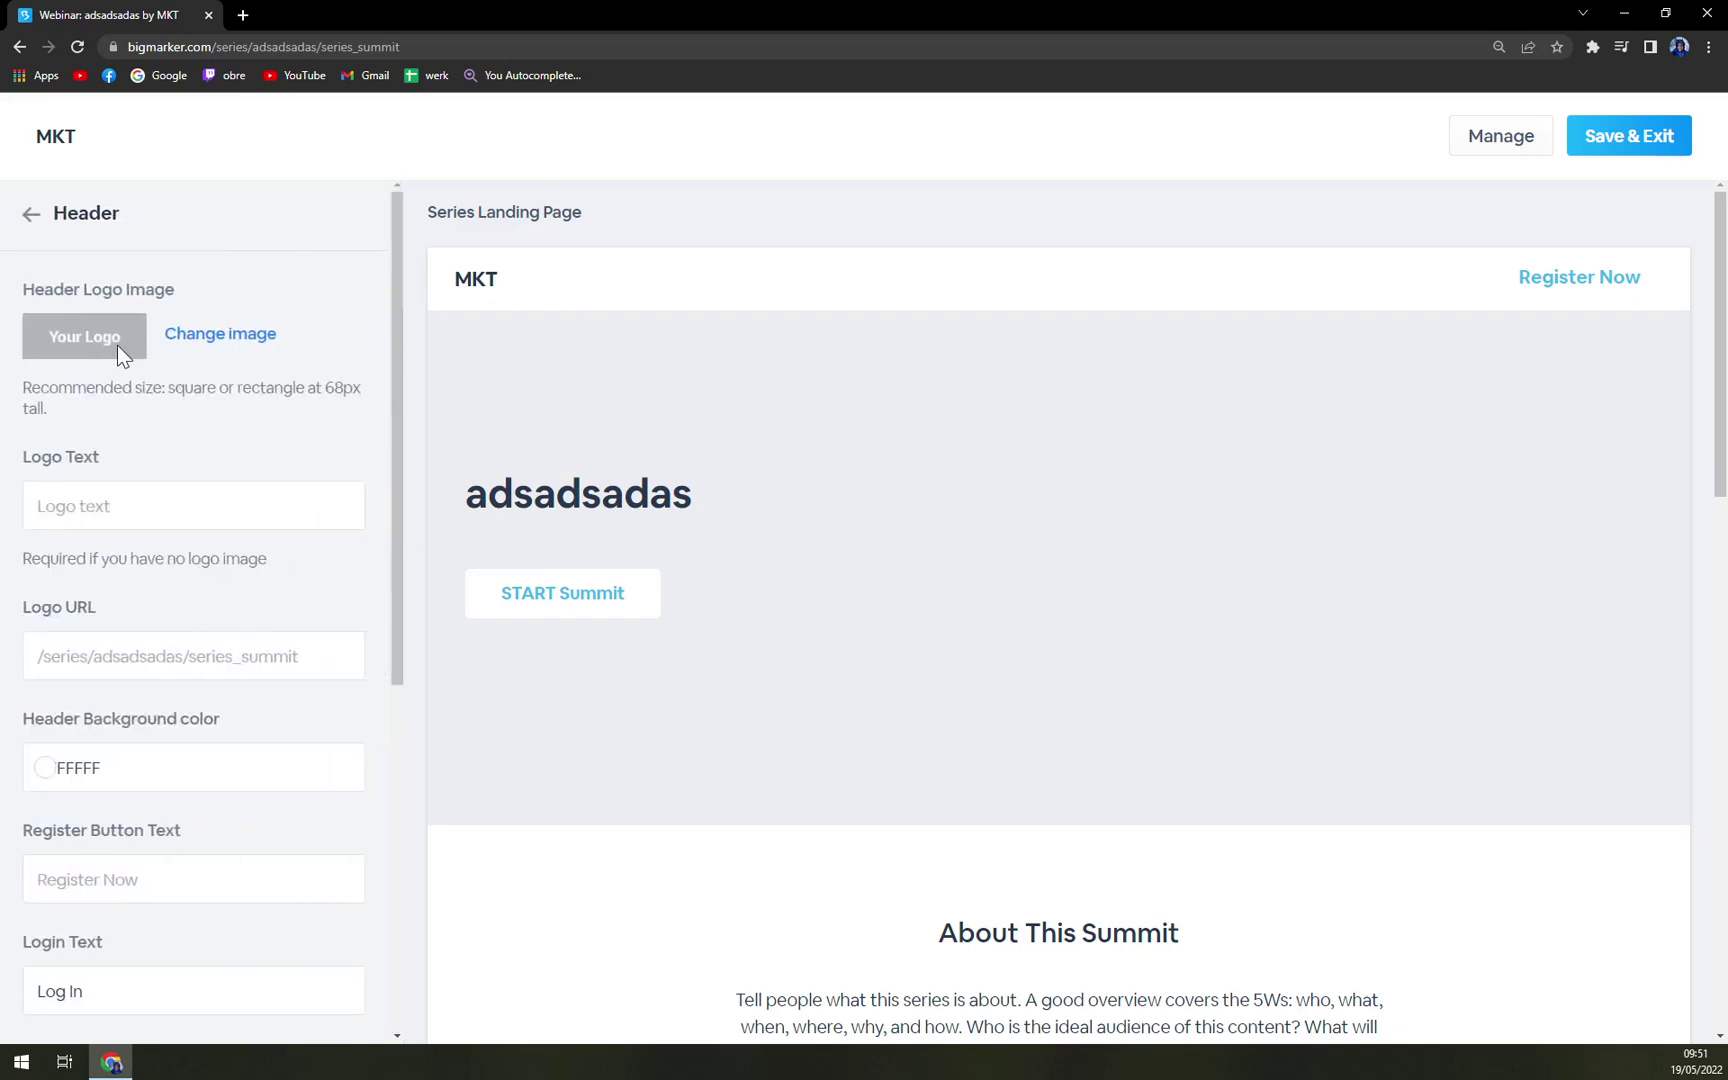
{"action": "left_click", "coordinate": [230, 343]}
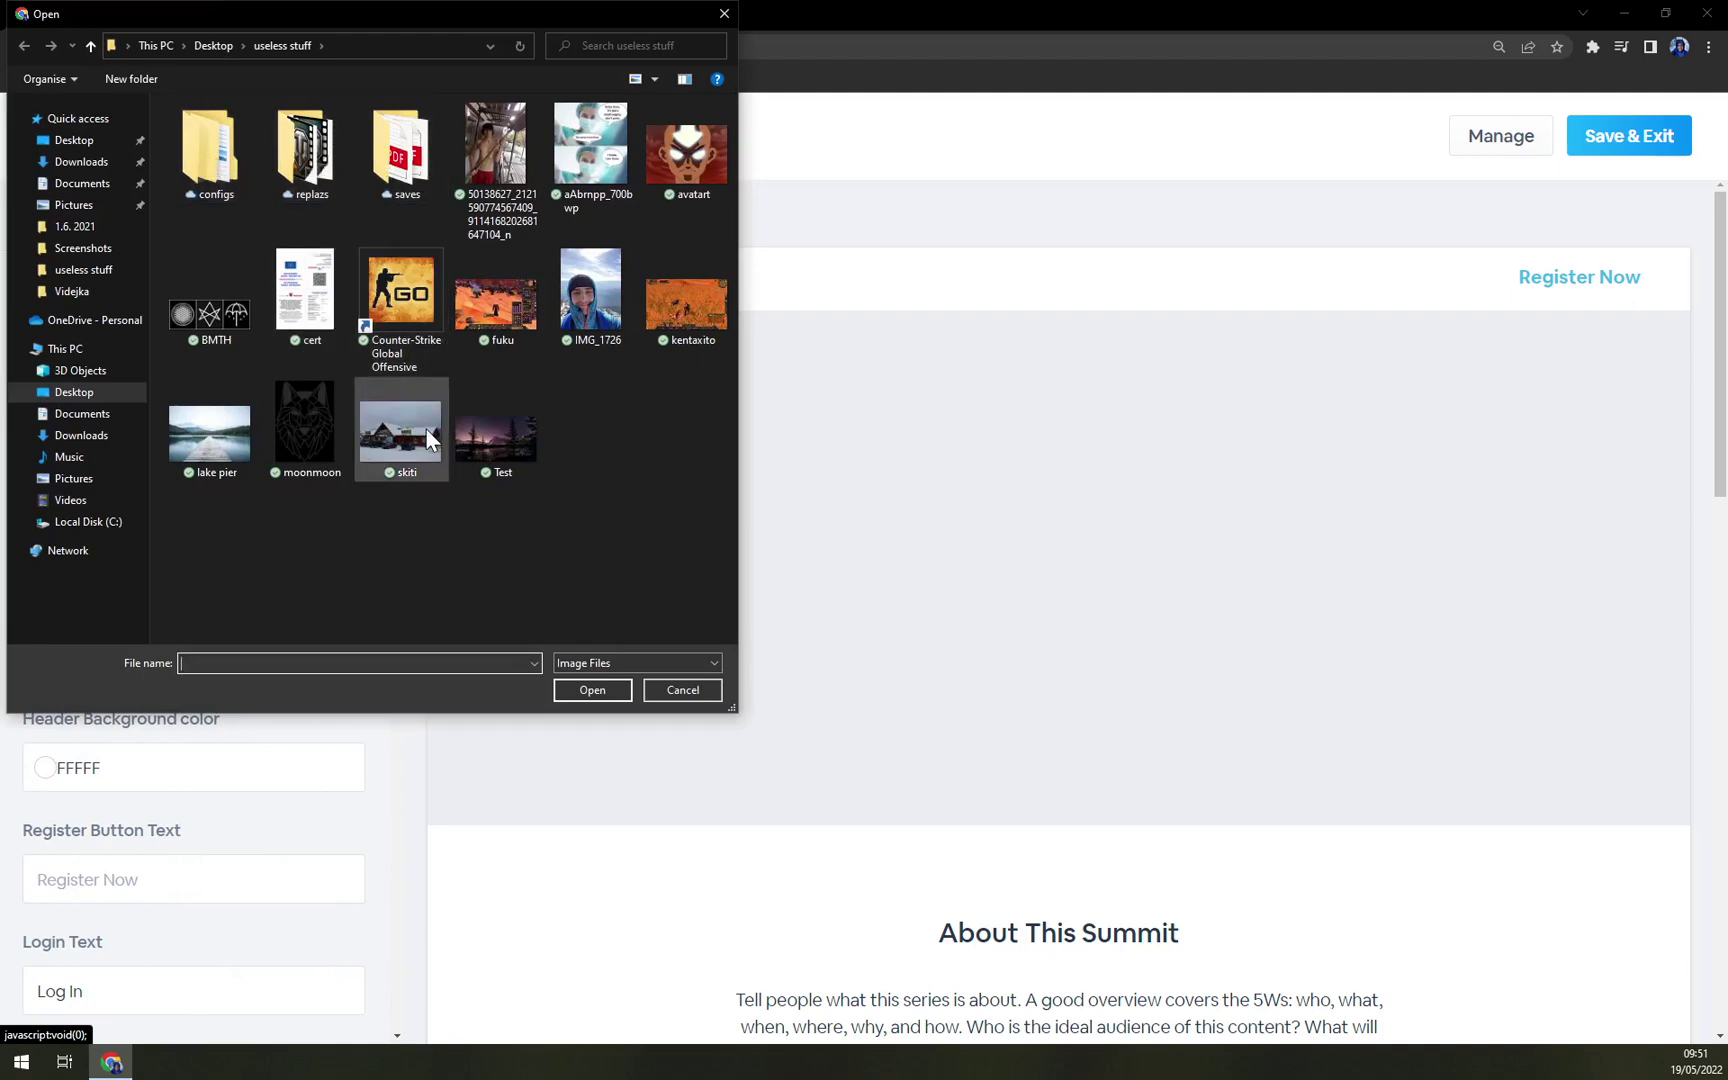
{"action": "double_click", "coordinate": [590, 292]}
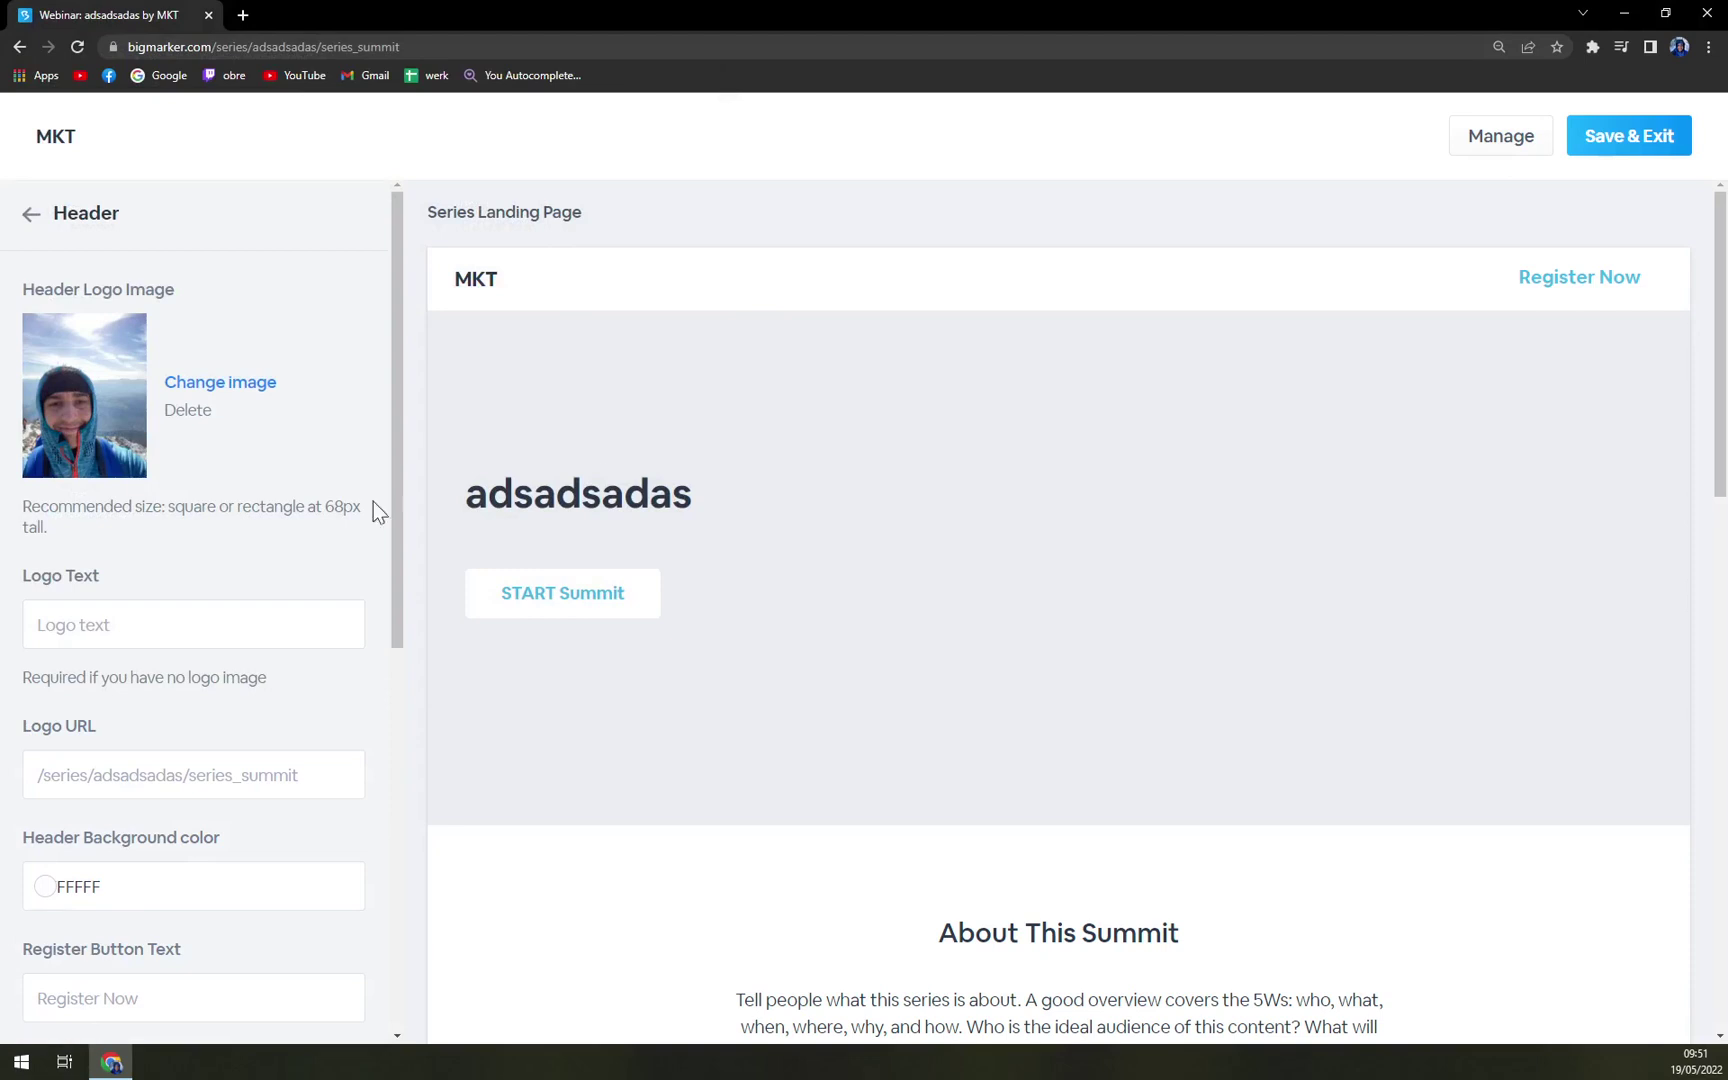
{"action": "scroll", "coordinate": [263, 490], "scroll_direction": "down", "scroll_amount": 7}
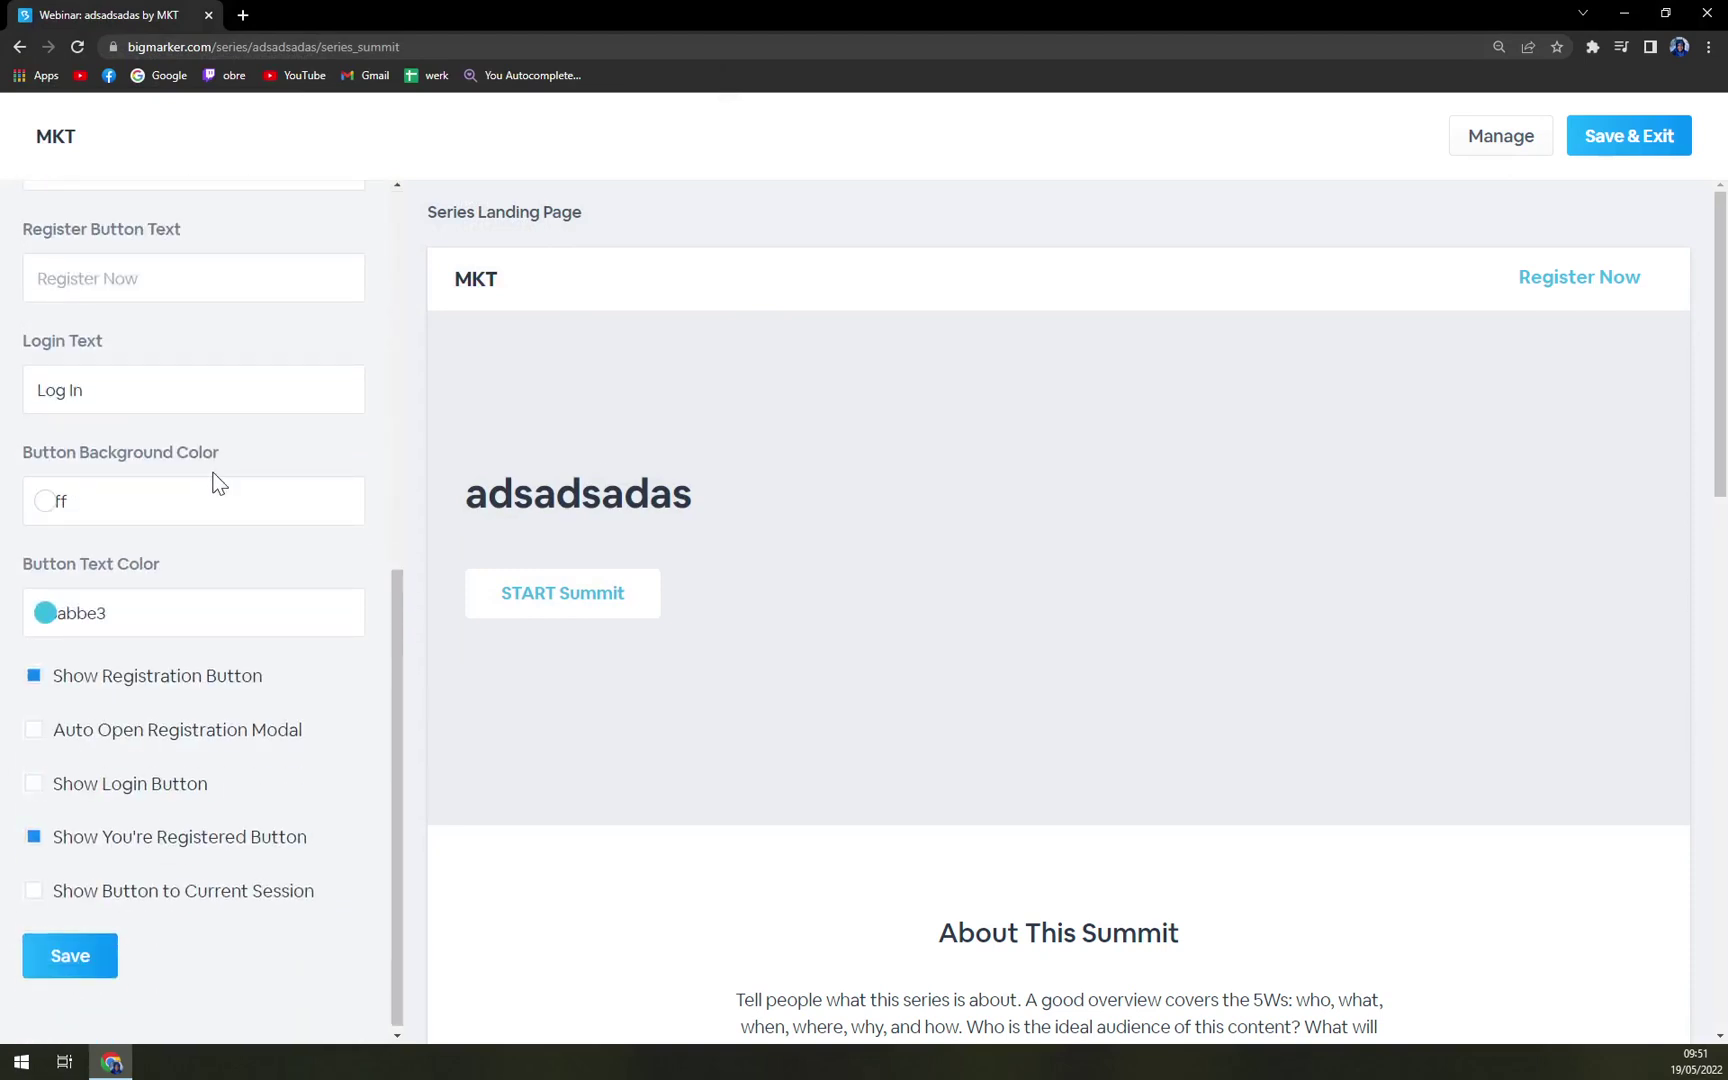
{"action": "scroll", "coordinate": [212, 482], "scroll_direction": "up", "scroll_amount": 7}
{"action": "scroll", "coordinate": [212, 482], "scroll_direction": "down", "scroll_amount": 2}
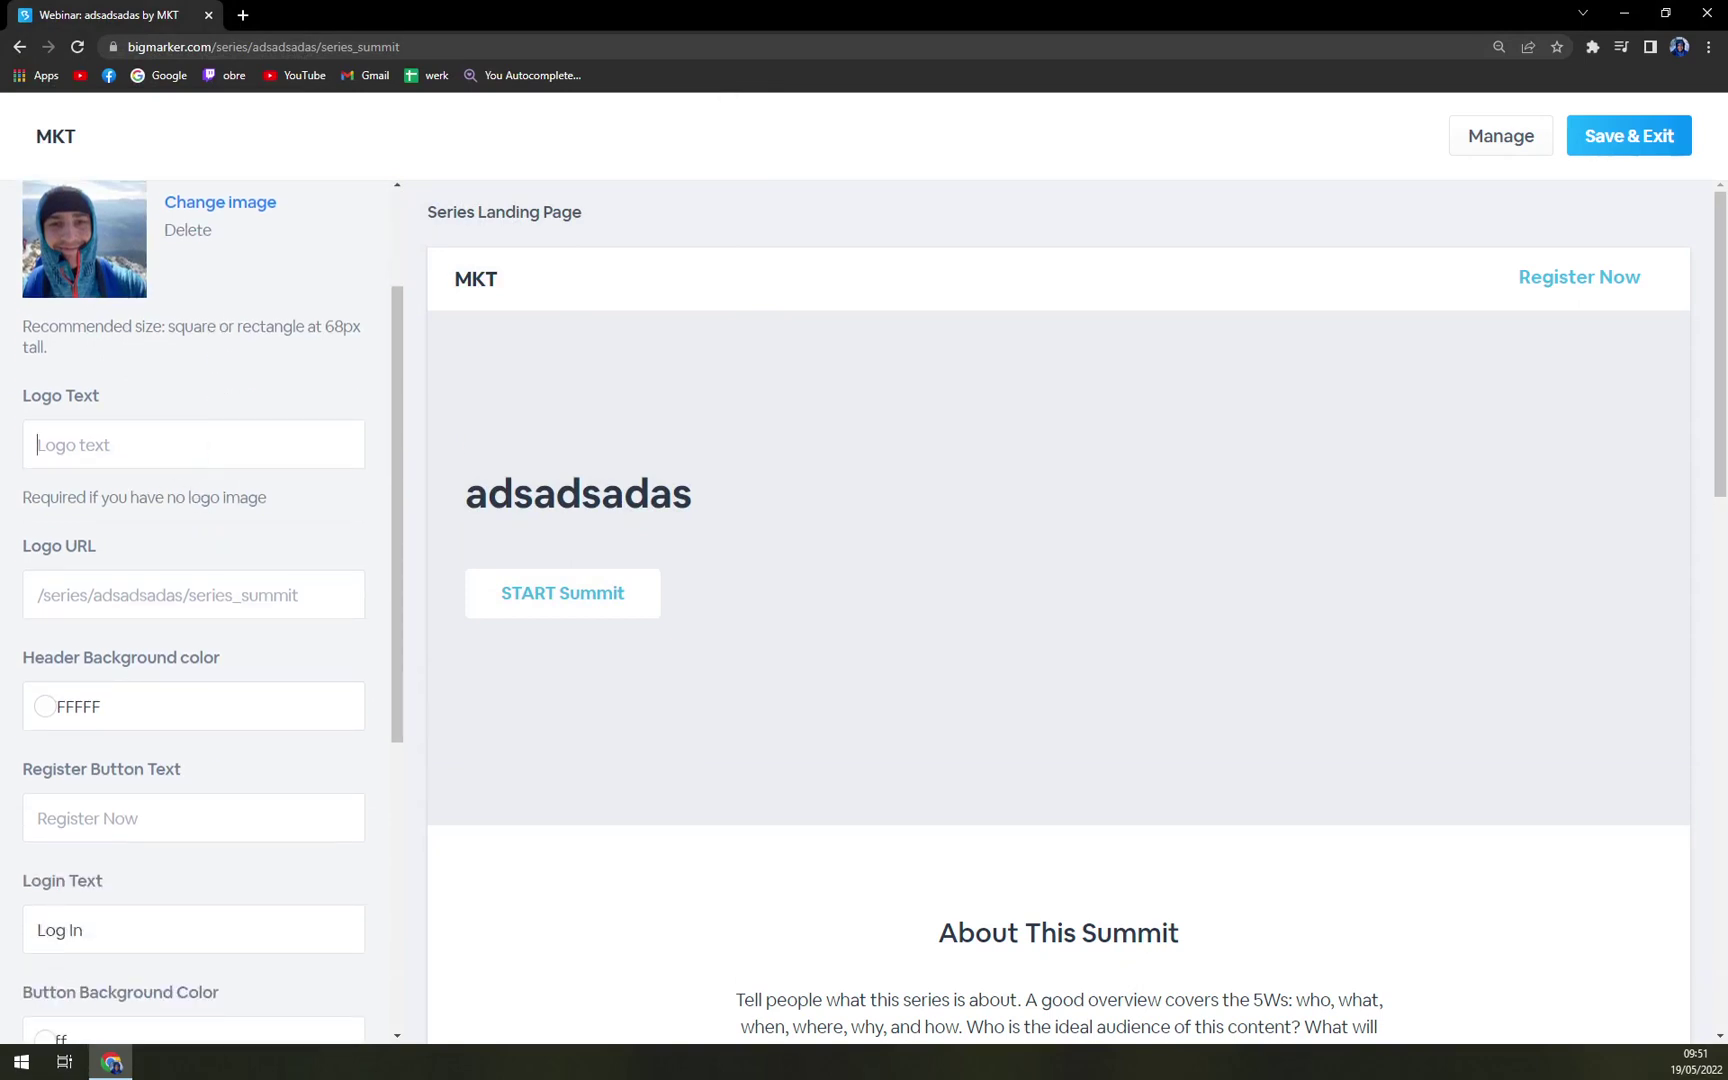
{"action": "scroll", "coordinate": [224, 567], "scroll_direction": "down", "scroll_amount": 2}
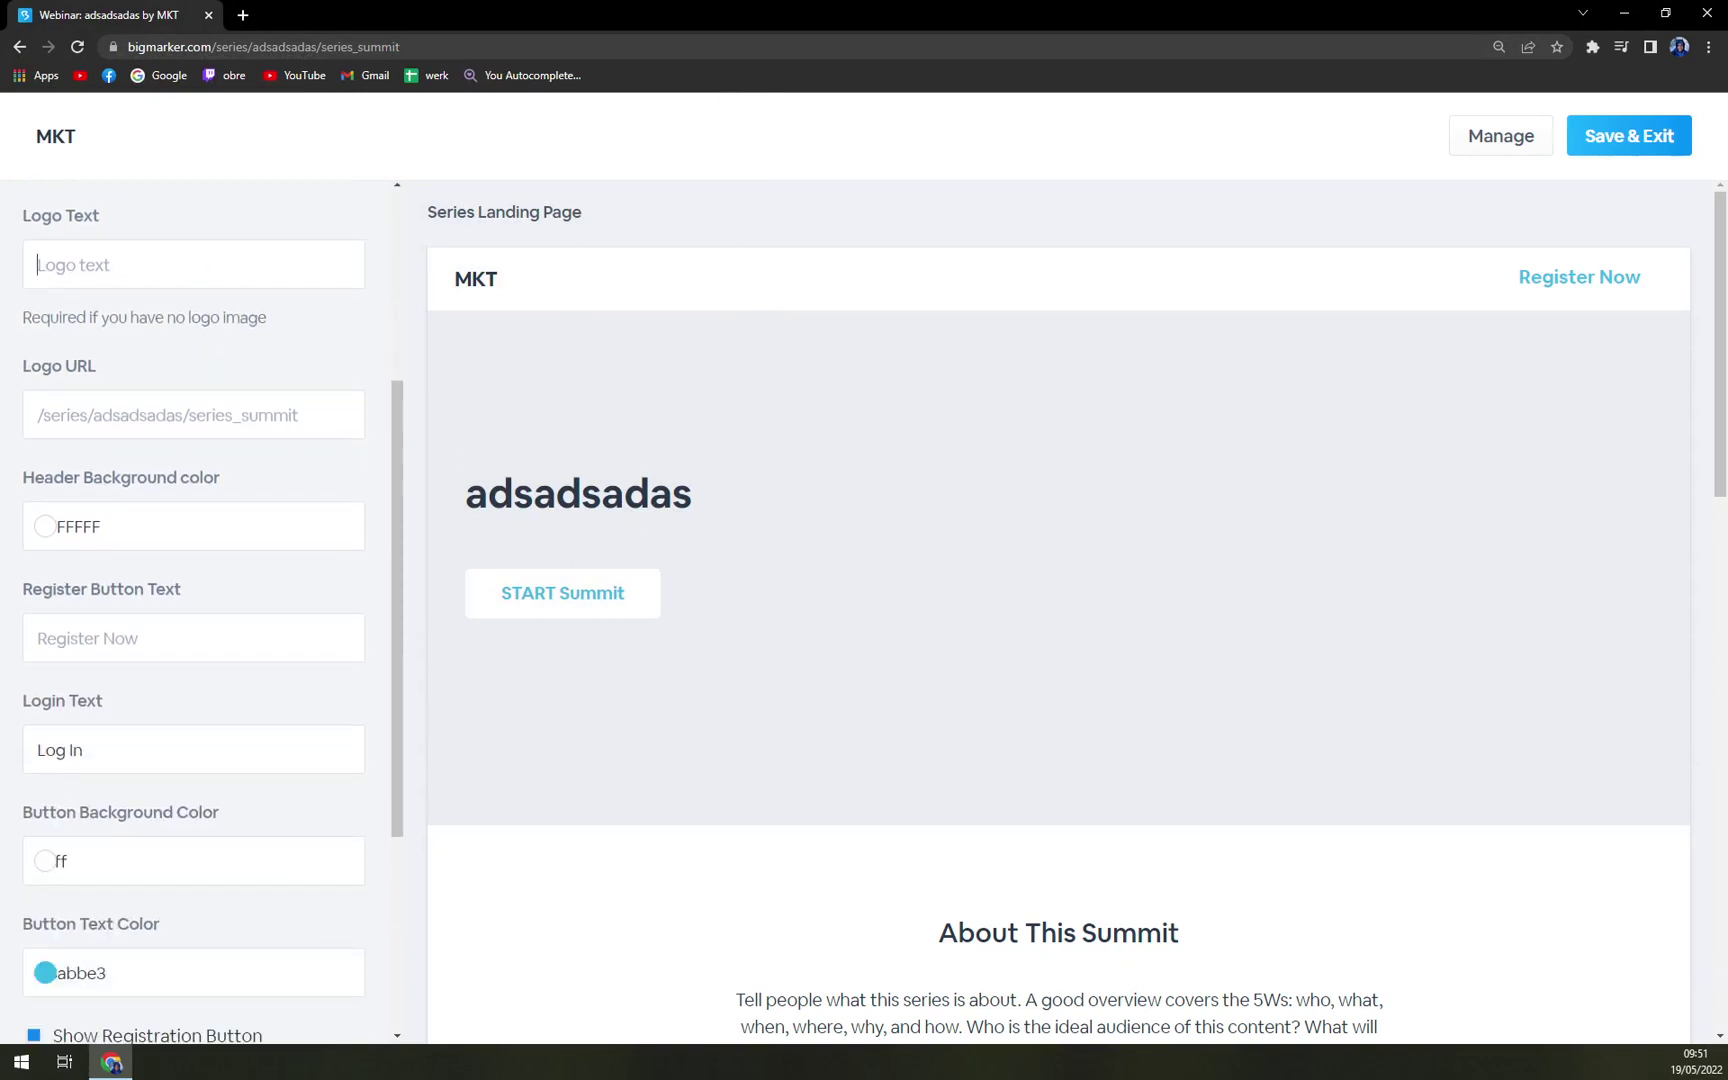
{"action": "scroll", "coordinate": [208, 567], "scroll_direction": "down", "scroll_amount": 4}
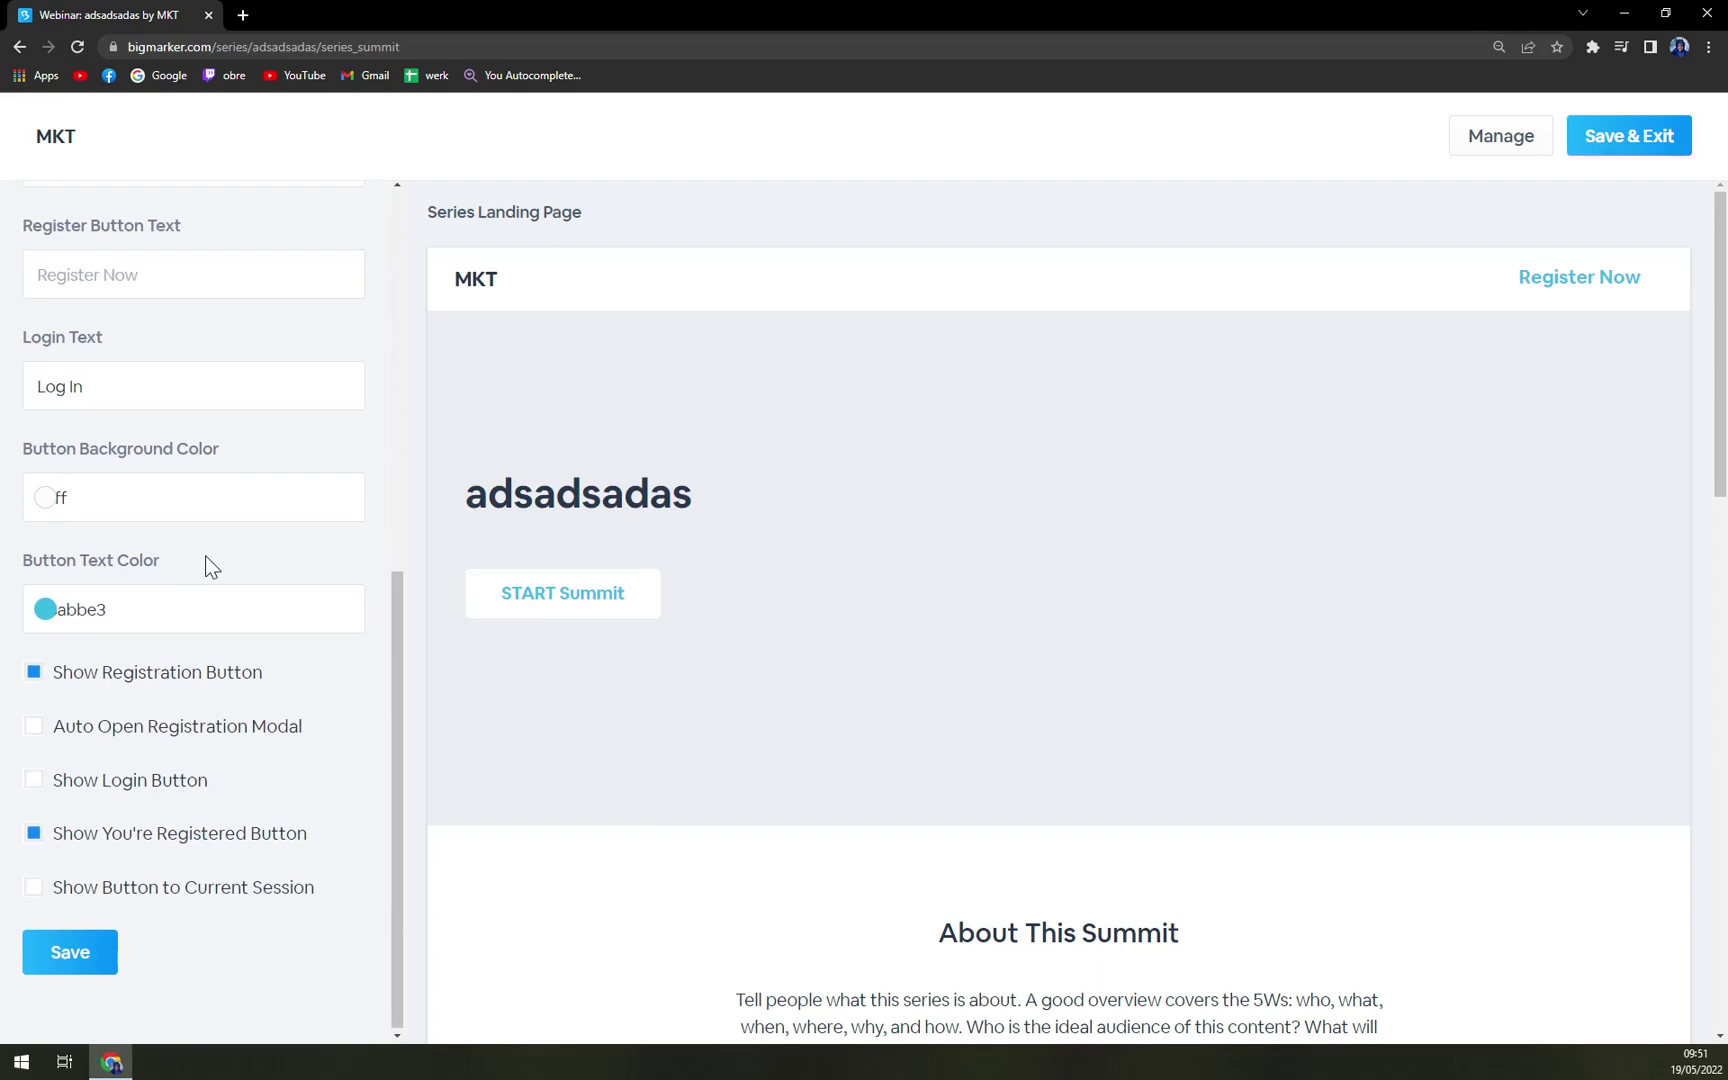
{"action": "left_click", "coordinate": [1612, 145]}
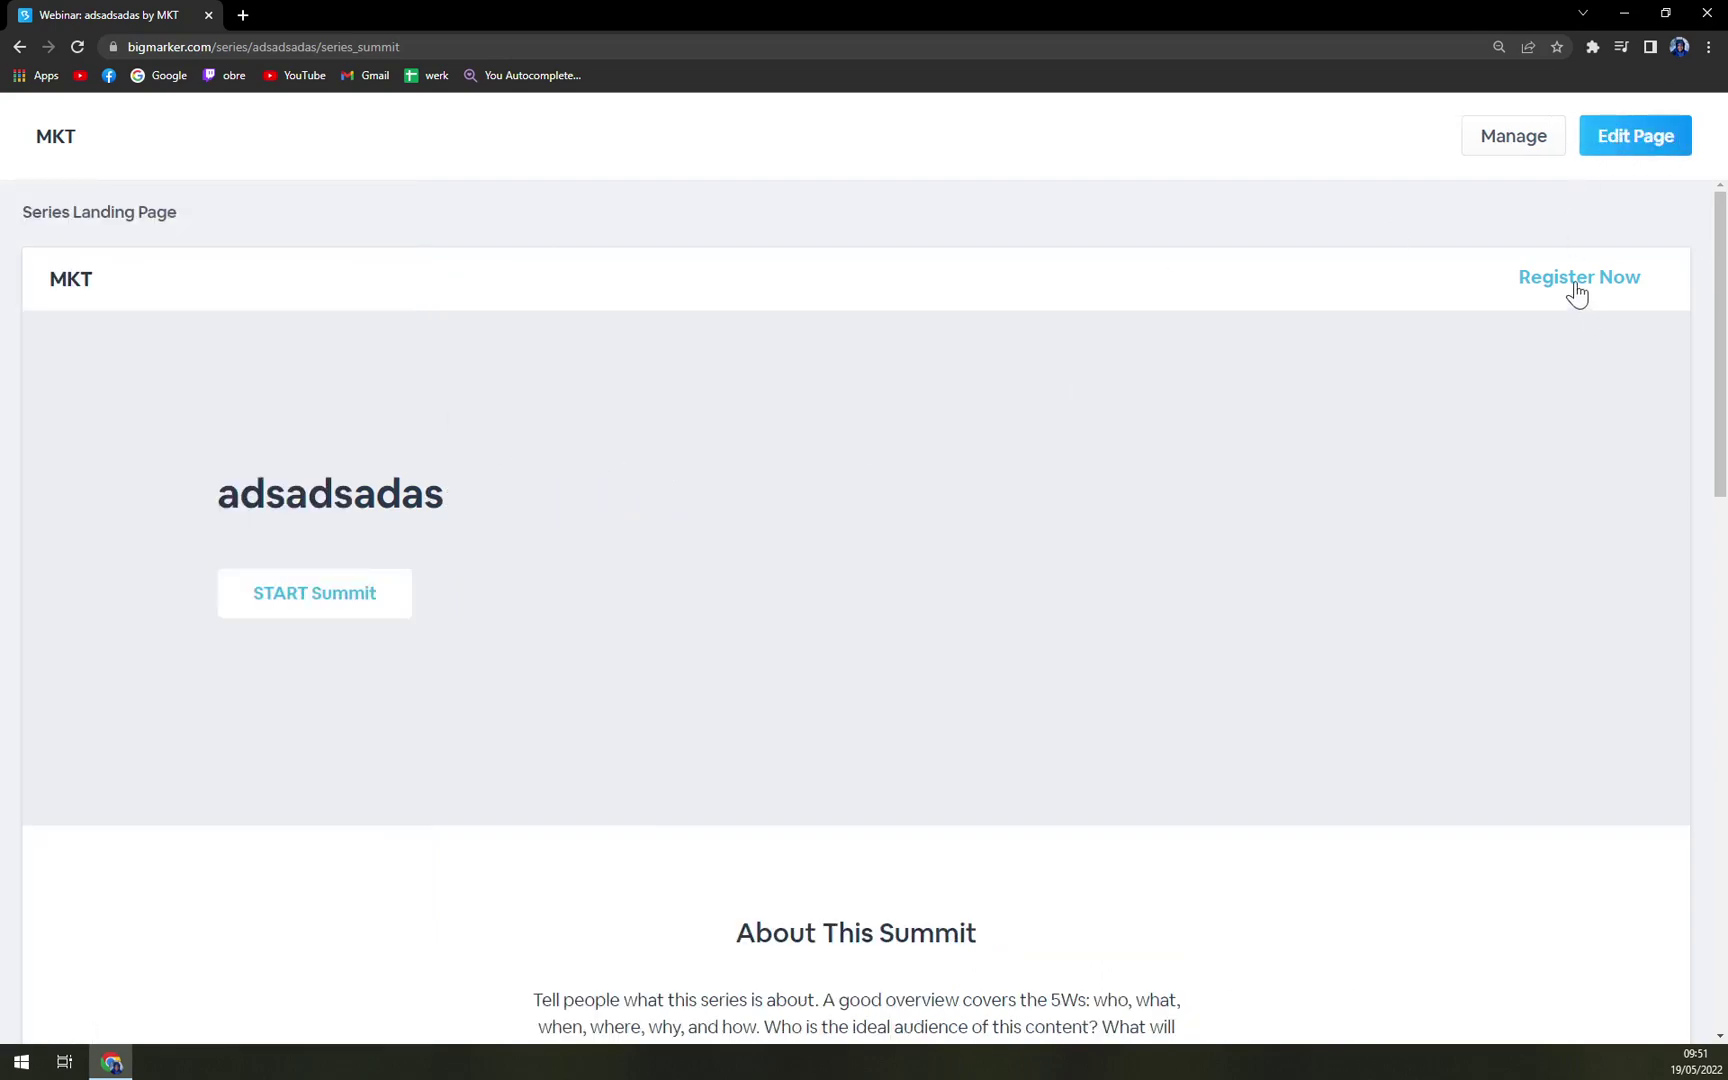
Reopen the page editor and change the Title Banner's series title to 'Test'
{"action": "scroll", "coordinate": [811, 690], "scroll_direction": "down", "scroll_amount": 15}
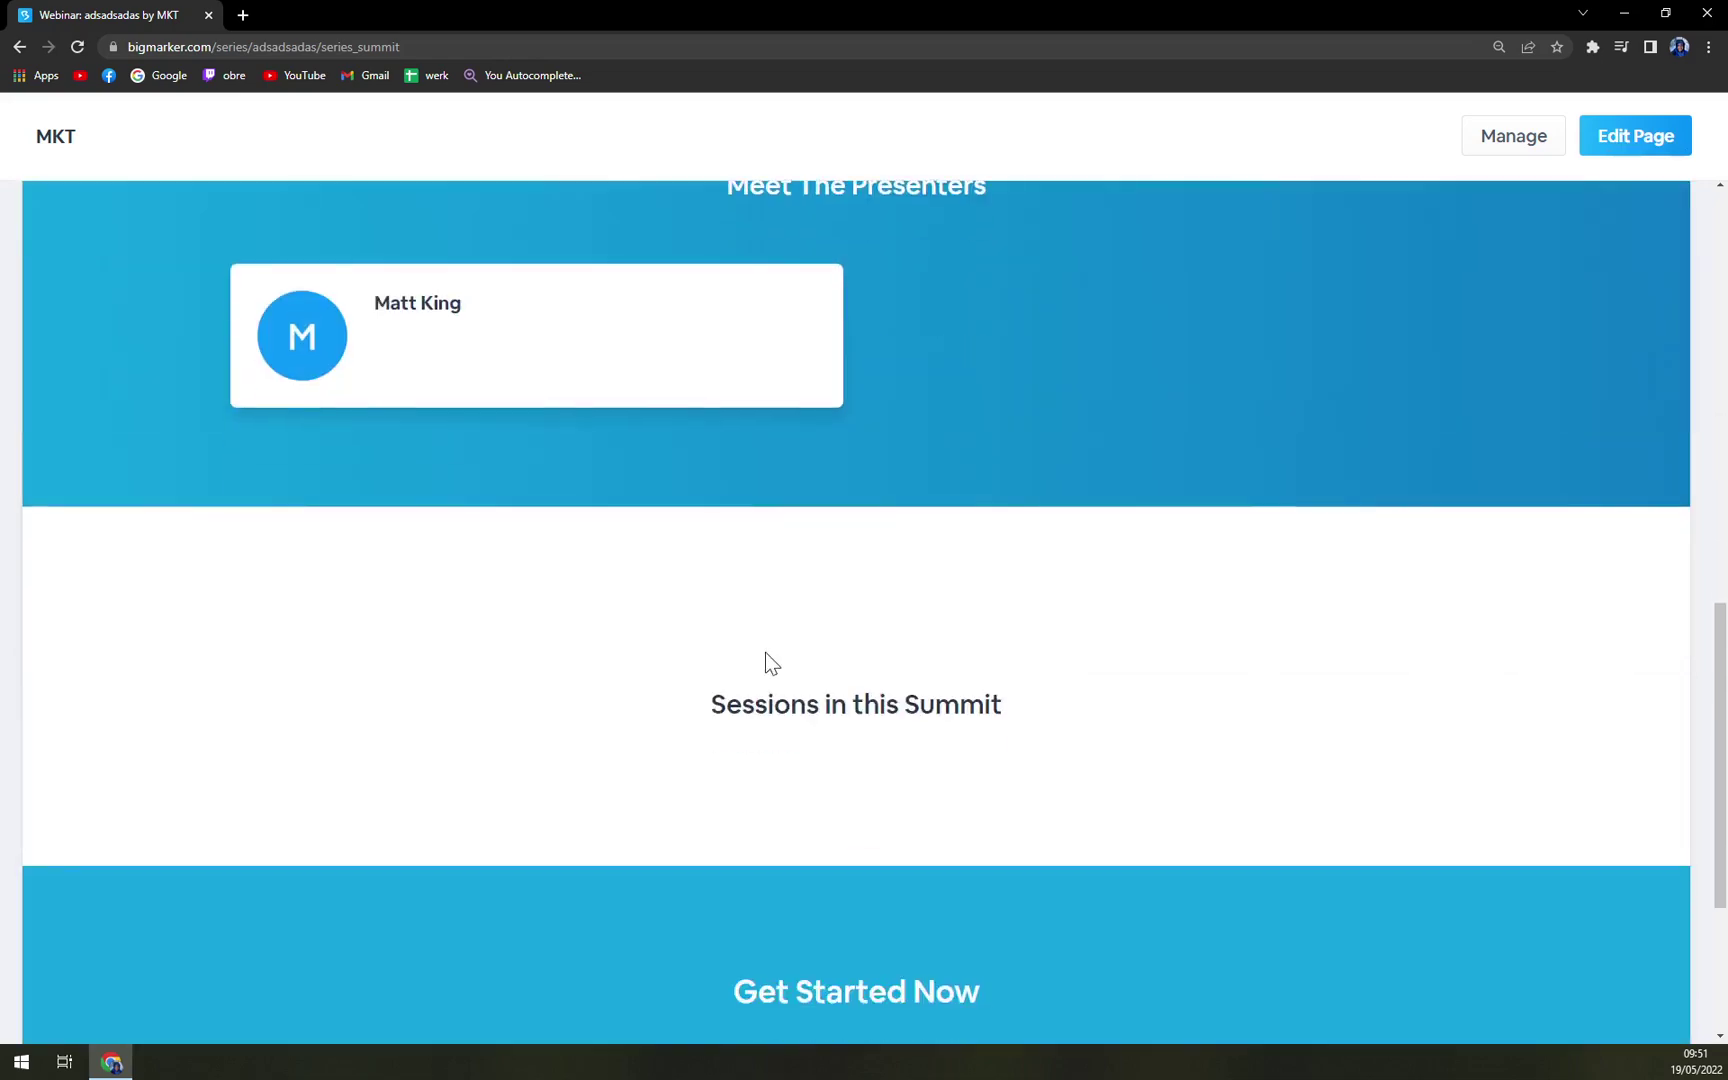
{"action": "scroll", "coordinate": [1000, 810], "scroll_direction": "up", "scroll_amount": 15}
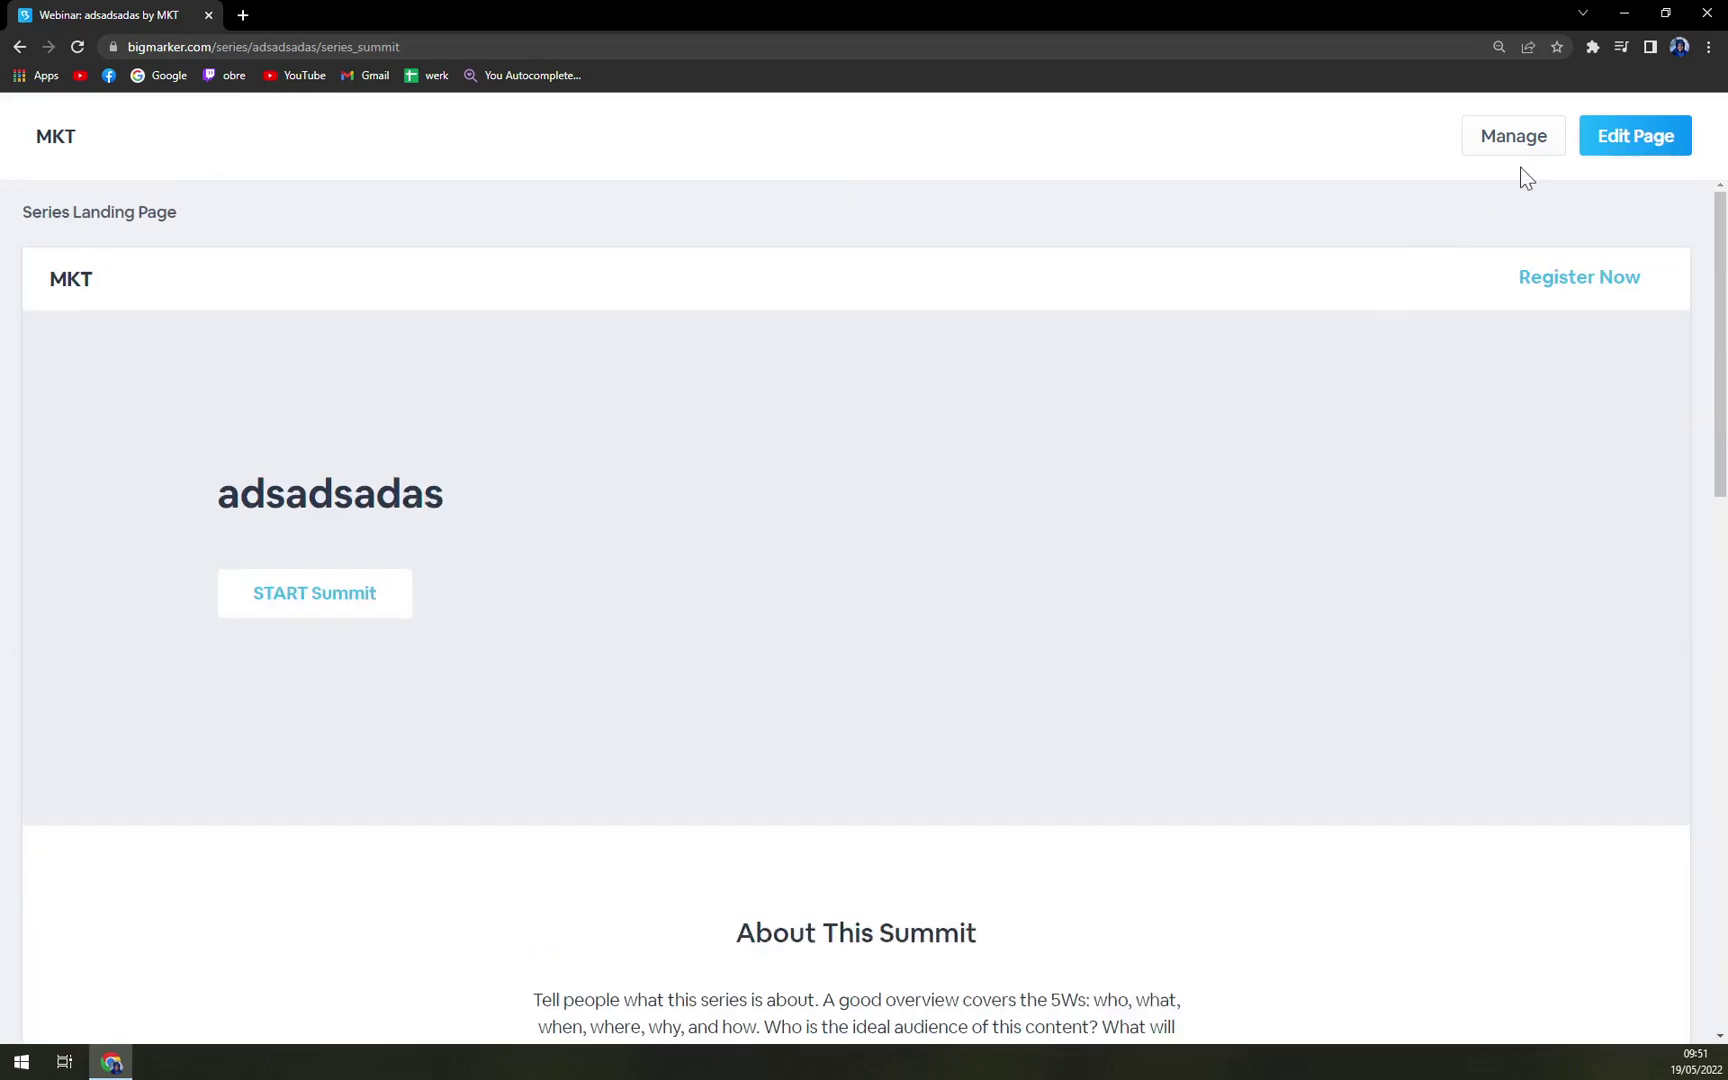
{"action": "left_click", "coordinate": [1622, 140]}
{"action": "left_click", "coordinate": [118, 420]}
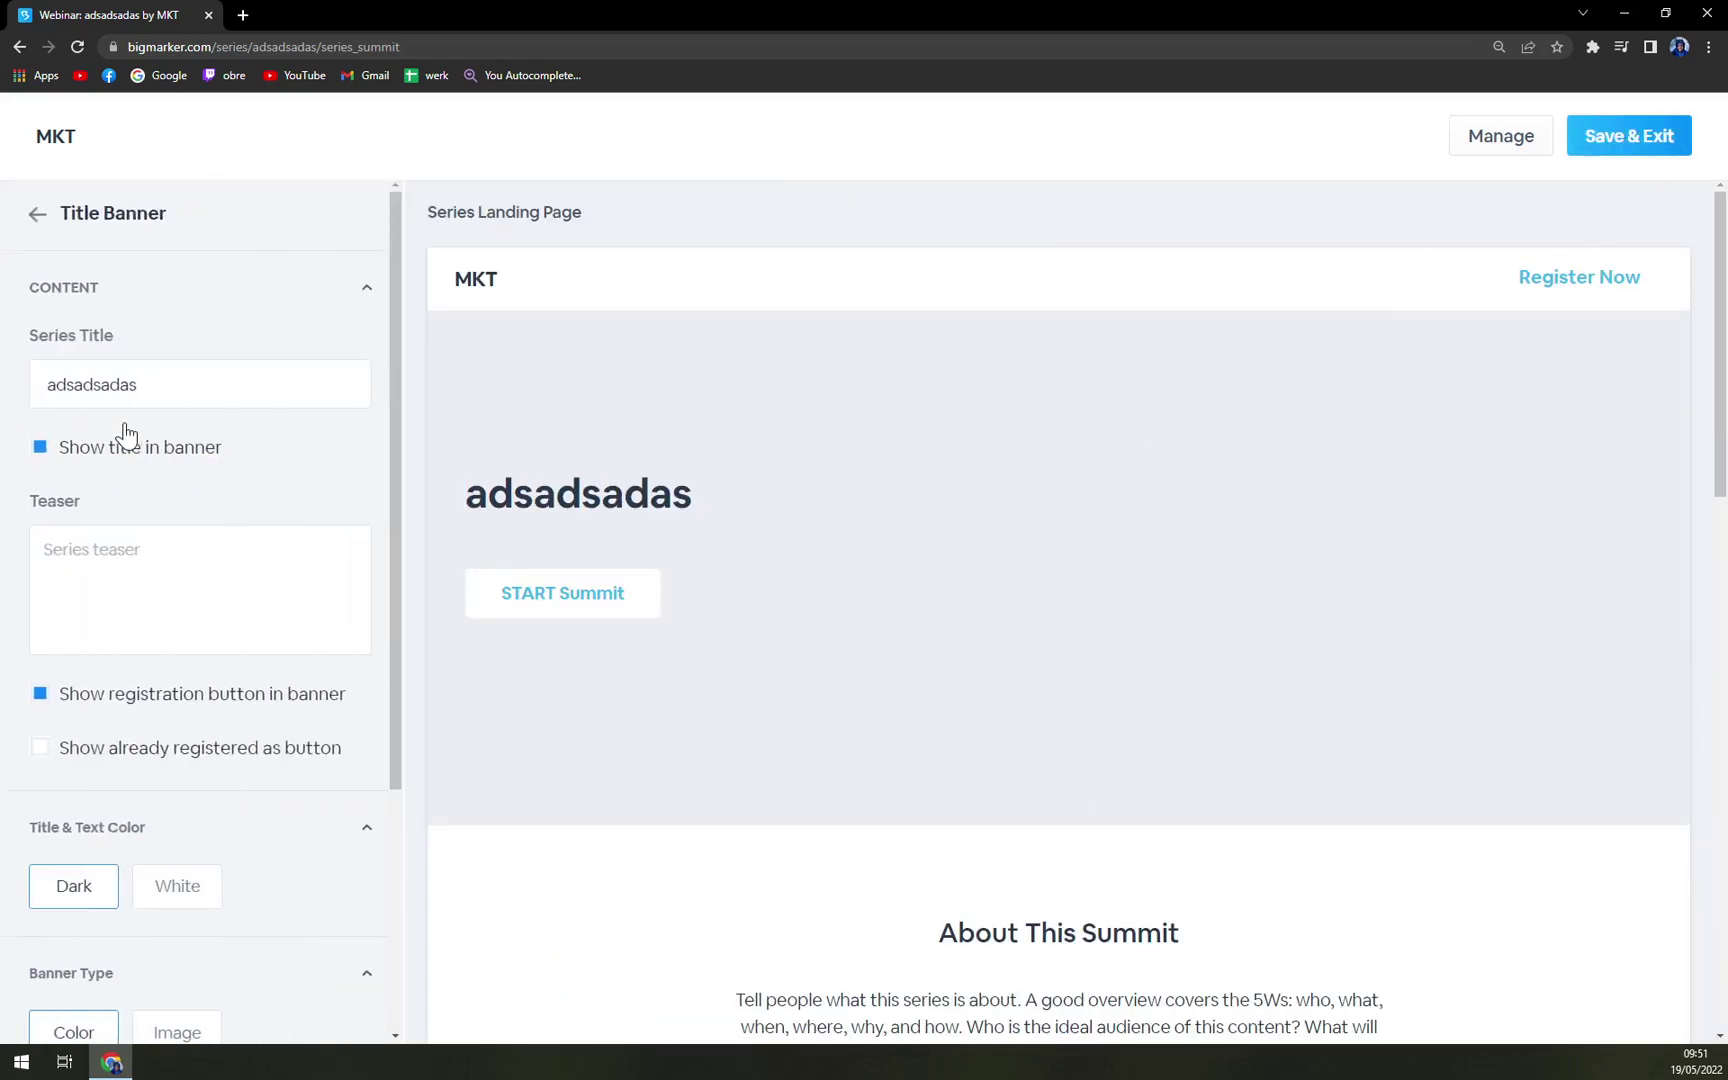
{"action": "double_click", "coordinate": [85, 384]}
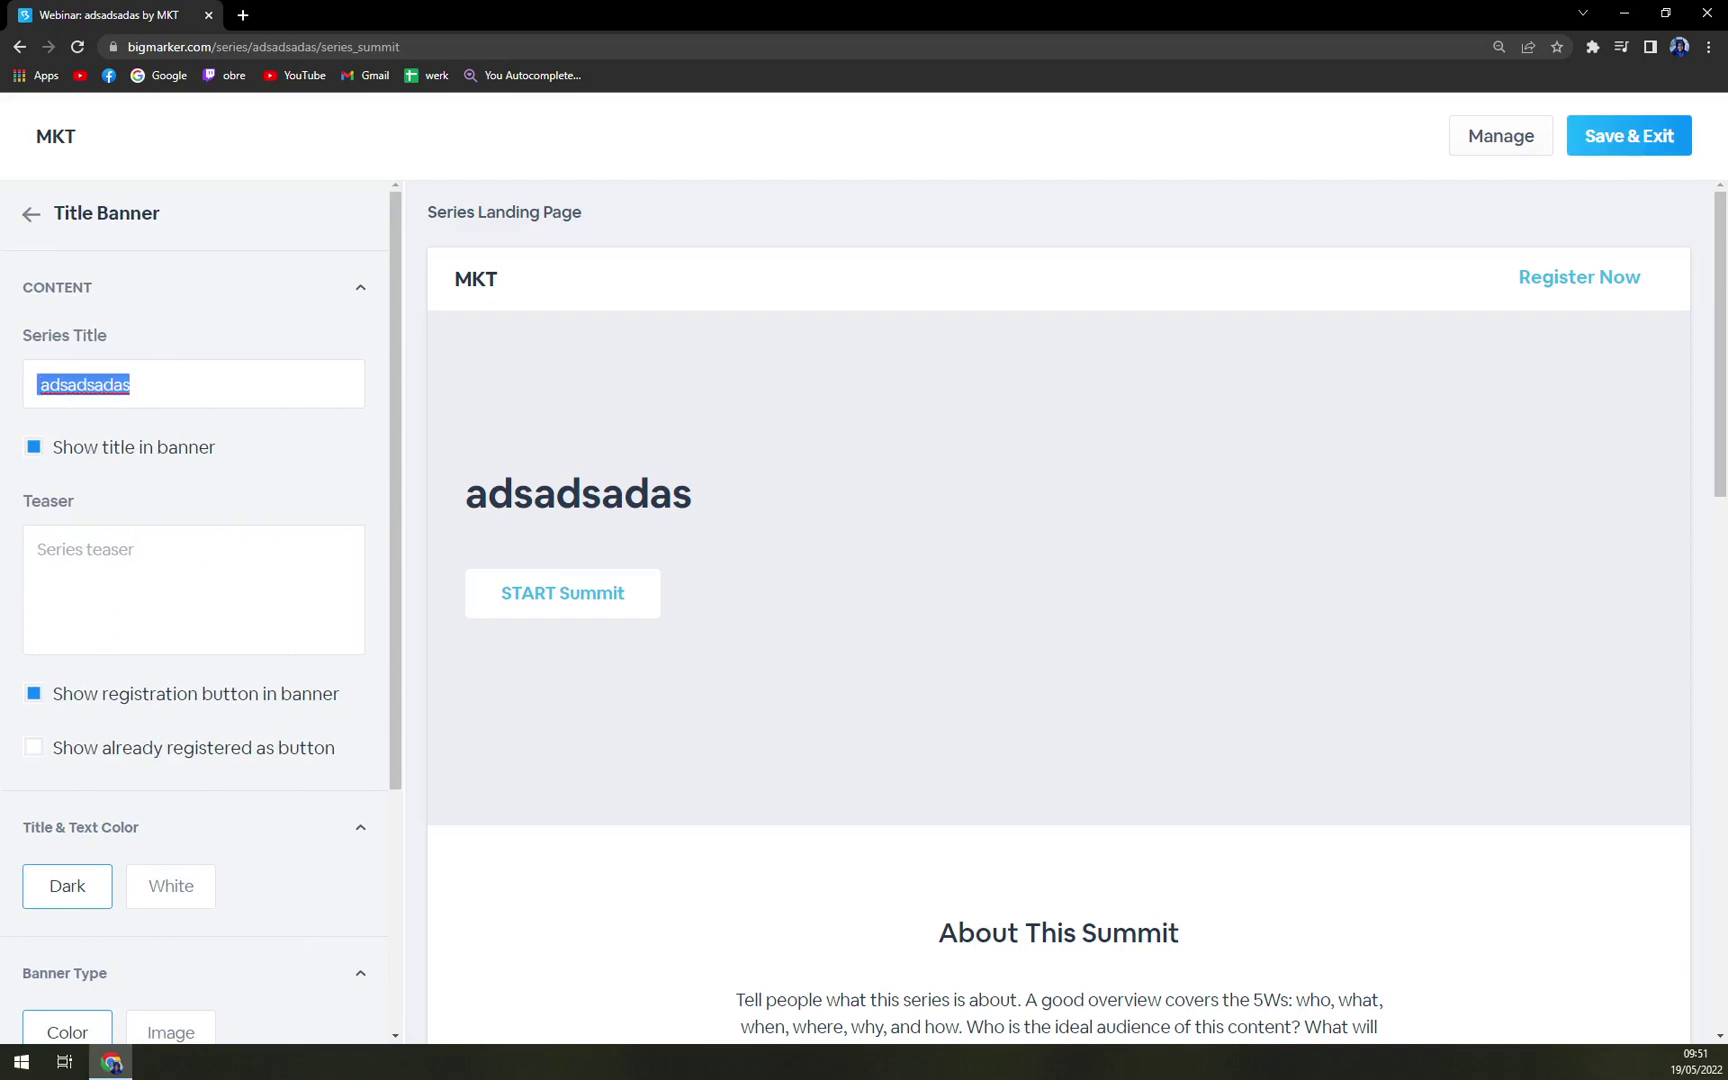
{"action": "type", "text": "TZe"}
{"action": "key", "text": "BackSpace"}
{"action": "key", "text": "BackSpace"}
{"action": "type", "text": "est"}
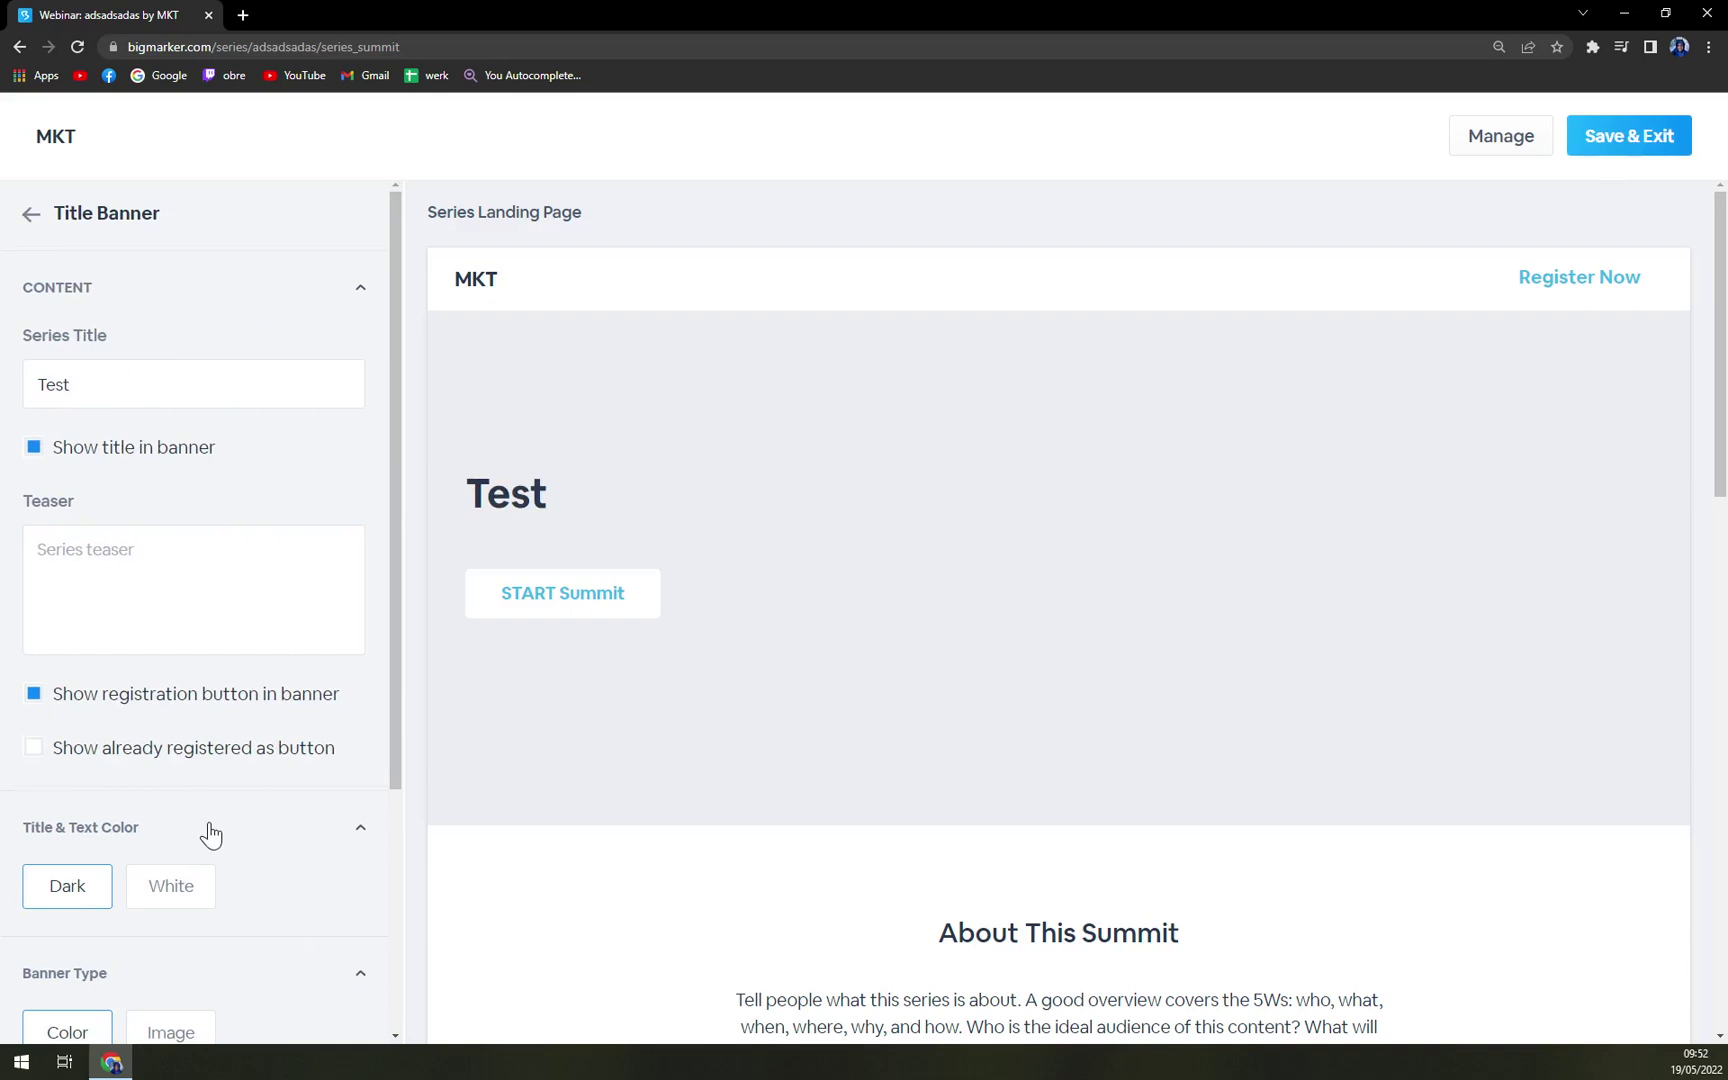
Toggle the banner text colour to White and back to Dark, and set Banner Type to Image
{"action": "scroll", "coordinate": [208, 829], "scroll_direction": "down", "scroll_amount": 3}
{"action": "left_click", "coordinate": [182, 628]}
{"action": "left_click", "coordinate": [56, 622]}
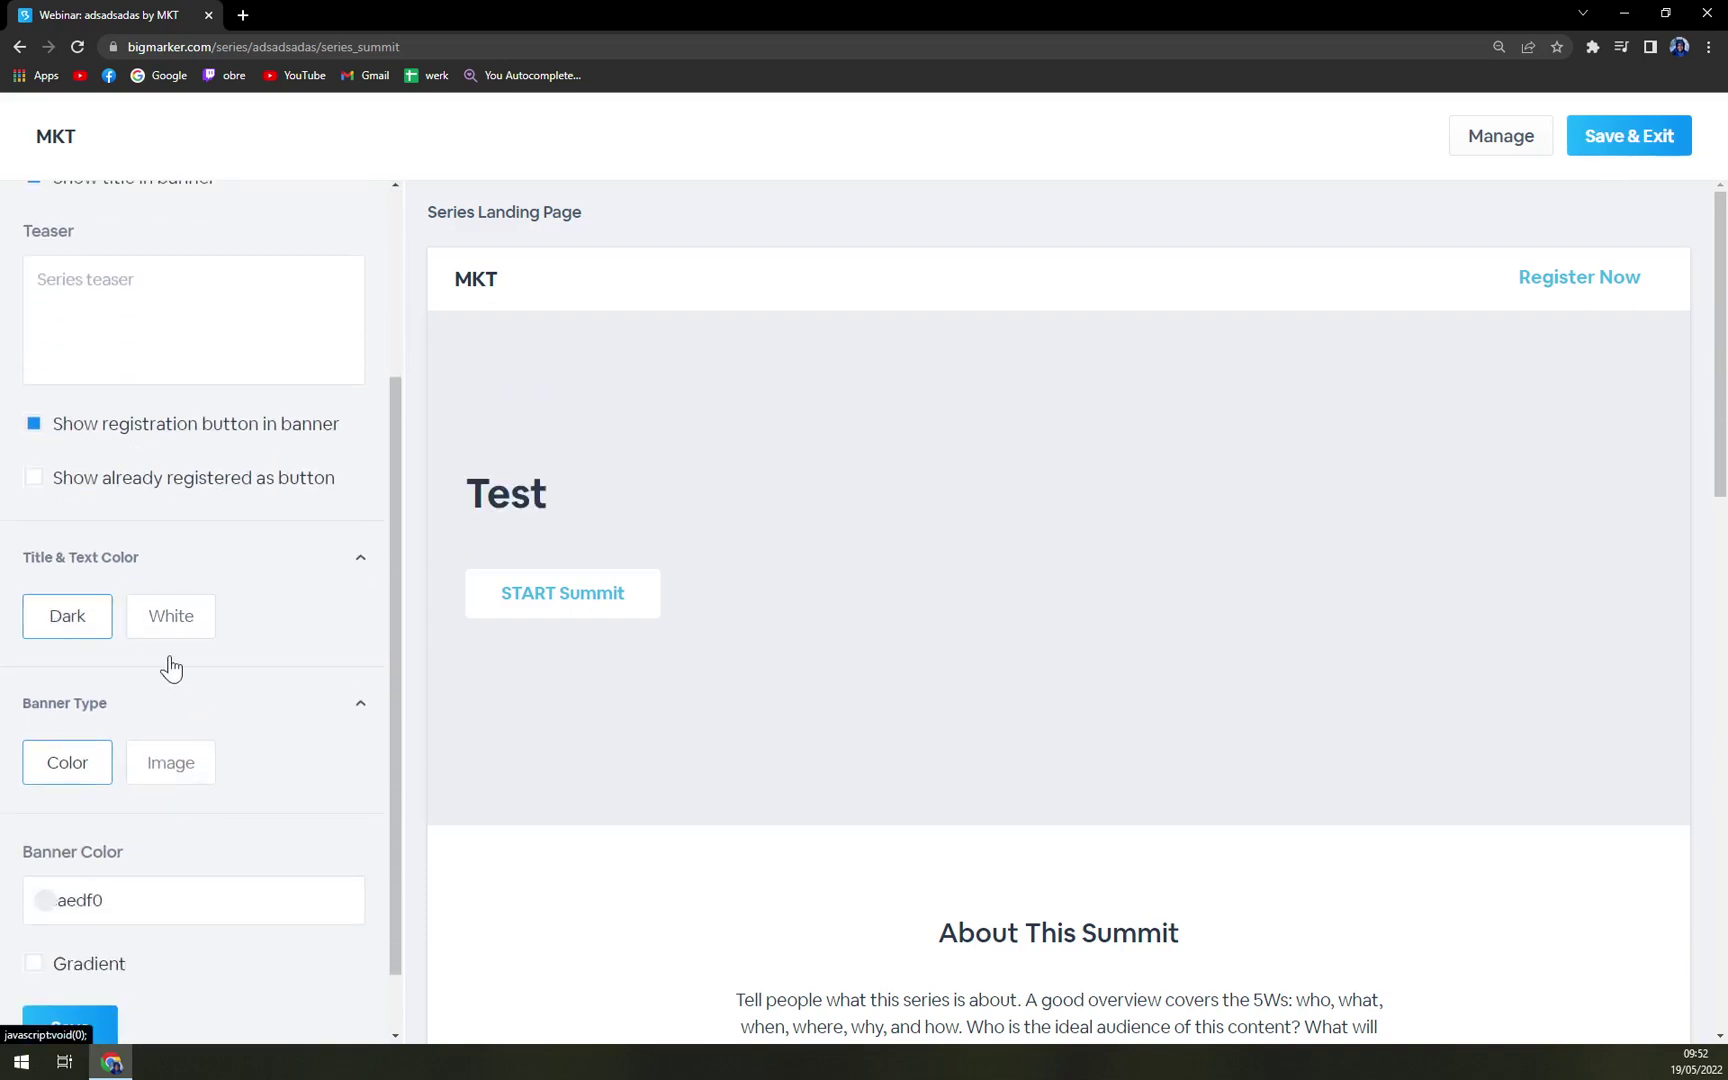
{"action": "left_click", "coordinate": [170, 764]}
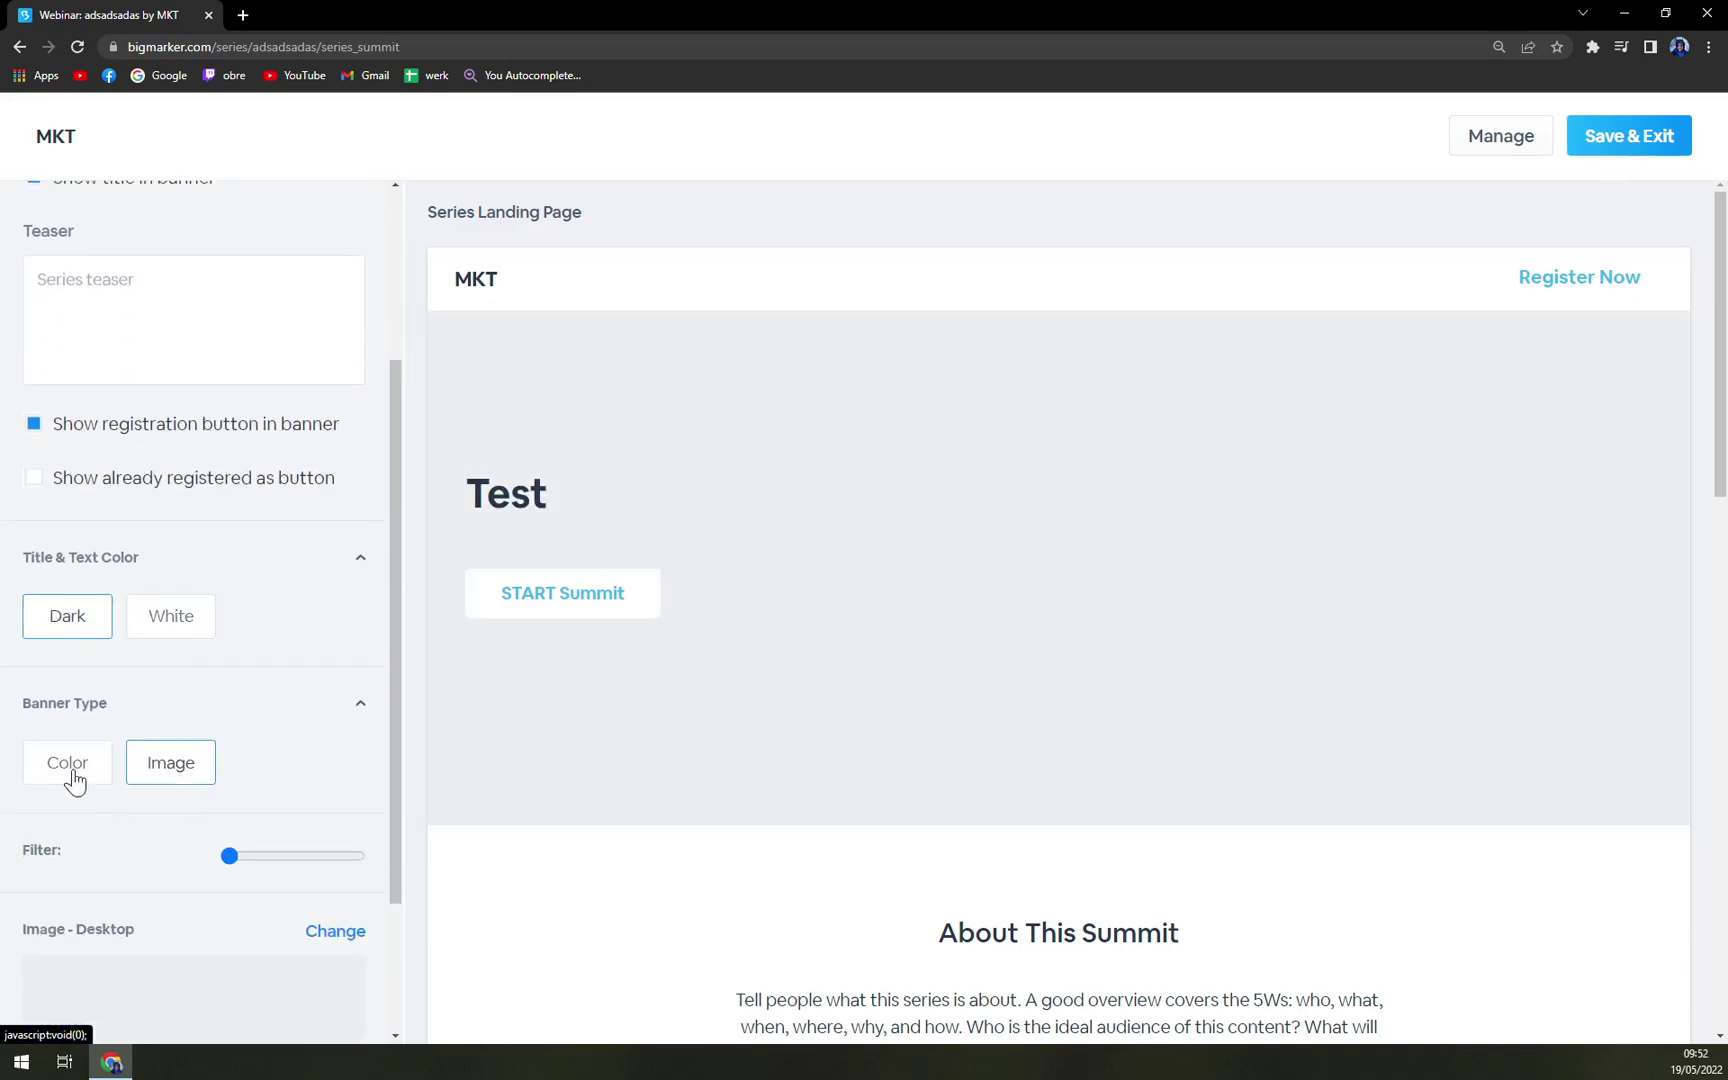
{"action": "scroll", "coordinate": [914, 733], "scroll_direction": "down", "scroll_amount": 2}
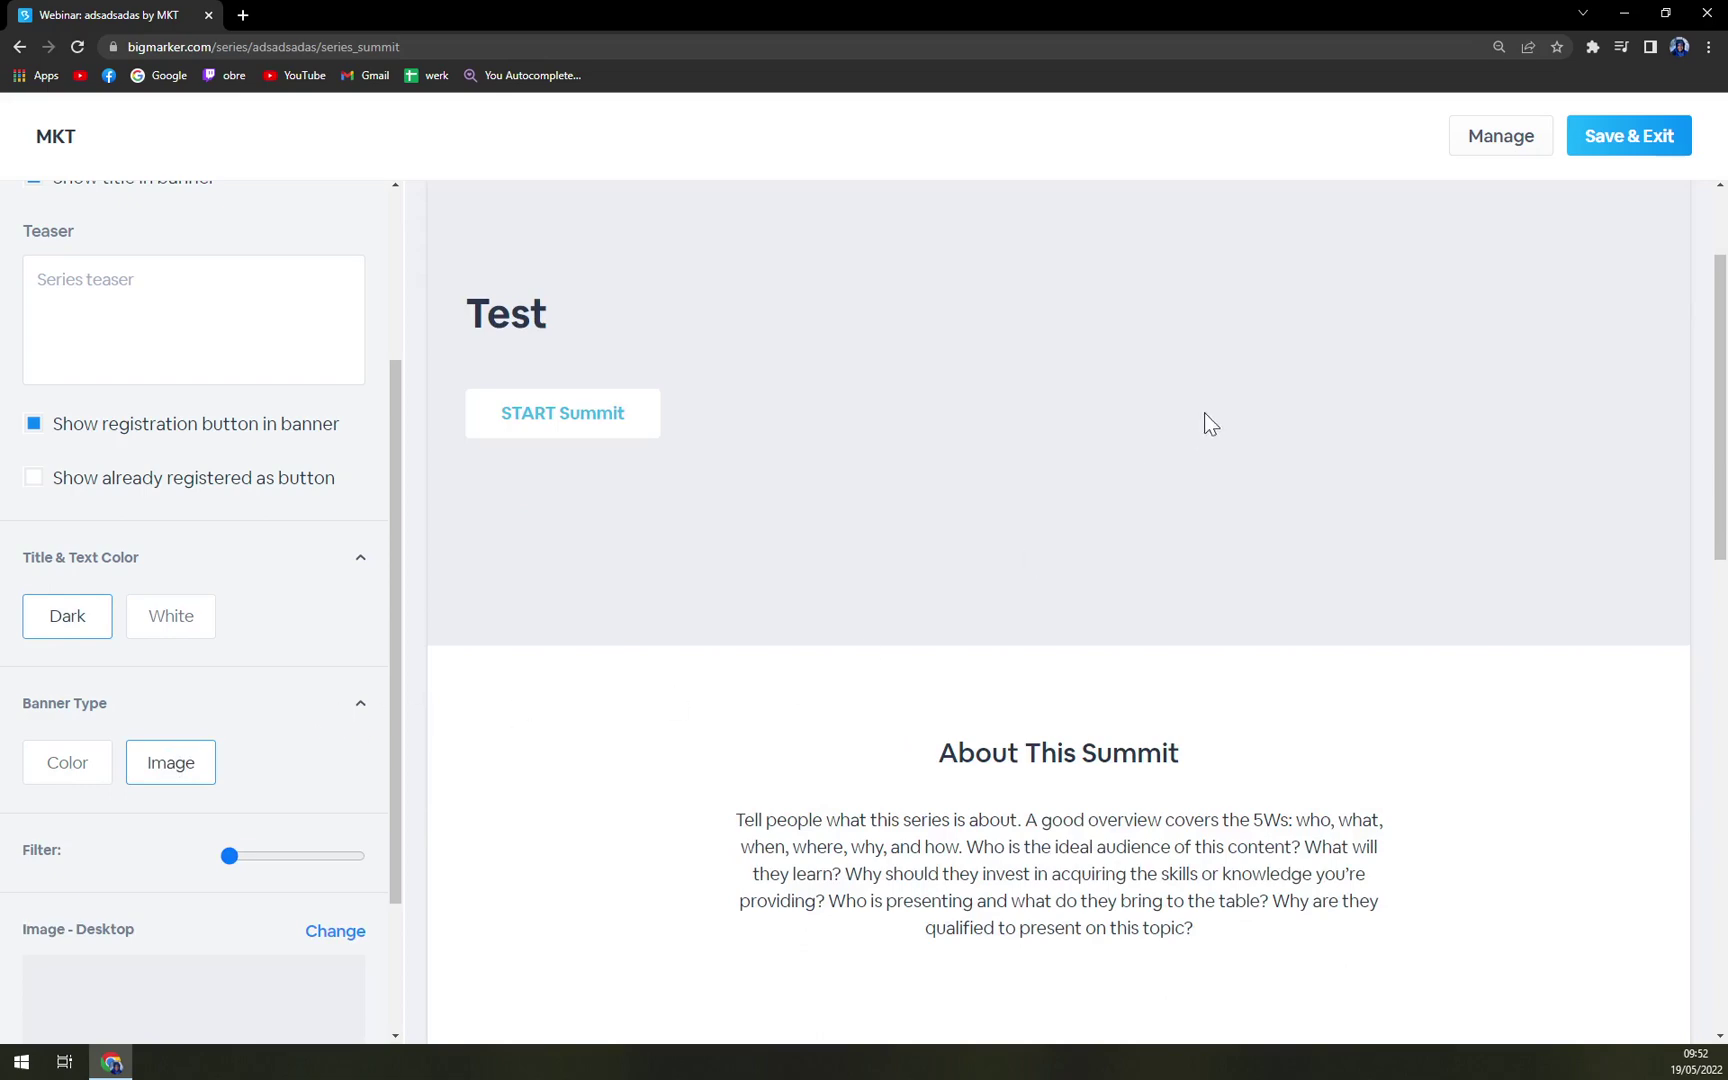
{"action": "scroll", "coordinate": [900, 495], "scroll_direction": "down", "scroll_amount": 5}
{"action": "scroll", "coordinate": [900, 495], "scroll_direction": "down", "scroll_amount": 5}
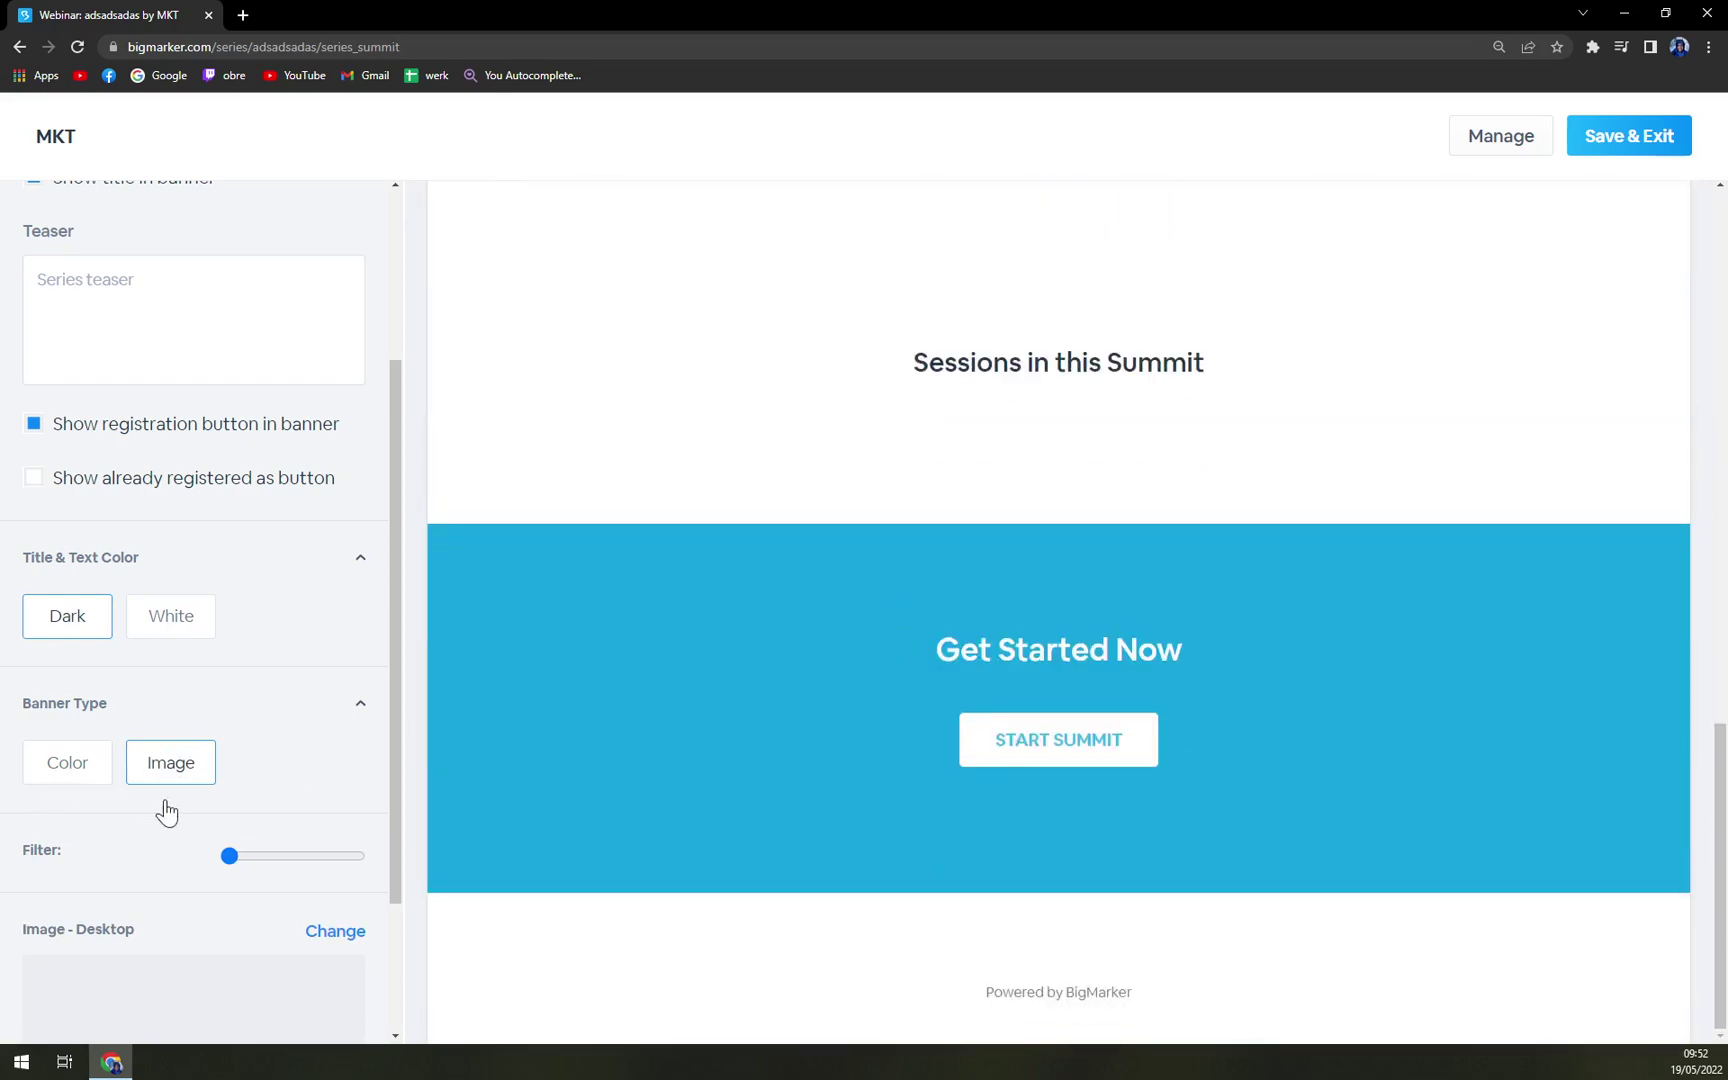
{"action": "scroll", "coordinate": [190, 811], "scroll_direction": "up", "scroll_amount": 3}
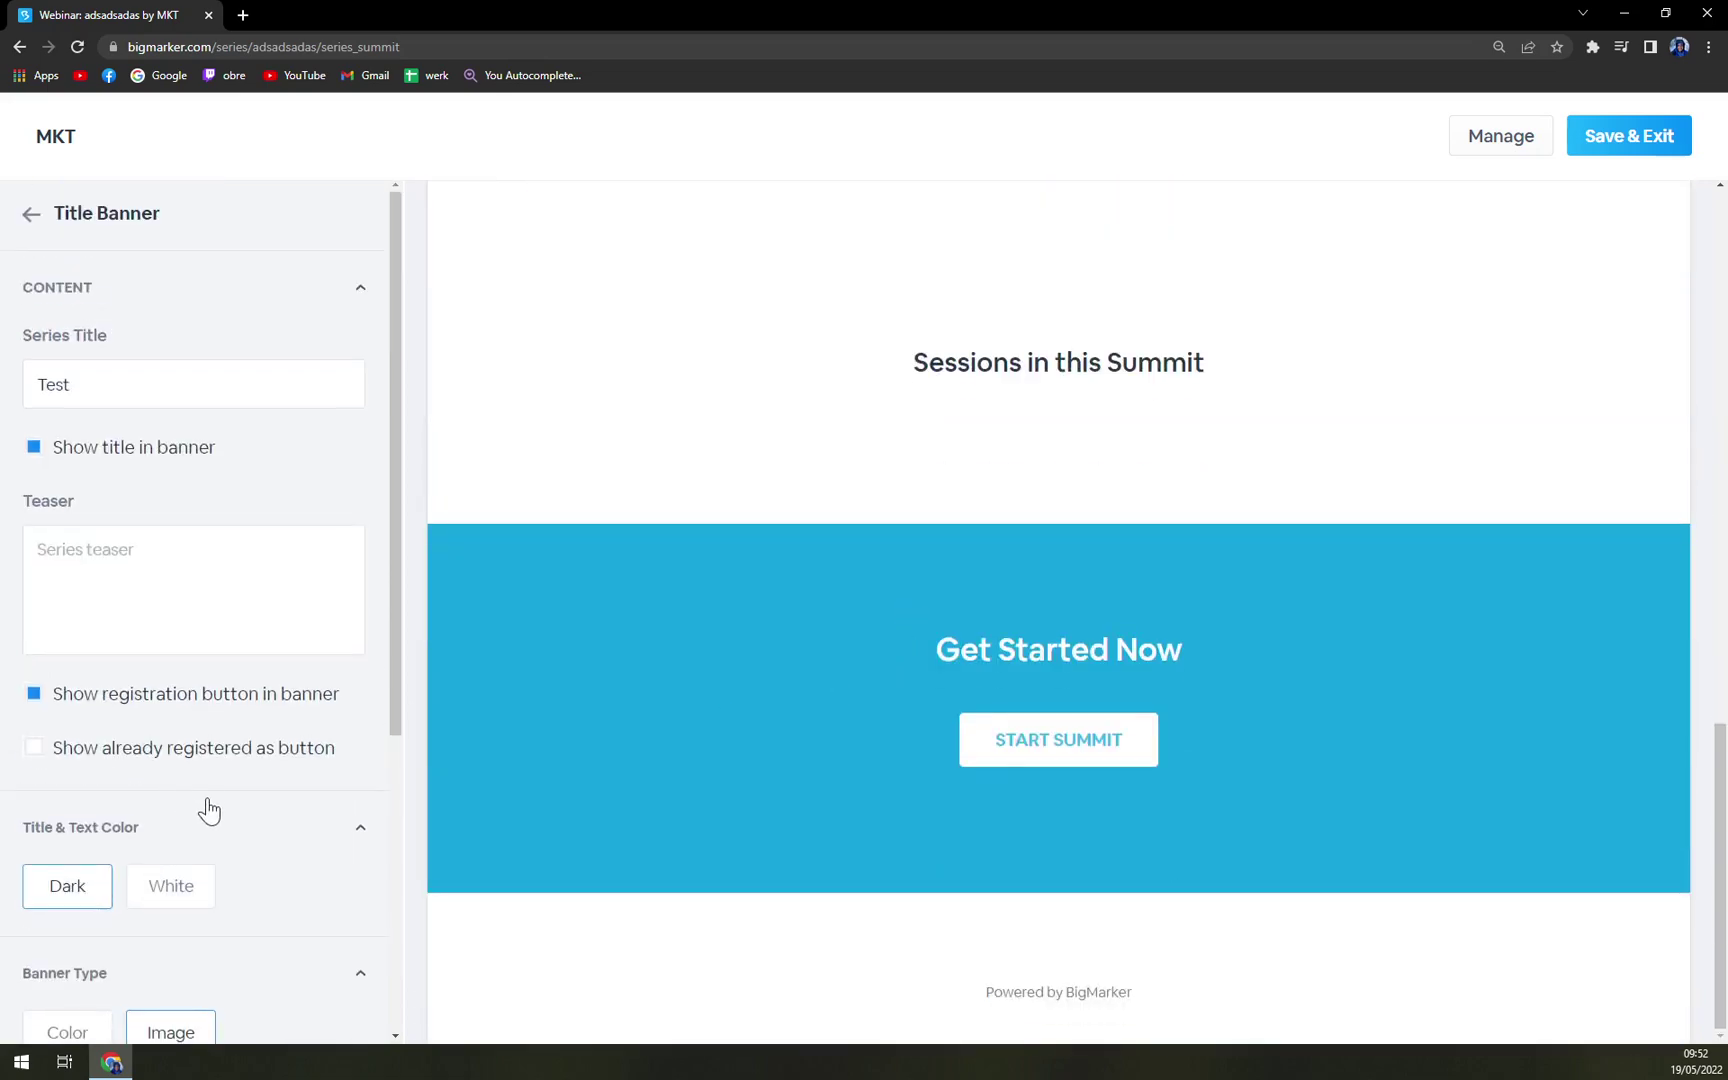
Go back from the Title Banner panel to the Page Sections list
{"action": "left_click", "coordinate": [25, 216]}
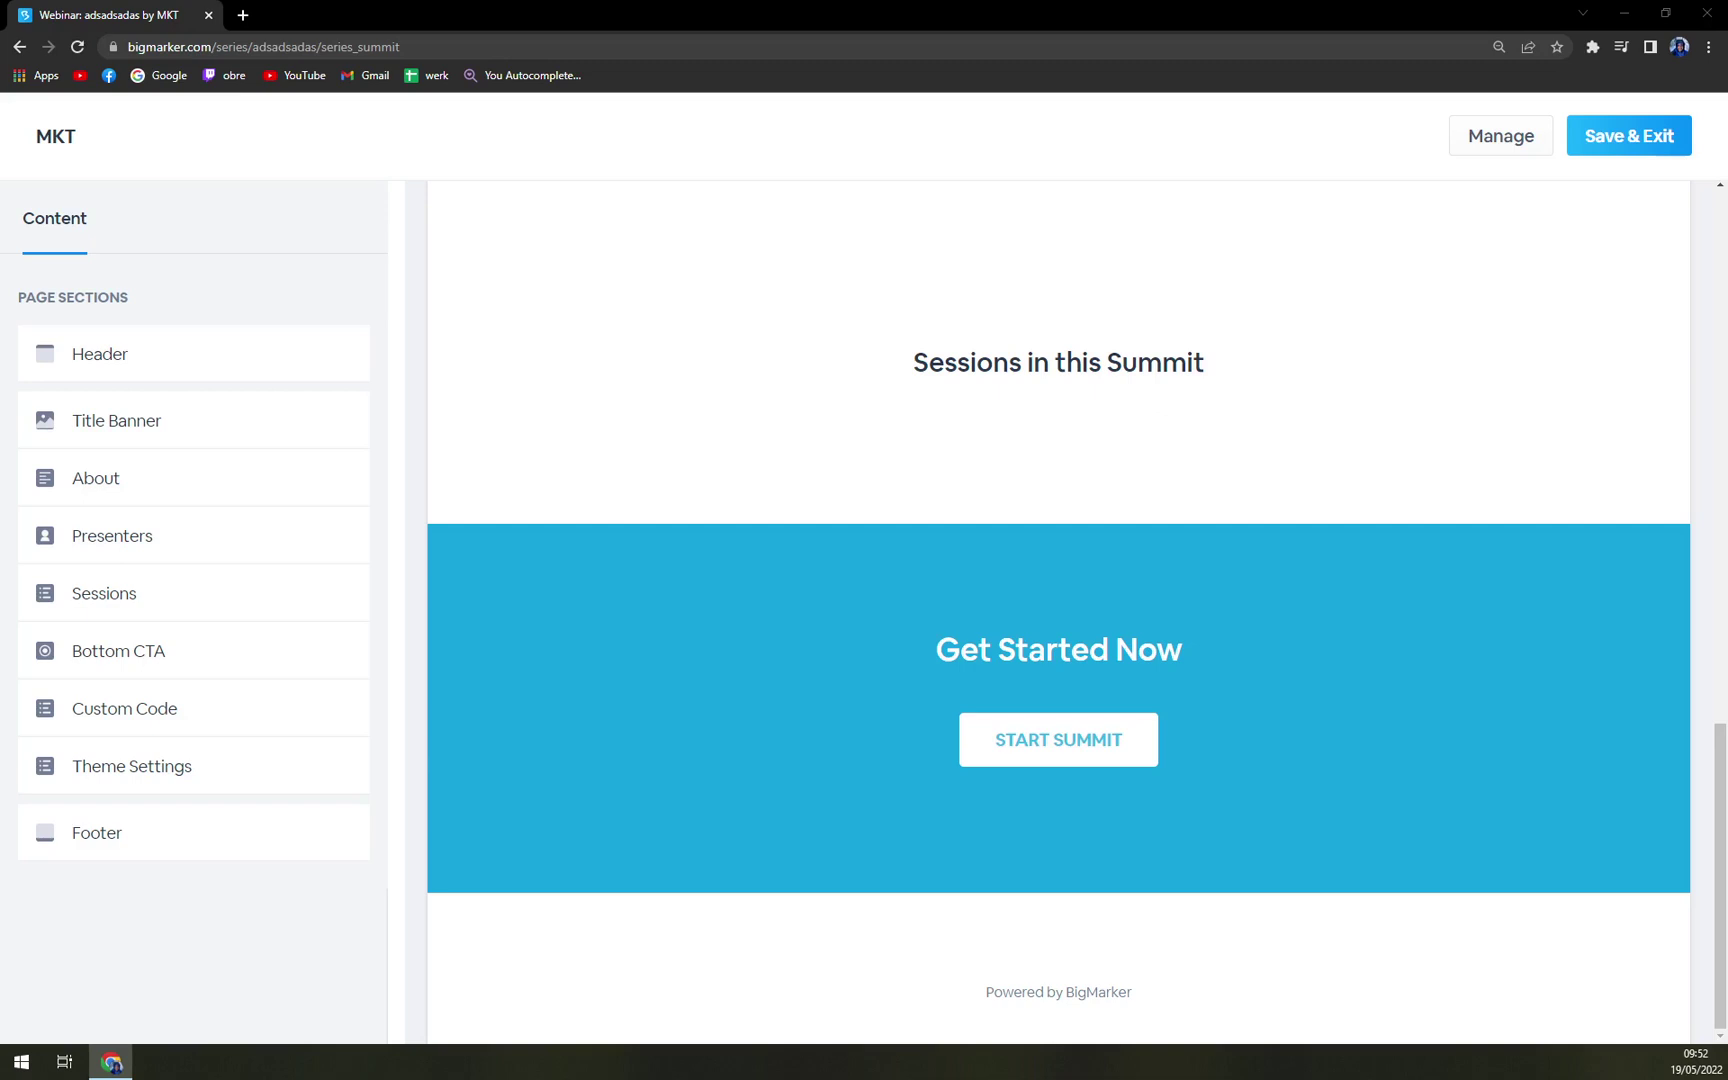
Open Presenters and start Add Presenters, then close the form without adding anyone
{"action": "left_click", "coordinate": [152, 538]}
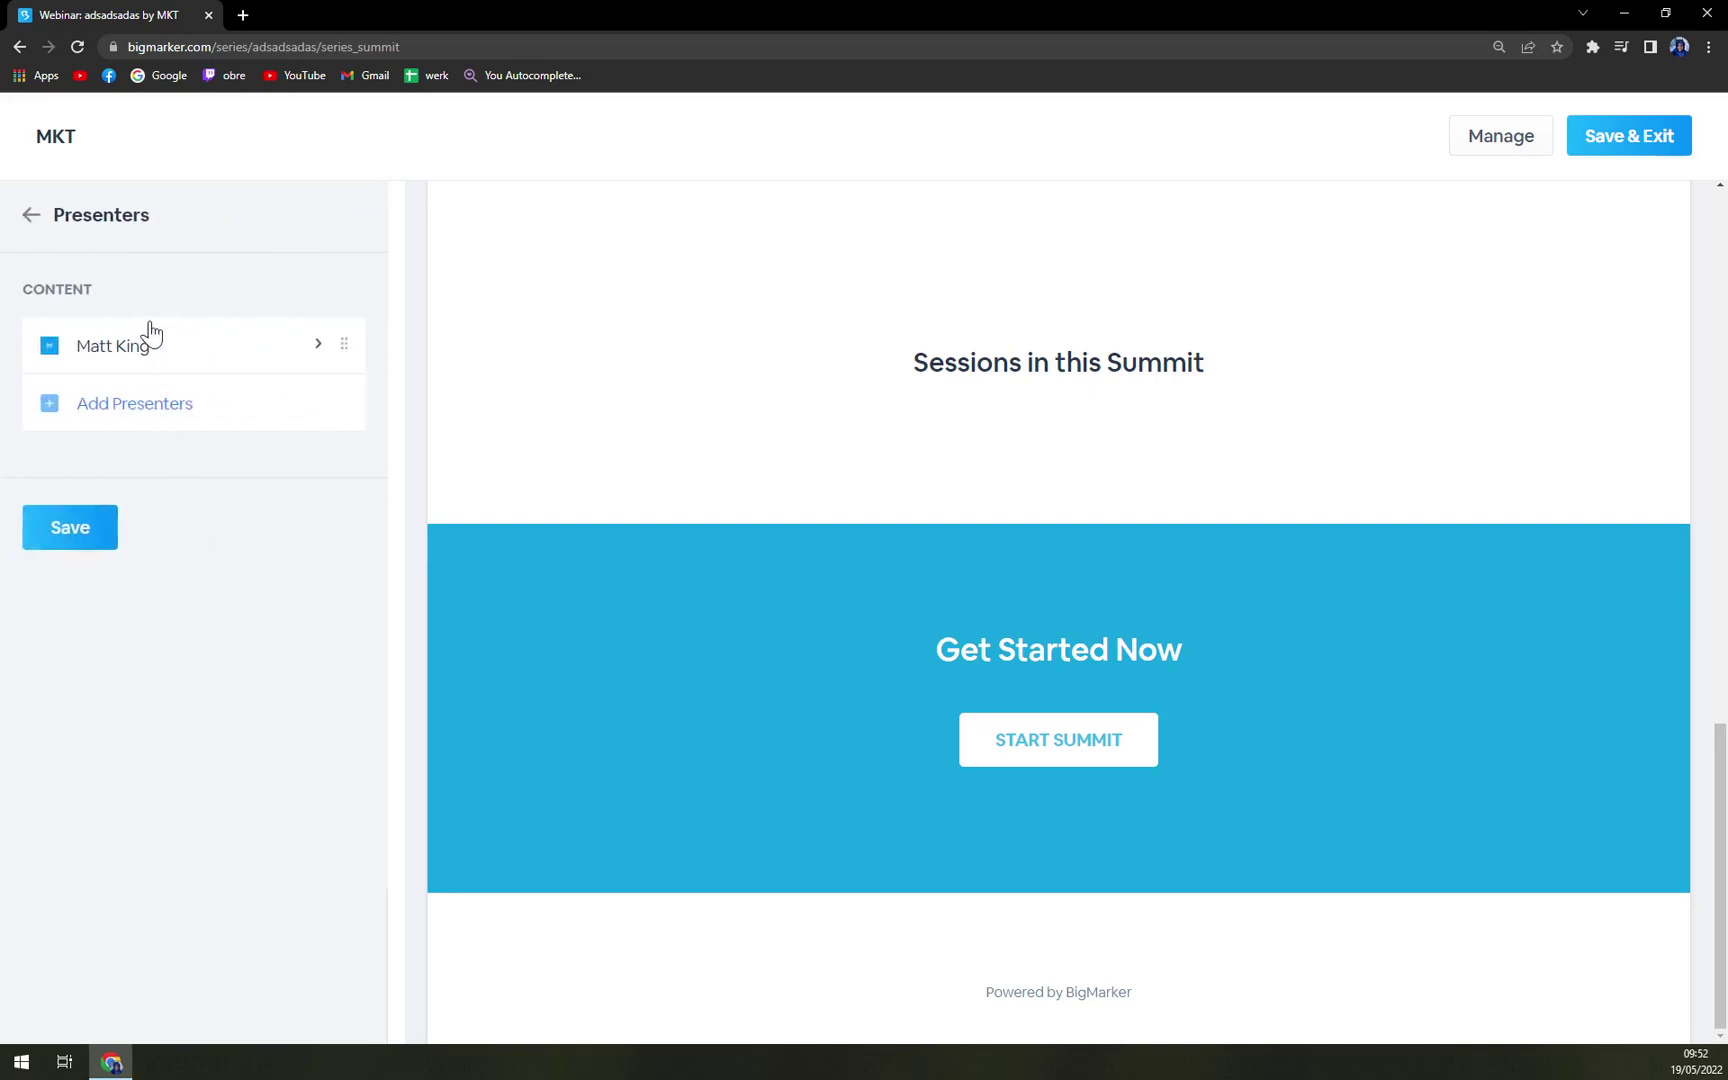
{"action": "left_click", "coordinate": [164, 418]}
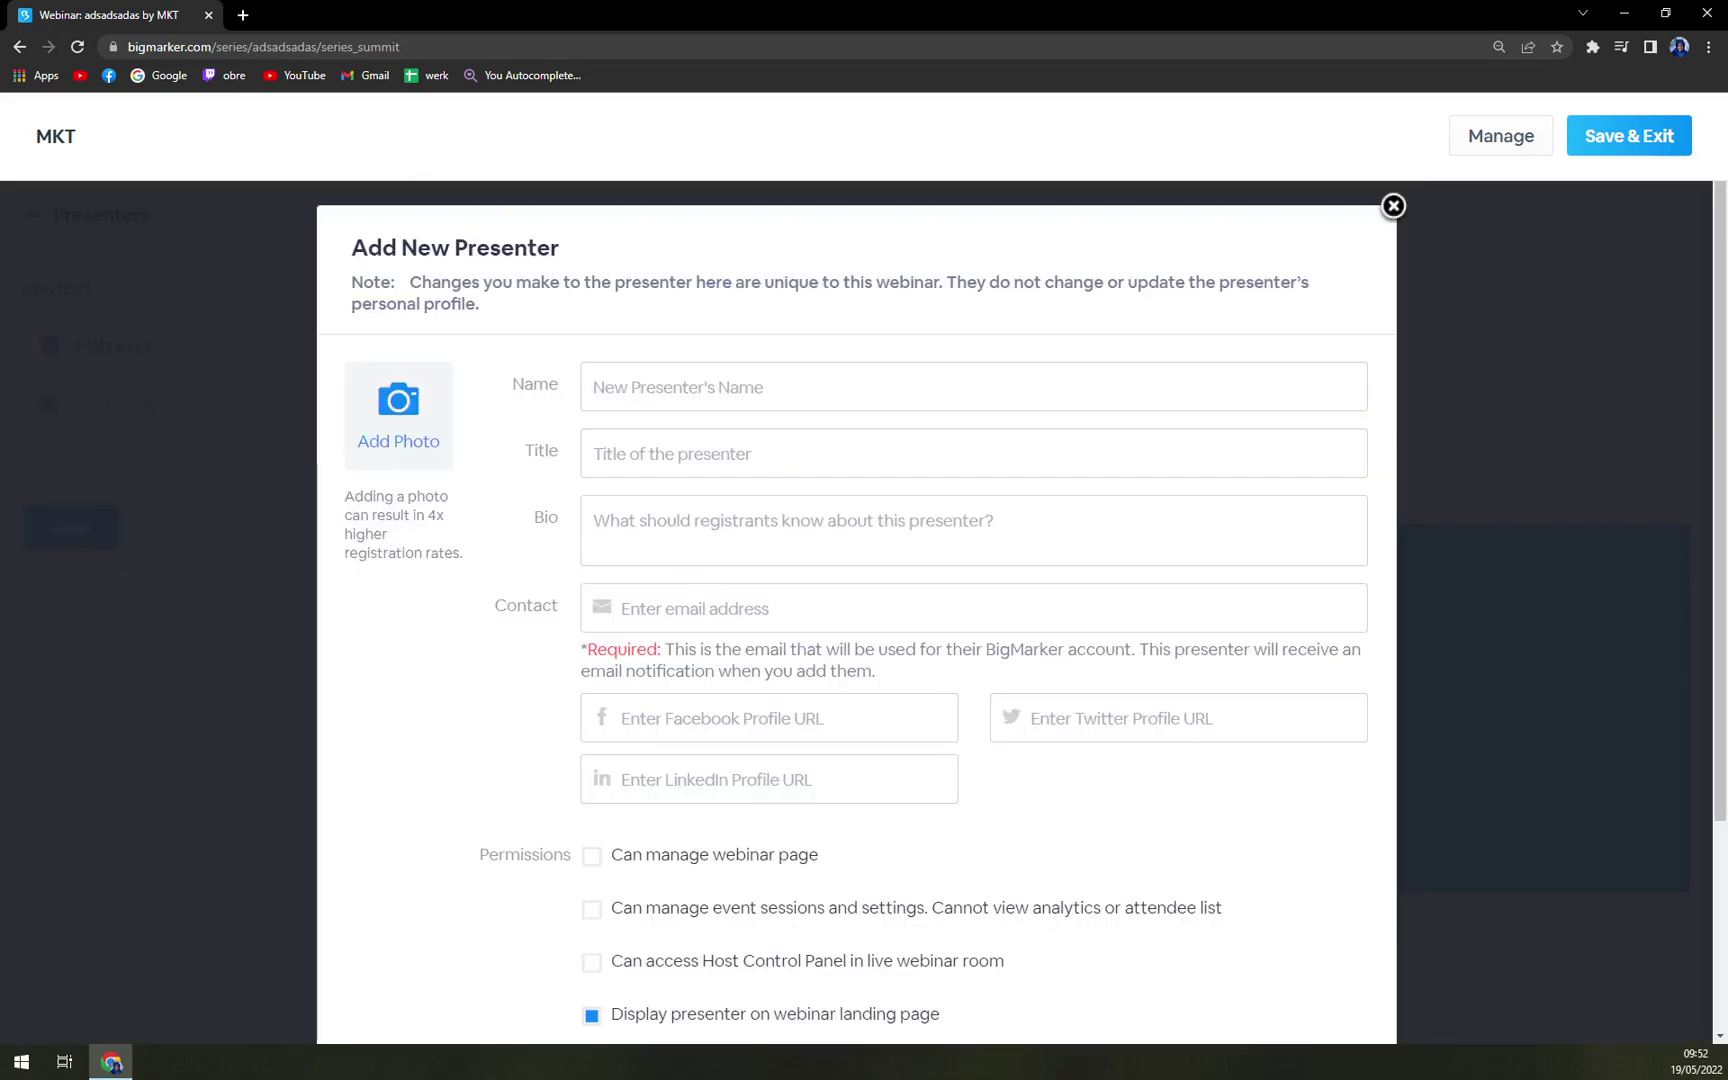
{"action": "scroll", "coordinate": [1218, 442], "scroll_direction": "down", "scroll_amount": 3}
{"action": "scroll", "coordinate": [1218, 442], "scroll_direction": "up", "scroll_amount": 1}
{"action": "scroll", "coordinate": [1218, 442], "scroll_direction": "up", "scroll_amount": 2}
{"action": "left_click", "coordinate": [1388, 208]}
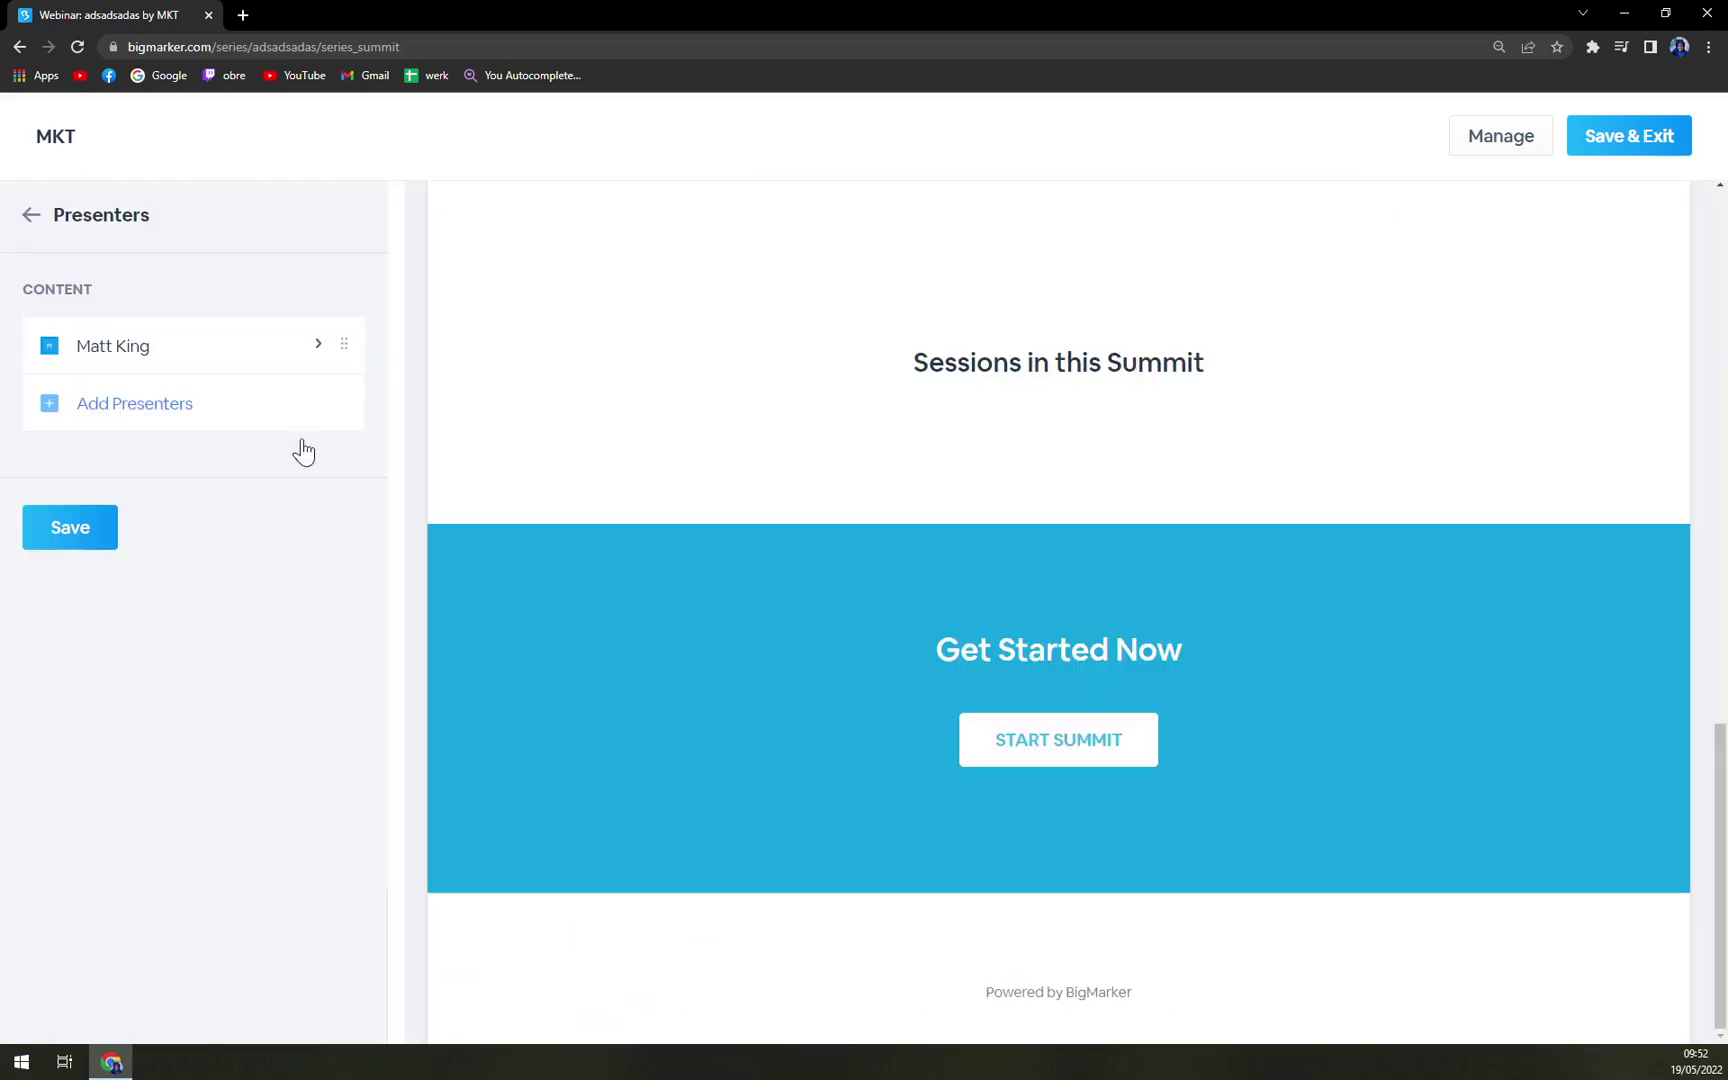
{"action": "left_click", "coordinate": [31, 215]}
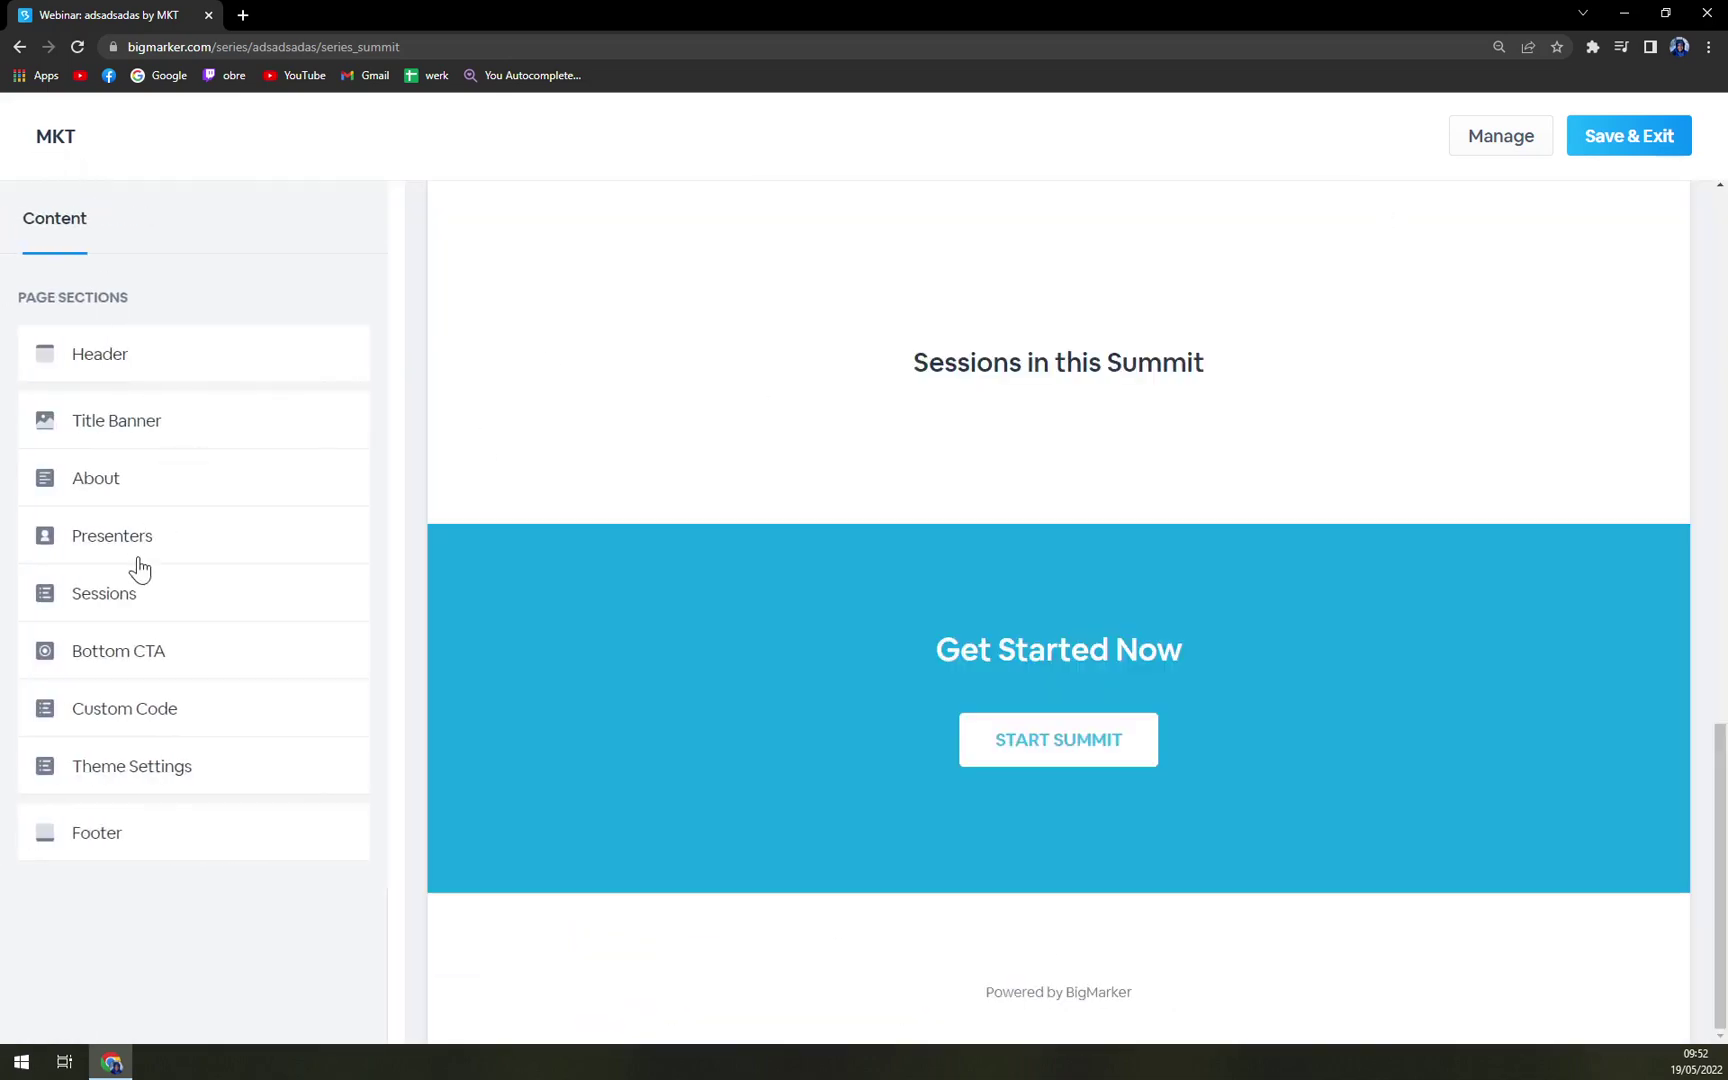
Look over the Custom Code and Theme Settings panels, returning to Page Sections each time
{"action": "left_click", "coordinate": [206, 716]}
{"action": "left_click", "coordinate": [54, 216]}
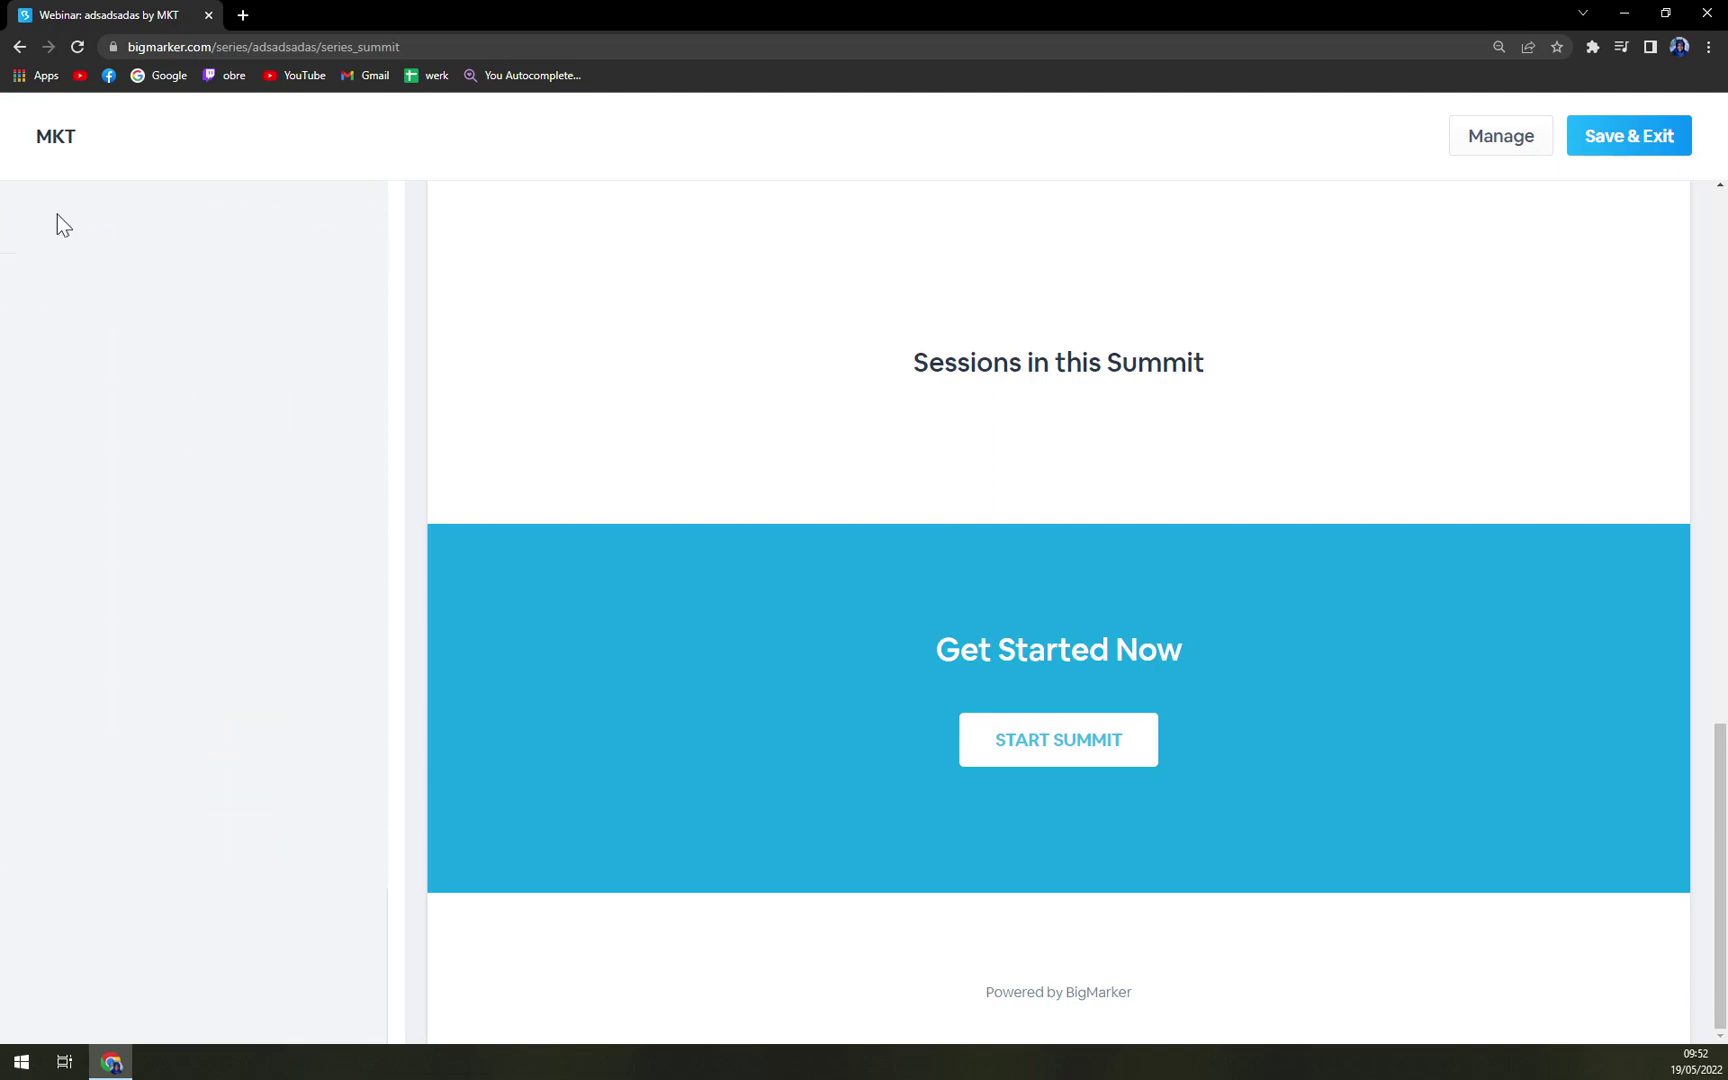
{"action": "left_click", "coordinate": [176, 776]}
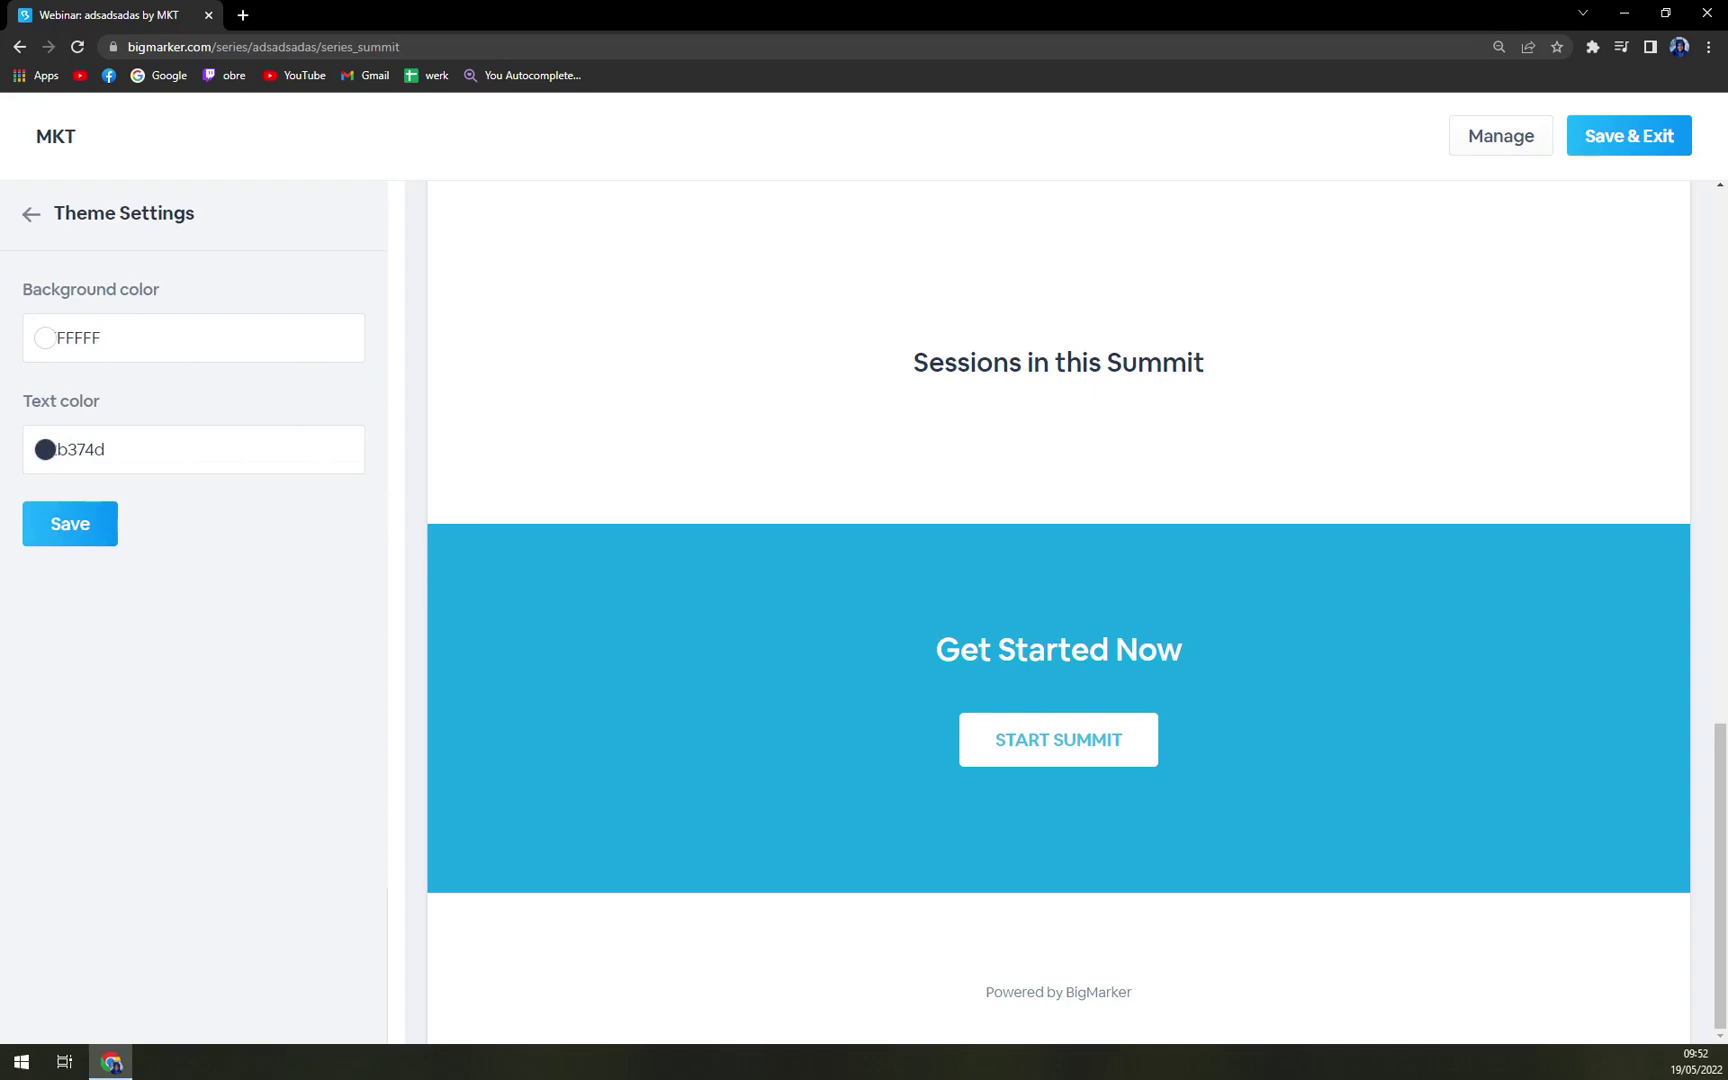
{"action": "left_click", "coordinate": [48, 214]}
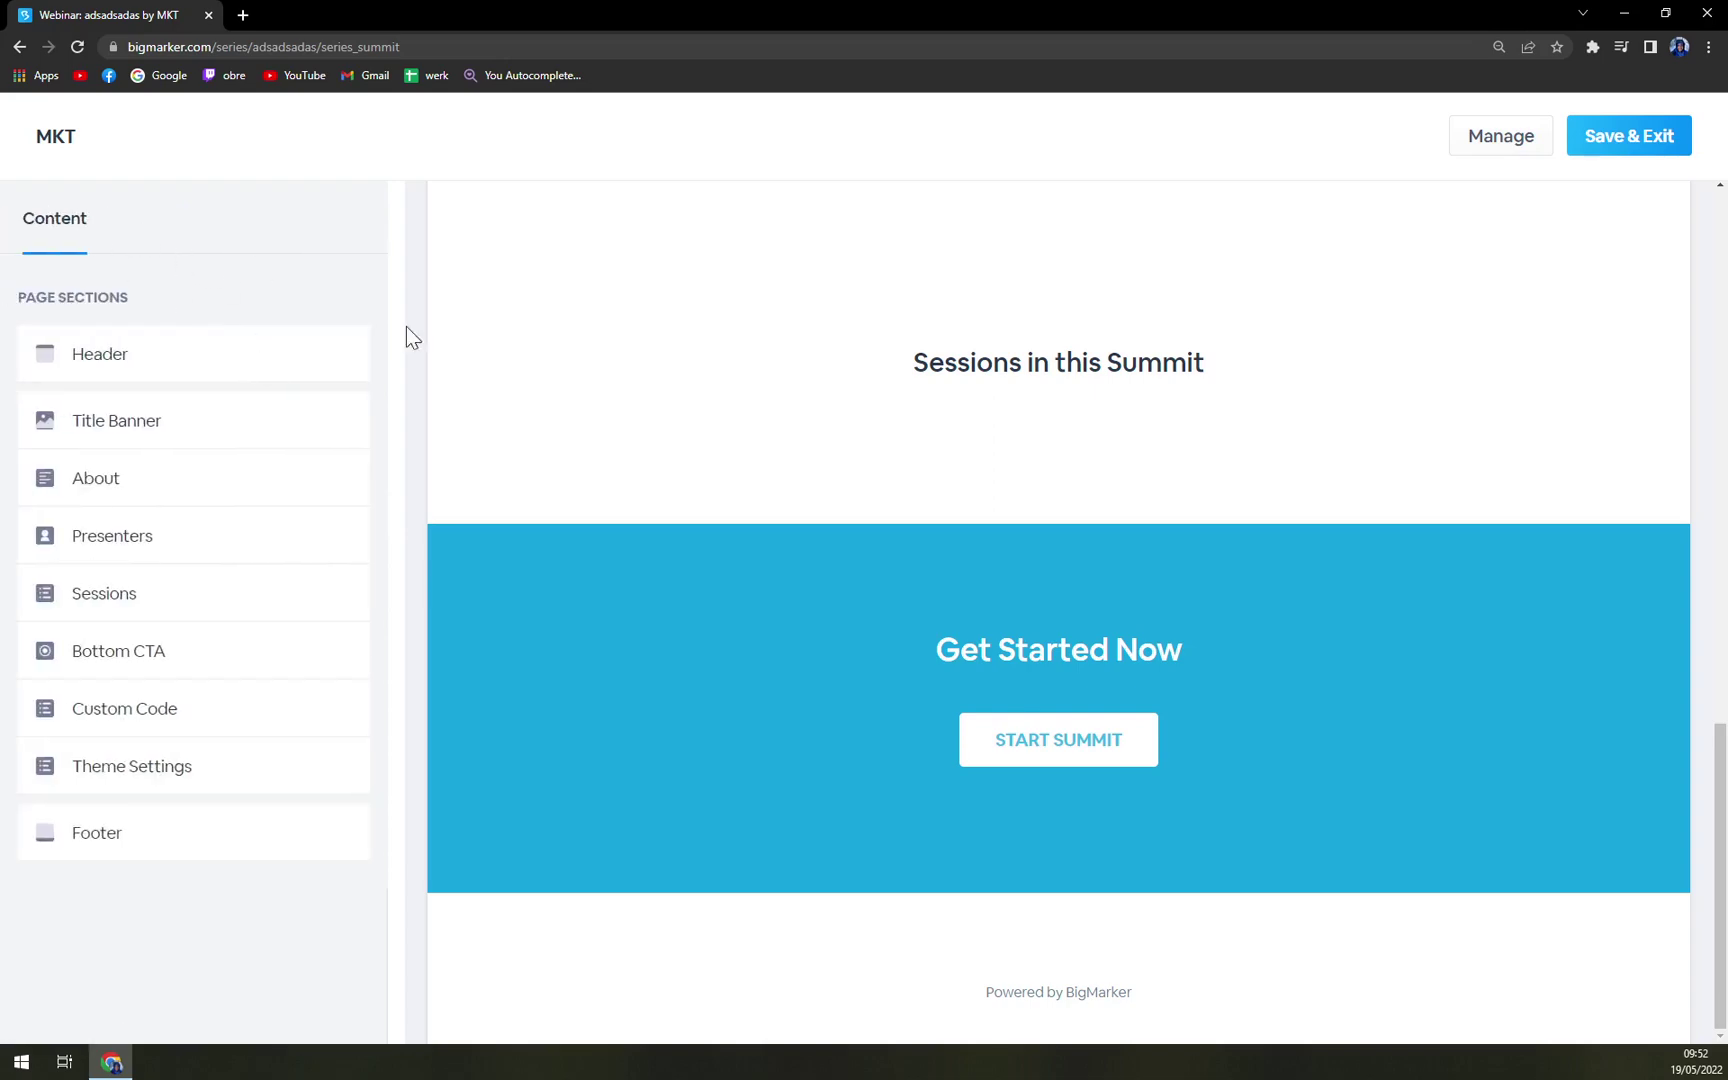
{"action": "scroll", "coordinate": [1040, 700], "scroll_direction": "up", "scroll_amount": 15}
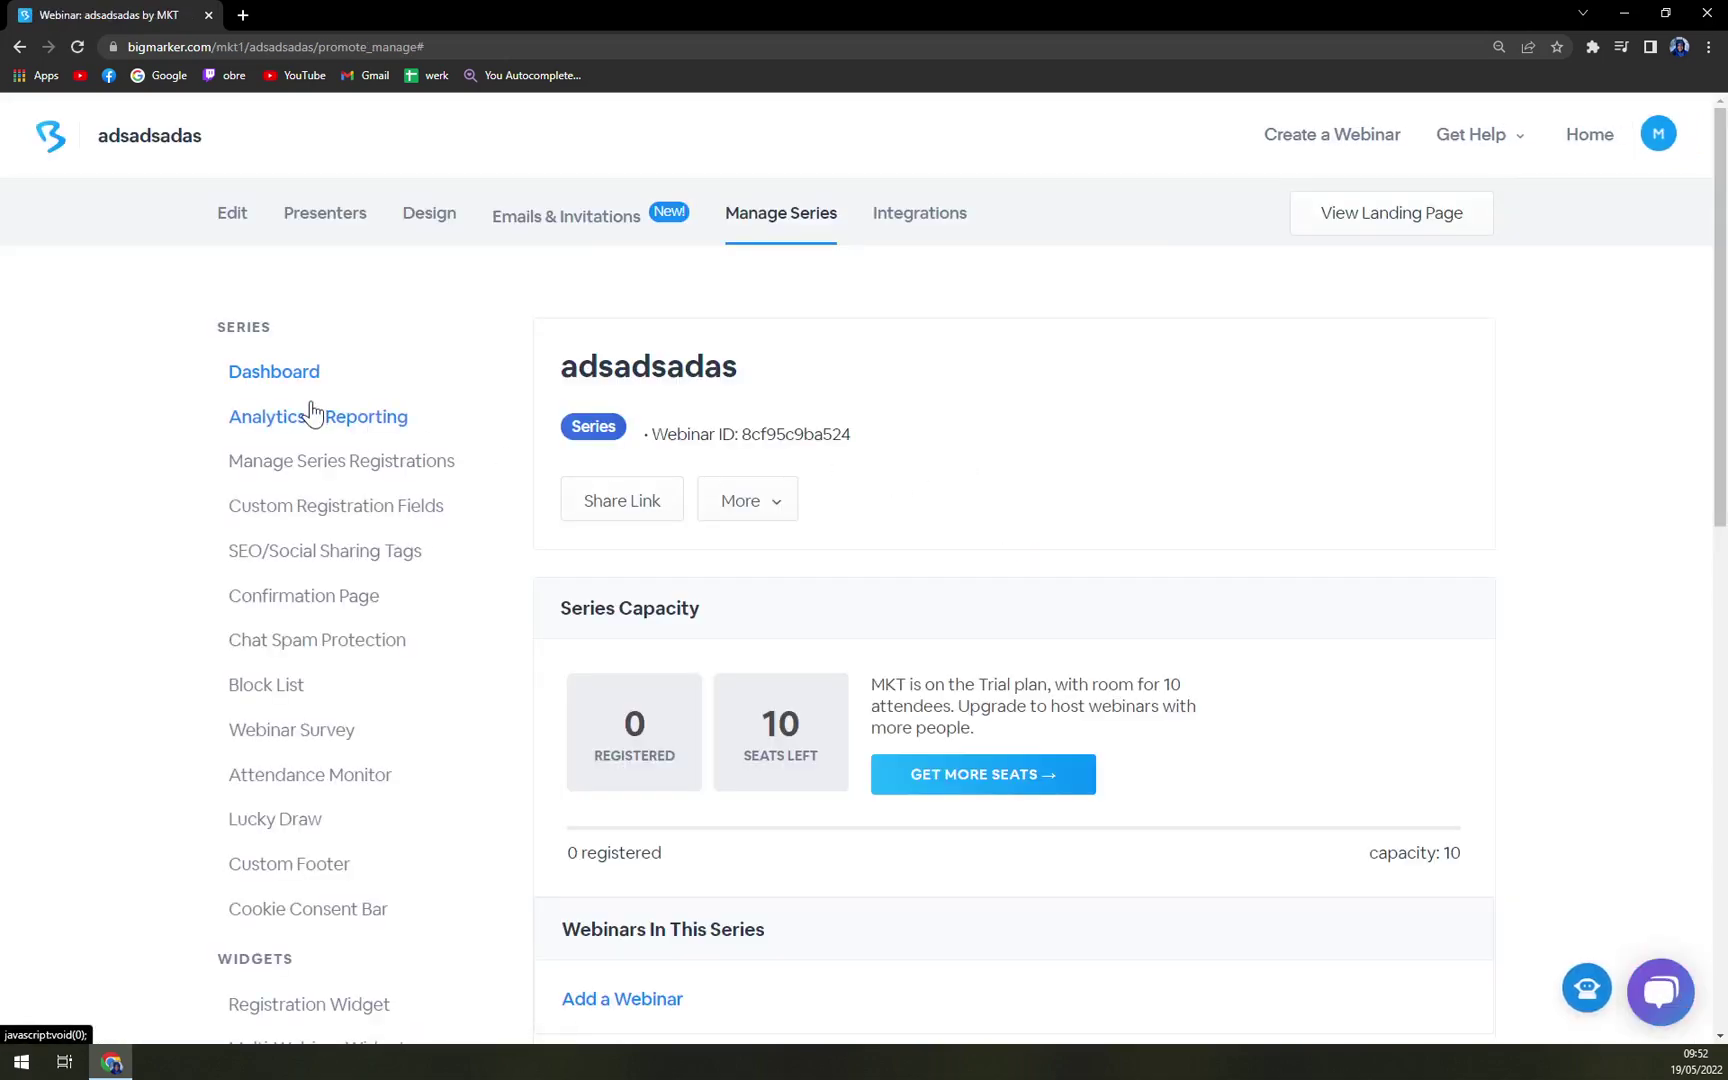
{"action": "scroll", "coordinate": [692, 498], "scroll_direction": "down", "scroll_amount": 3}
{"action": "scroll", "coordinate": [686, 494], "scroll_direction": "up", "scroll_amount": 3}
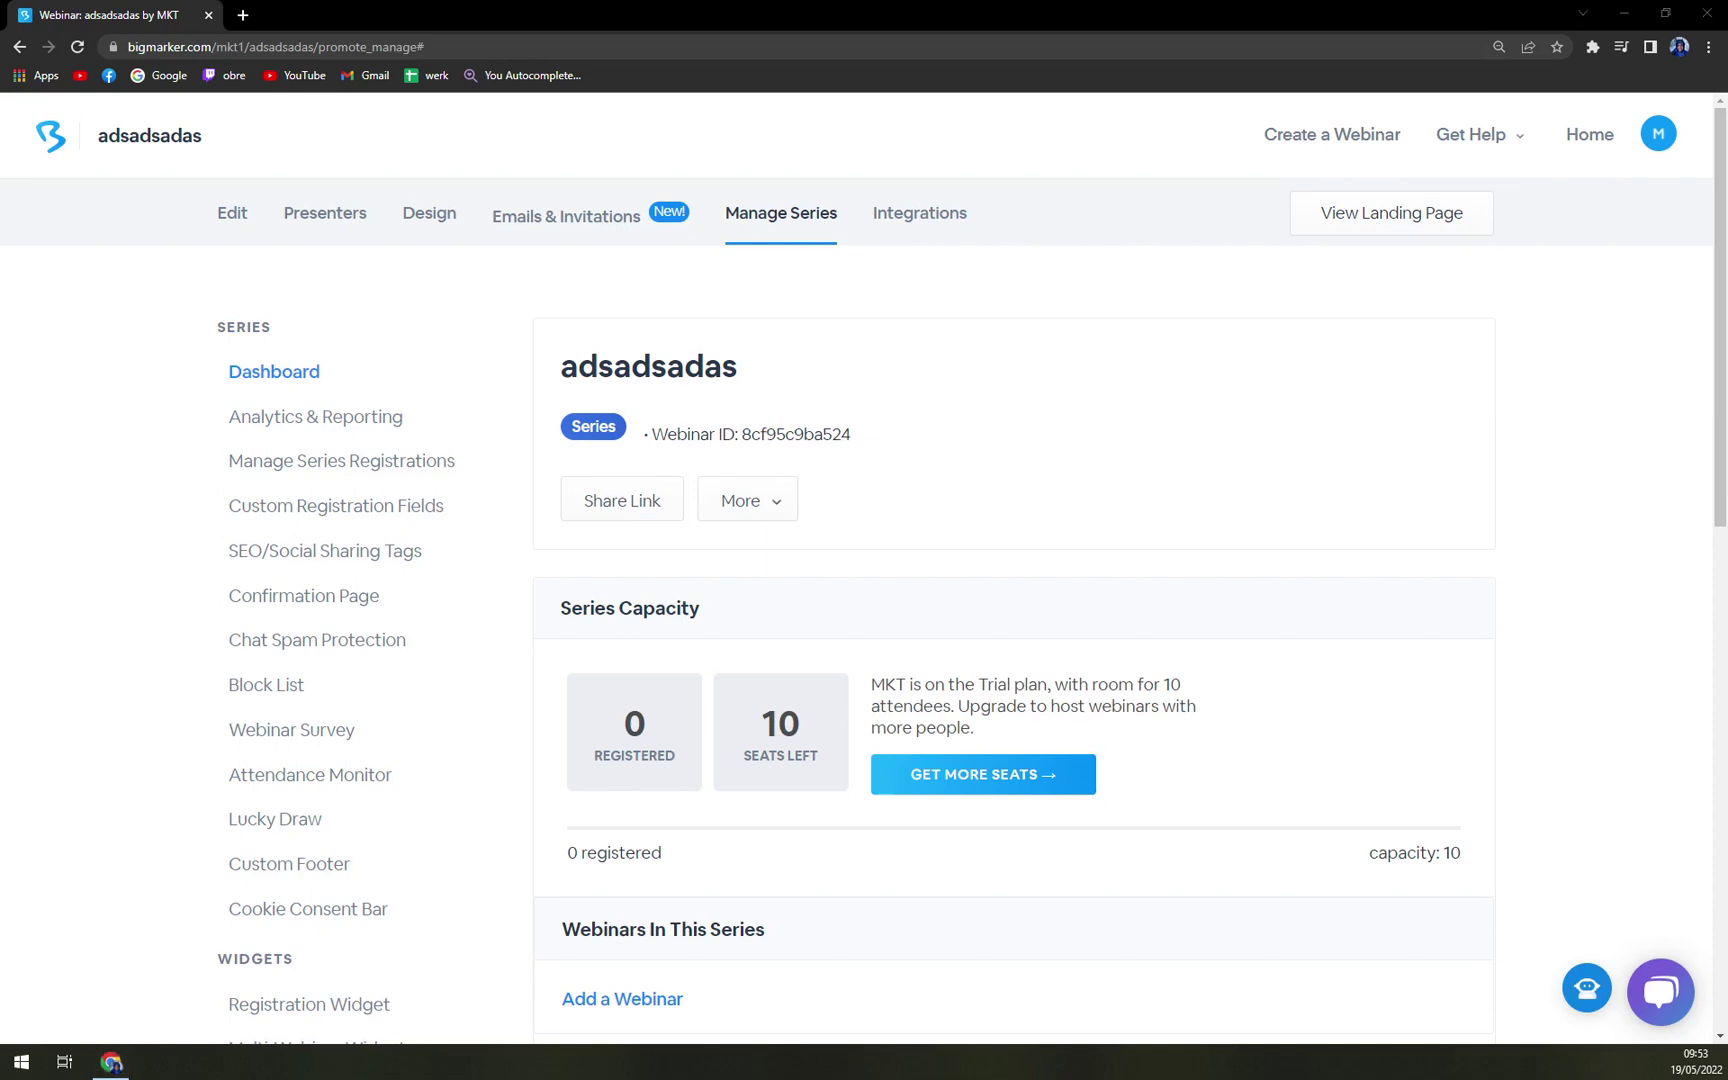
{"action": "left_click", "coordinate": [540, 290]}
Open the 'adsadsadas' landing page editor, check the Title Banner and Bottom CTA panels, and review the preview
{"action": "left_click", "coordinate": [675, 362]}
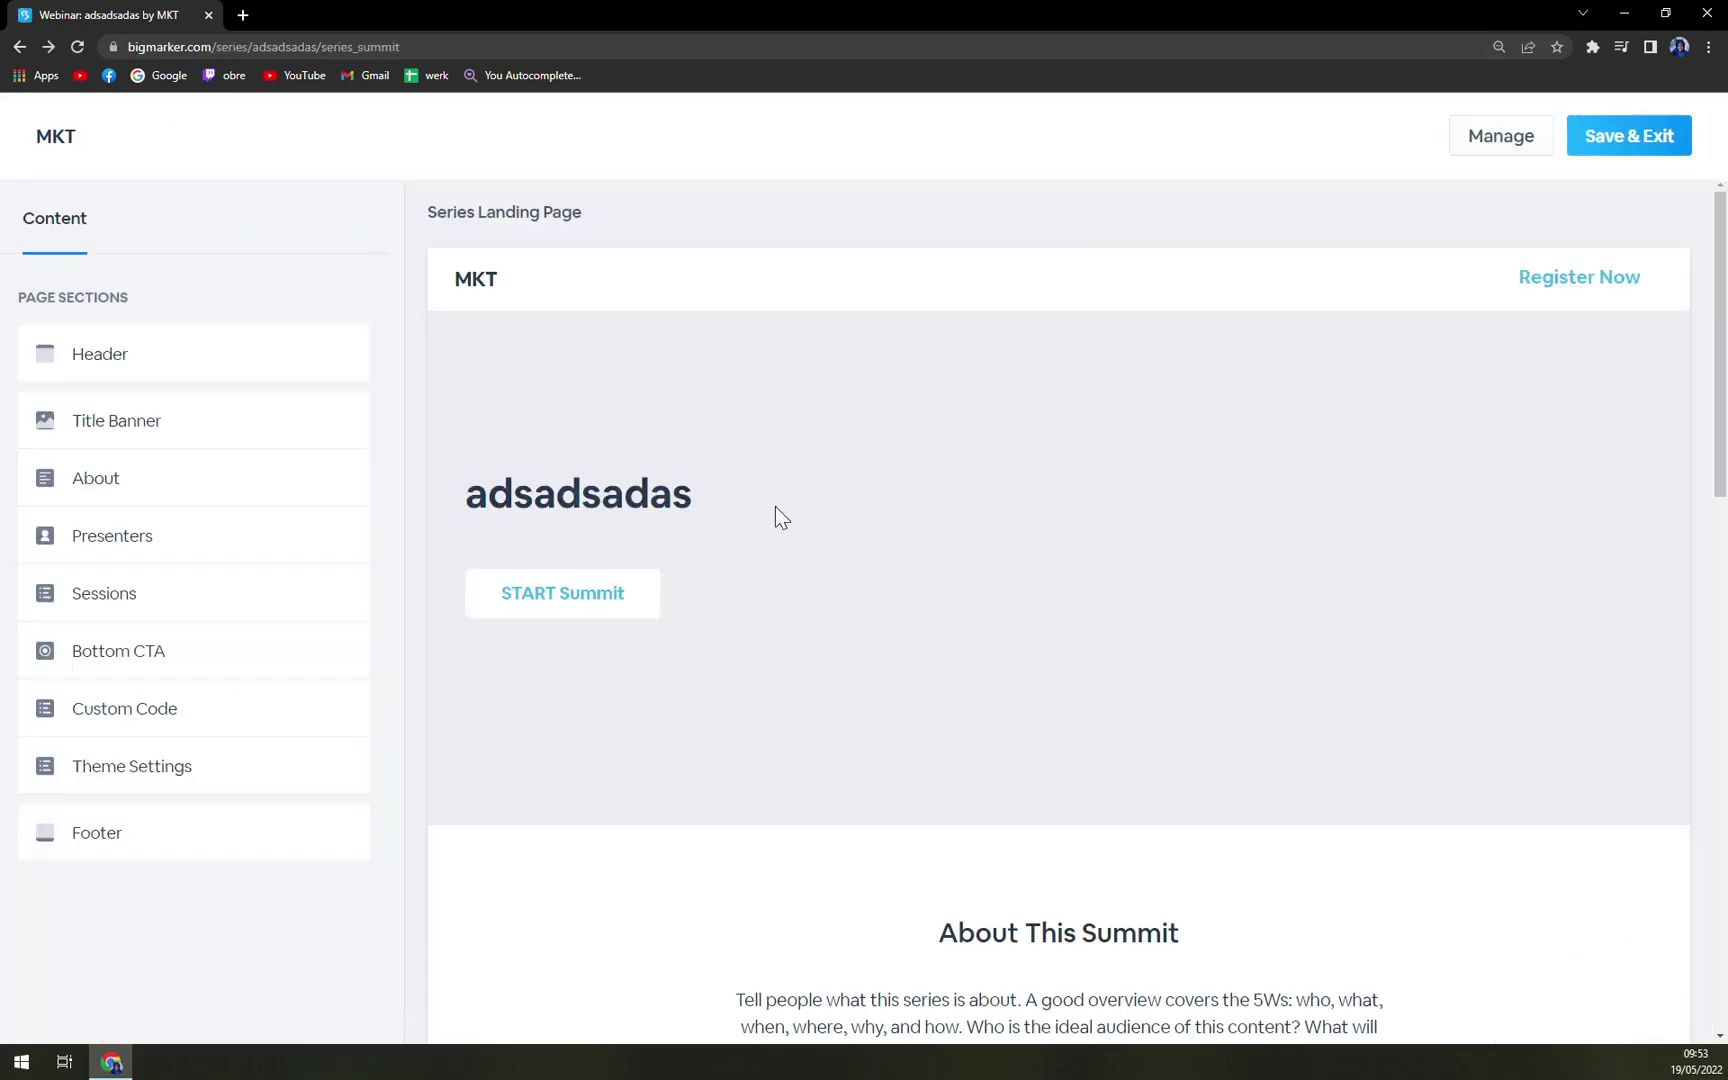
{"action": "left_click", "coordinate": [148, 437]}
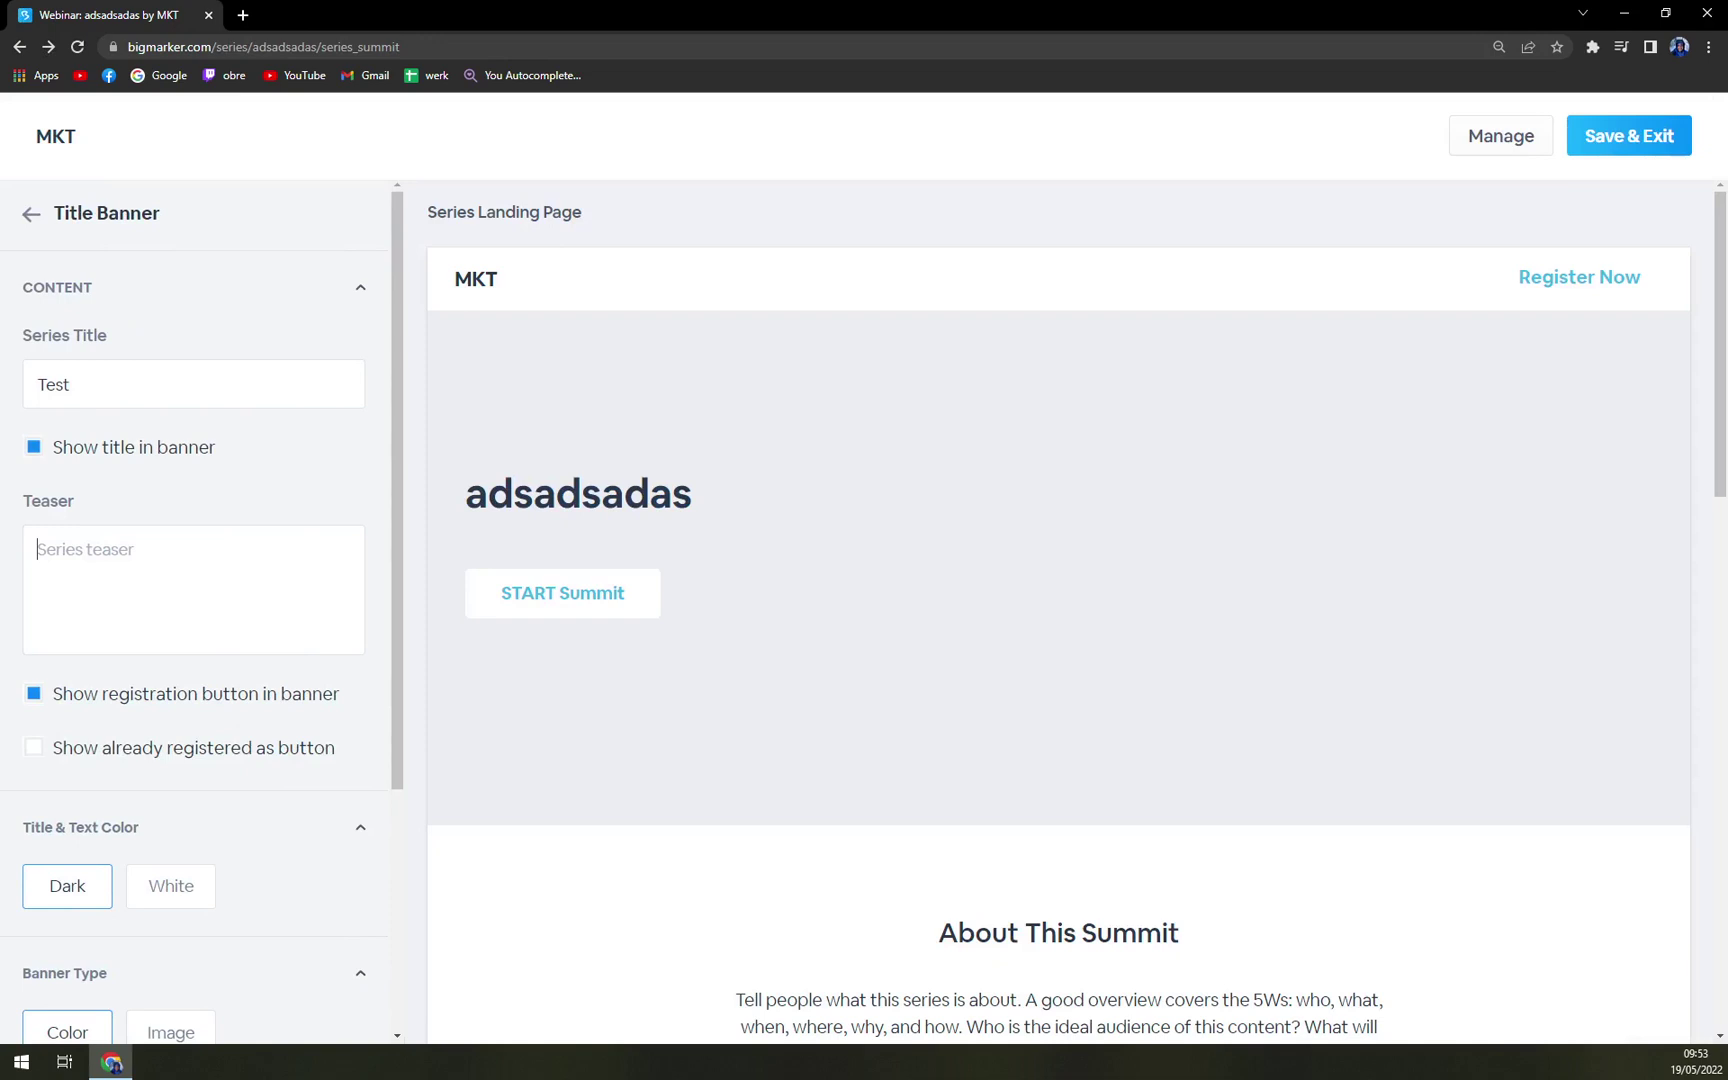
{"action": "left_click", "coordinate": [31, 213]}
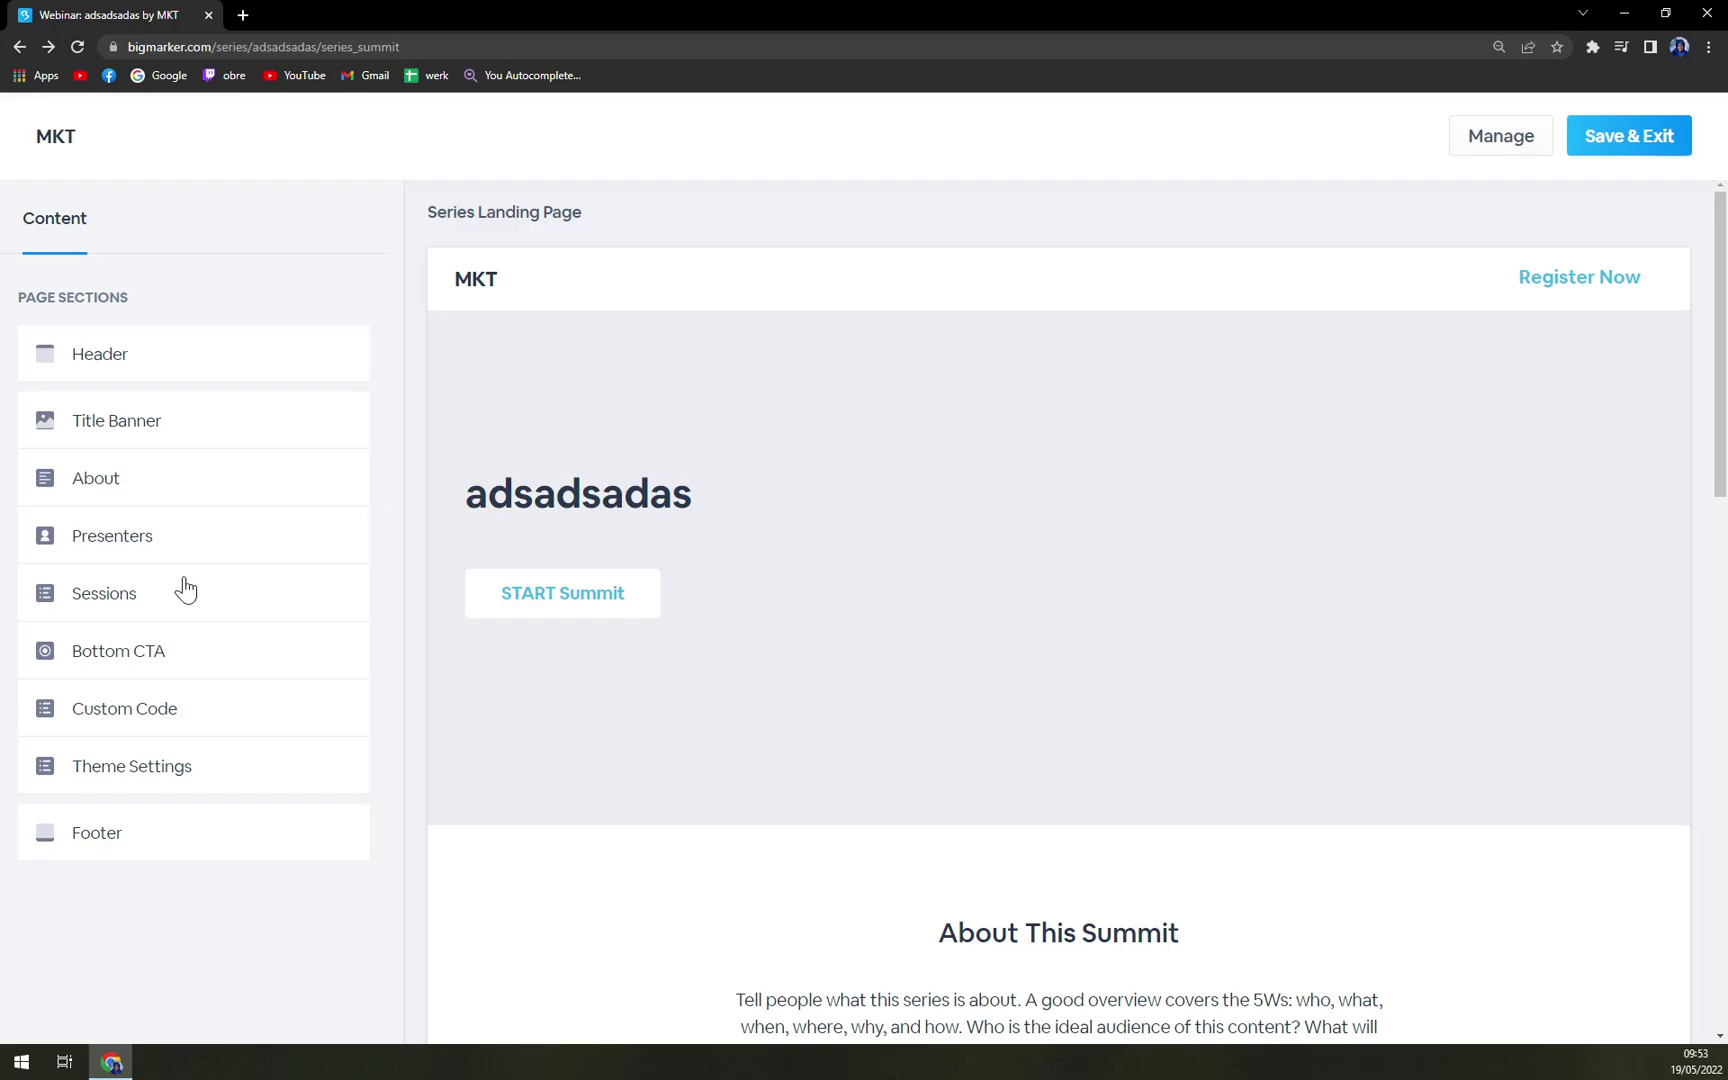
{"action": "left_click", "coordinate": [146, 664]}
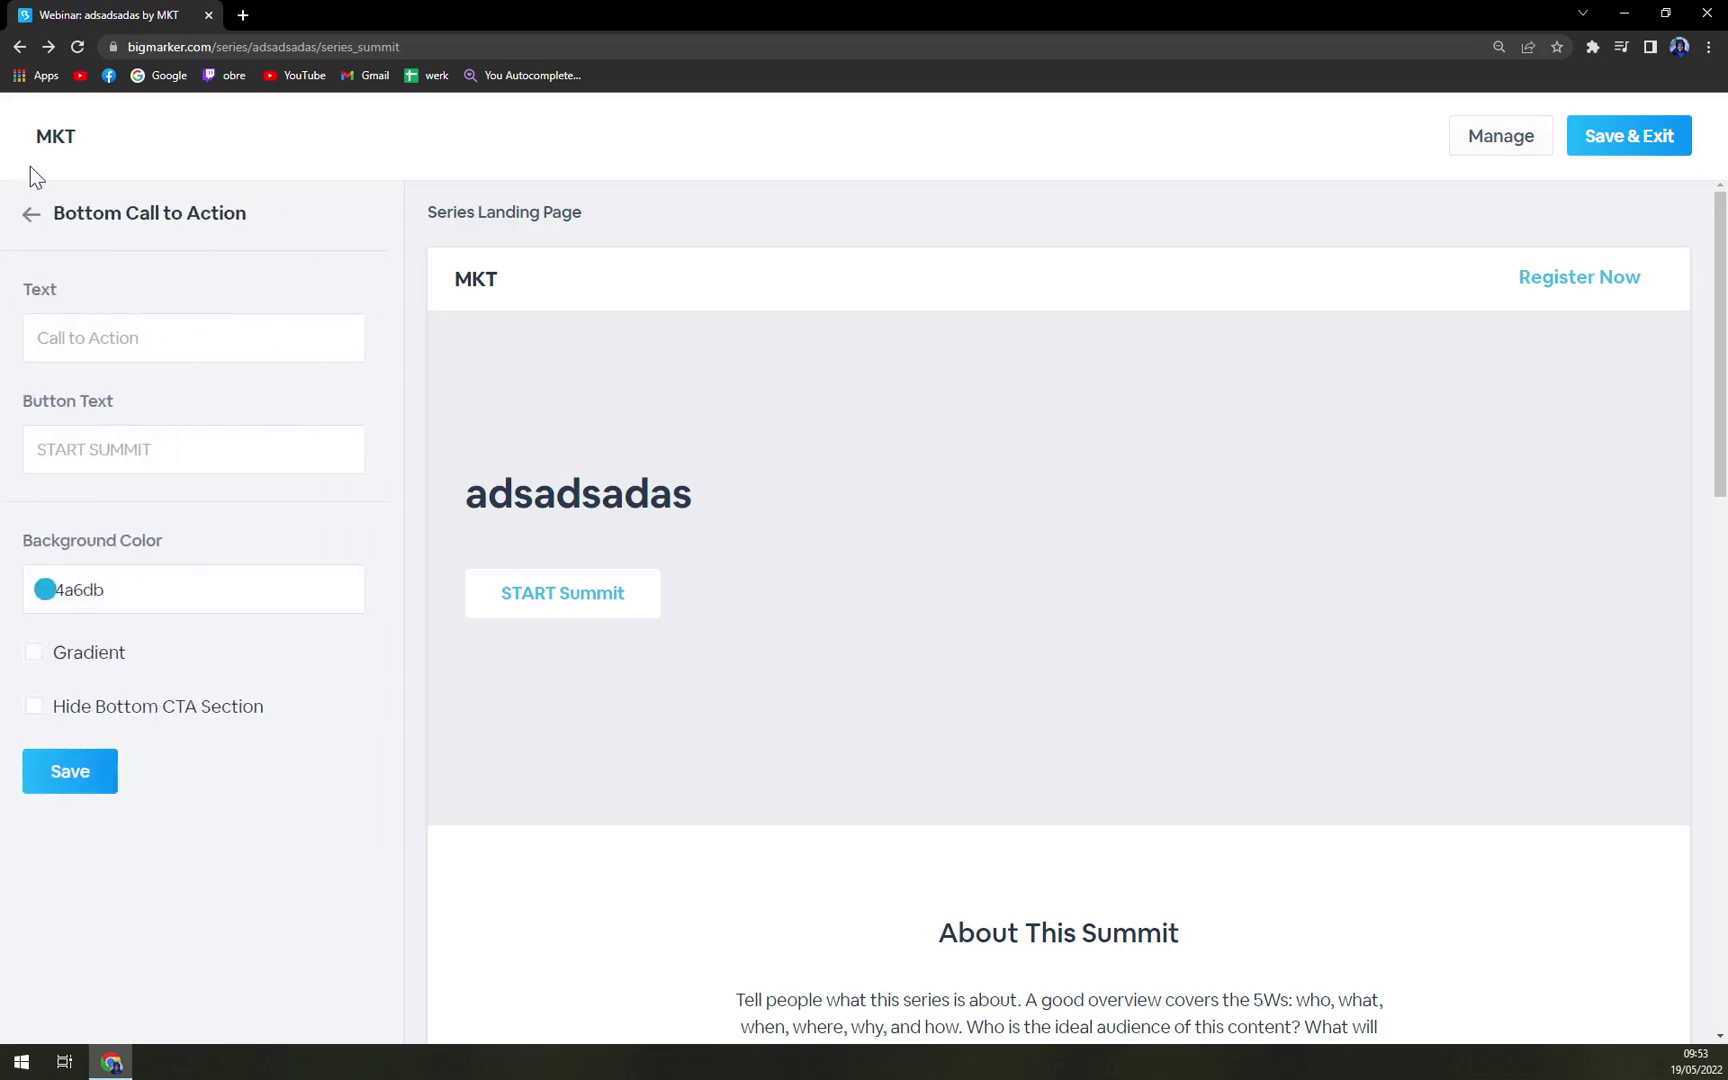
{"action": "left_click", "coordinate": [33, 215]}
{"action": "scroll", "coordinate": [1327, 622], "scroll_direction": "down", "scroll_amount": 5}
{"action": "scroll", "coordinate": [1265, 555], "scroll_direction": "down", "scroll_amount": 5}
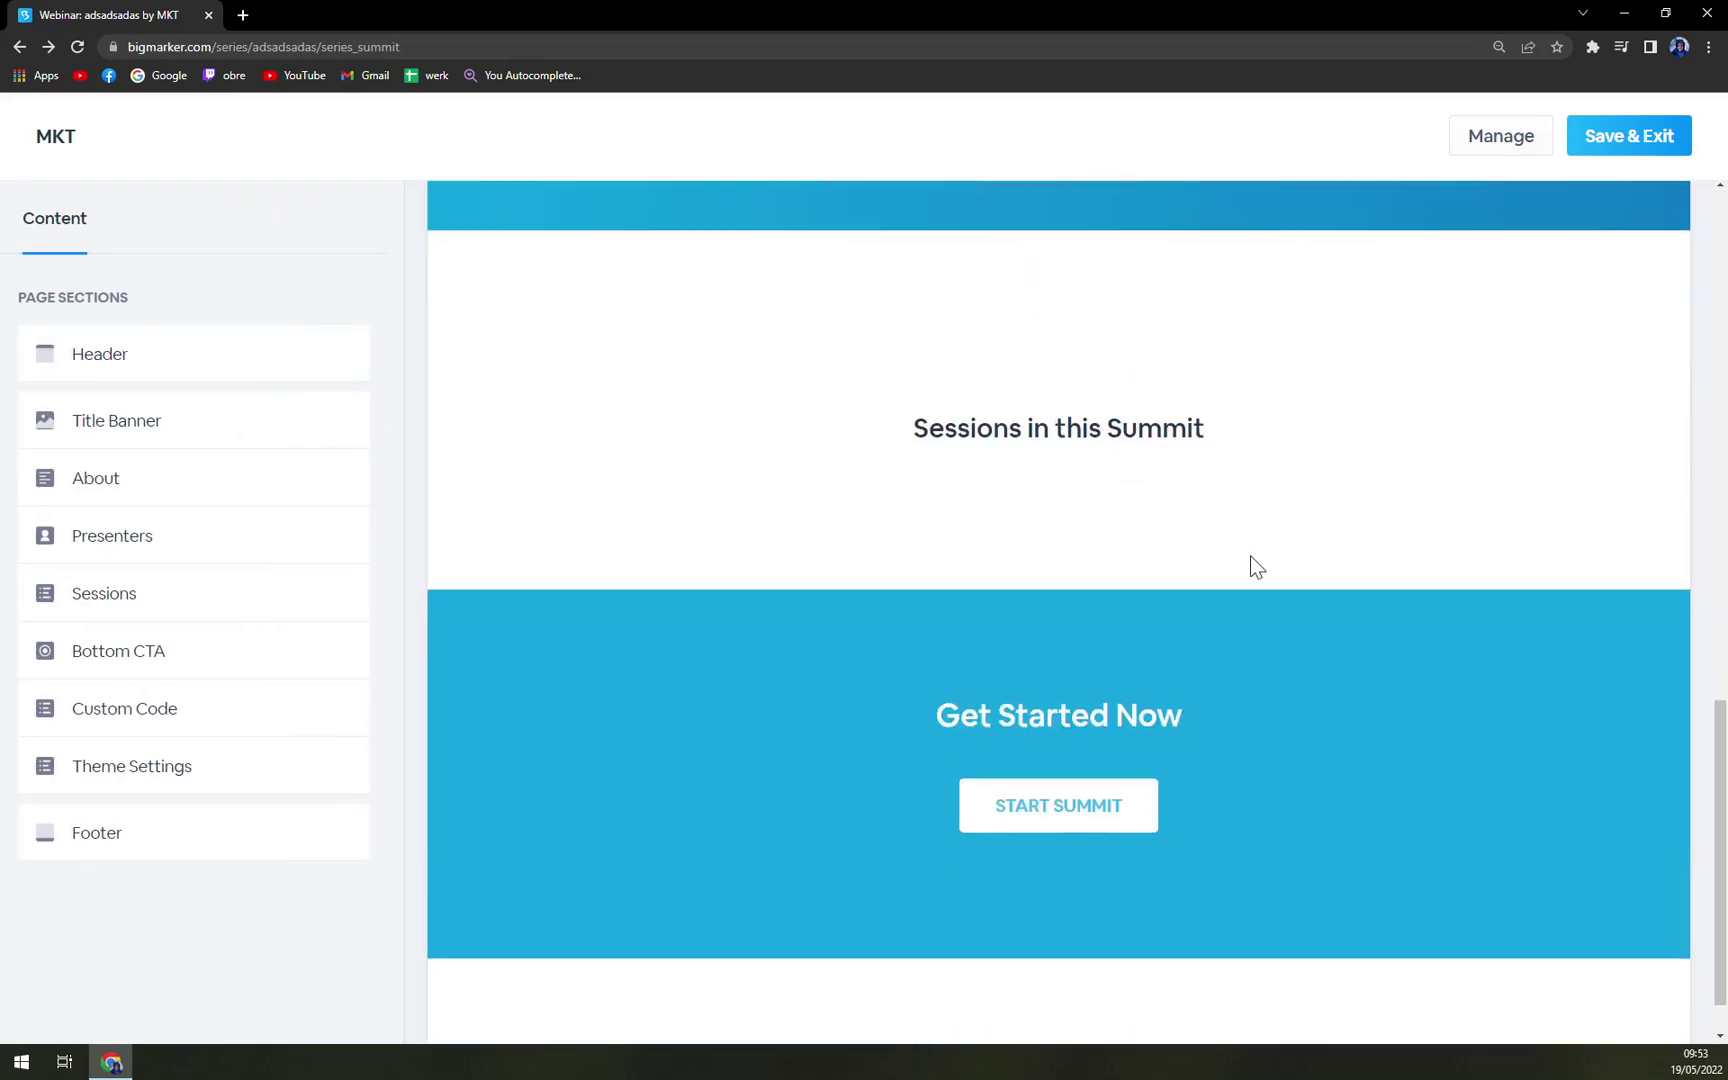
{"action": "scroll", "coordinate": [1240, 560], "scroll_direction": "up", "scroll_amount": 10}
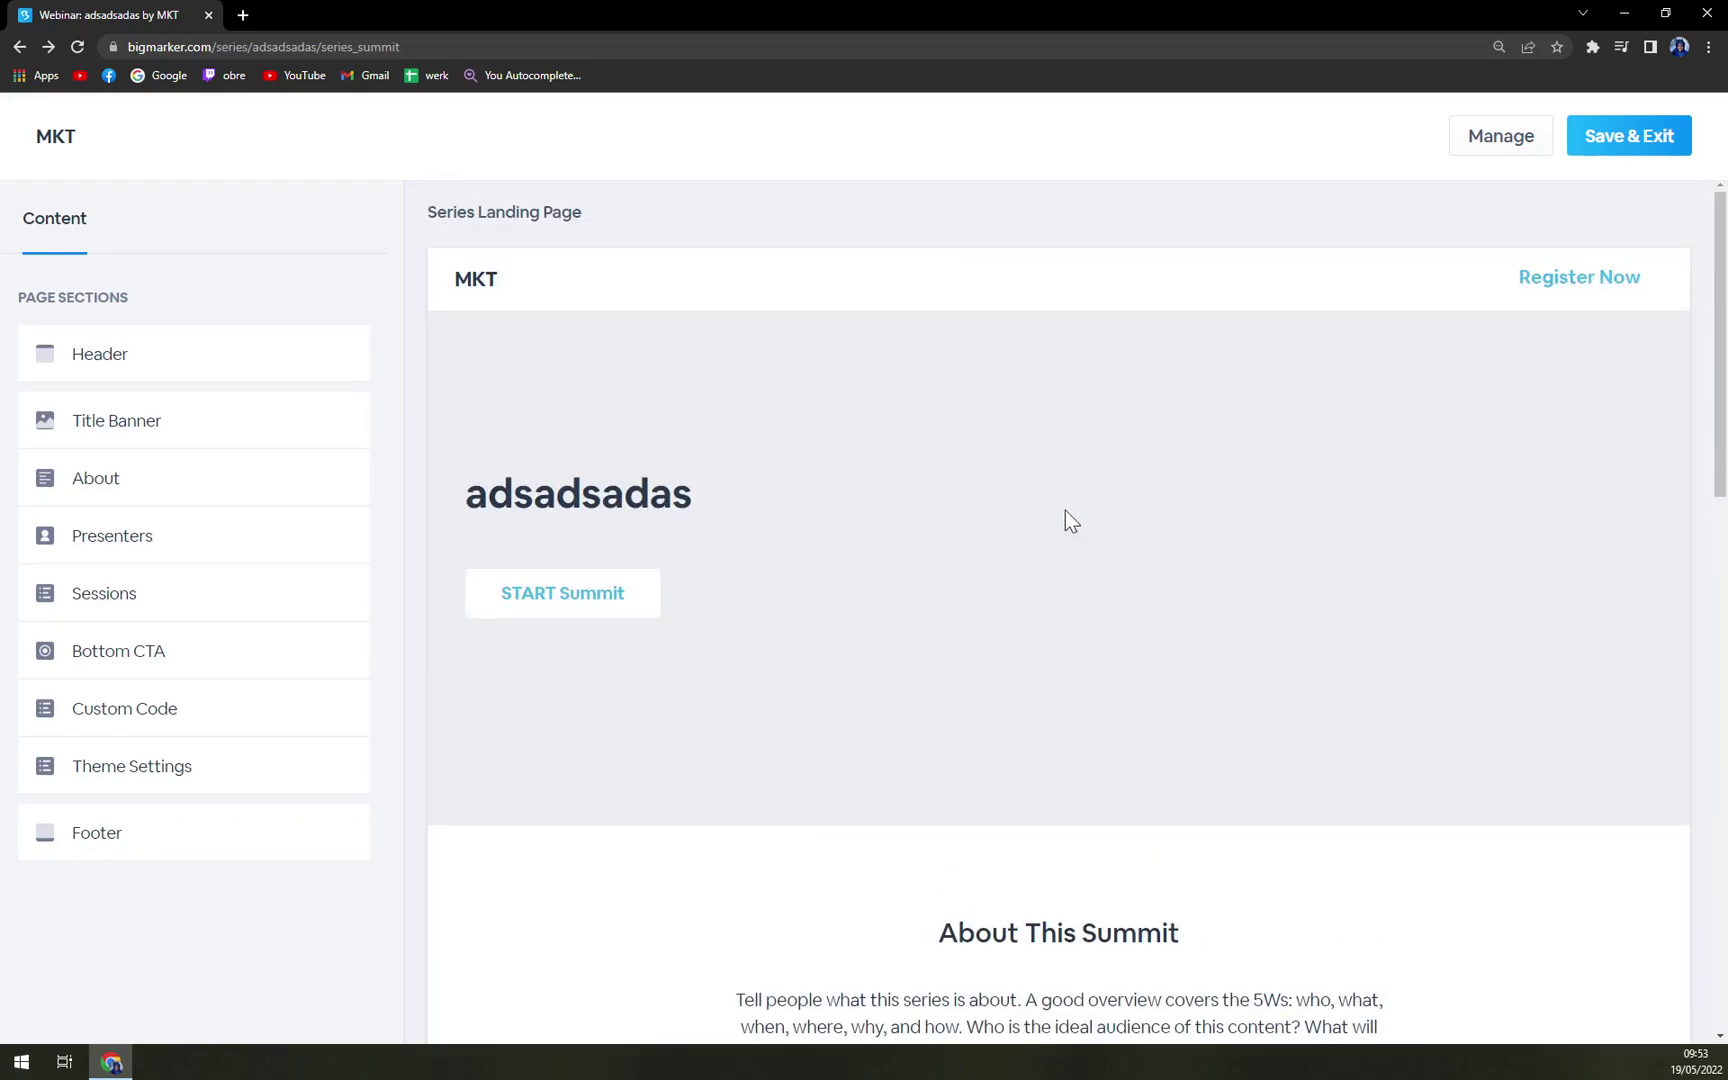